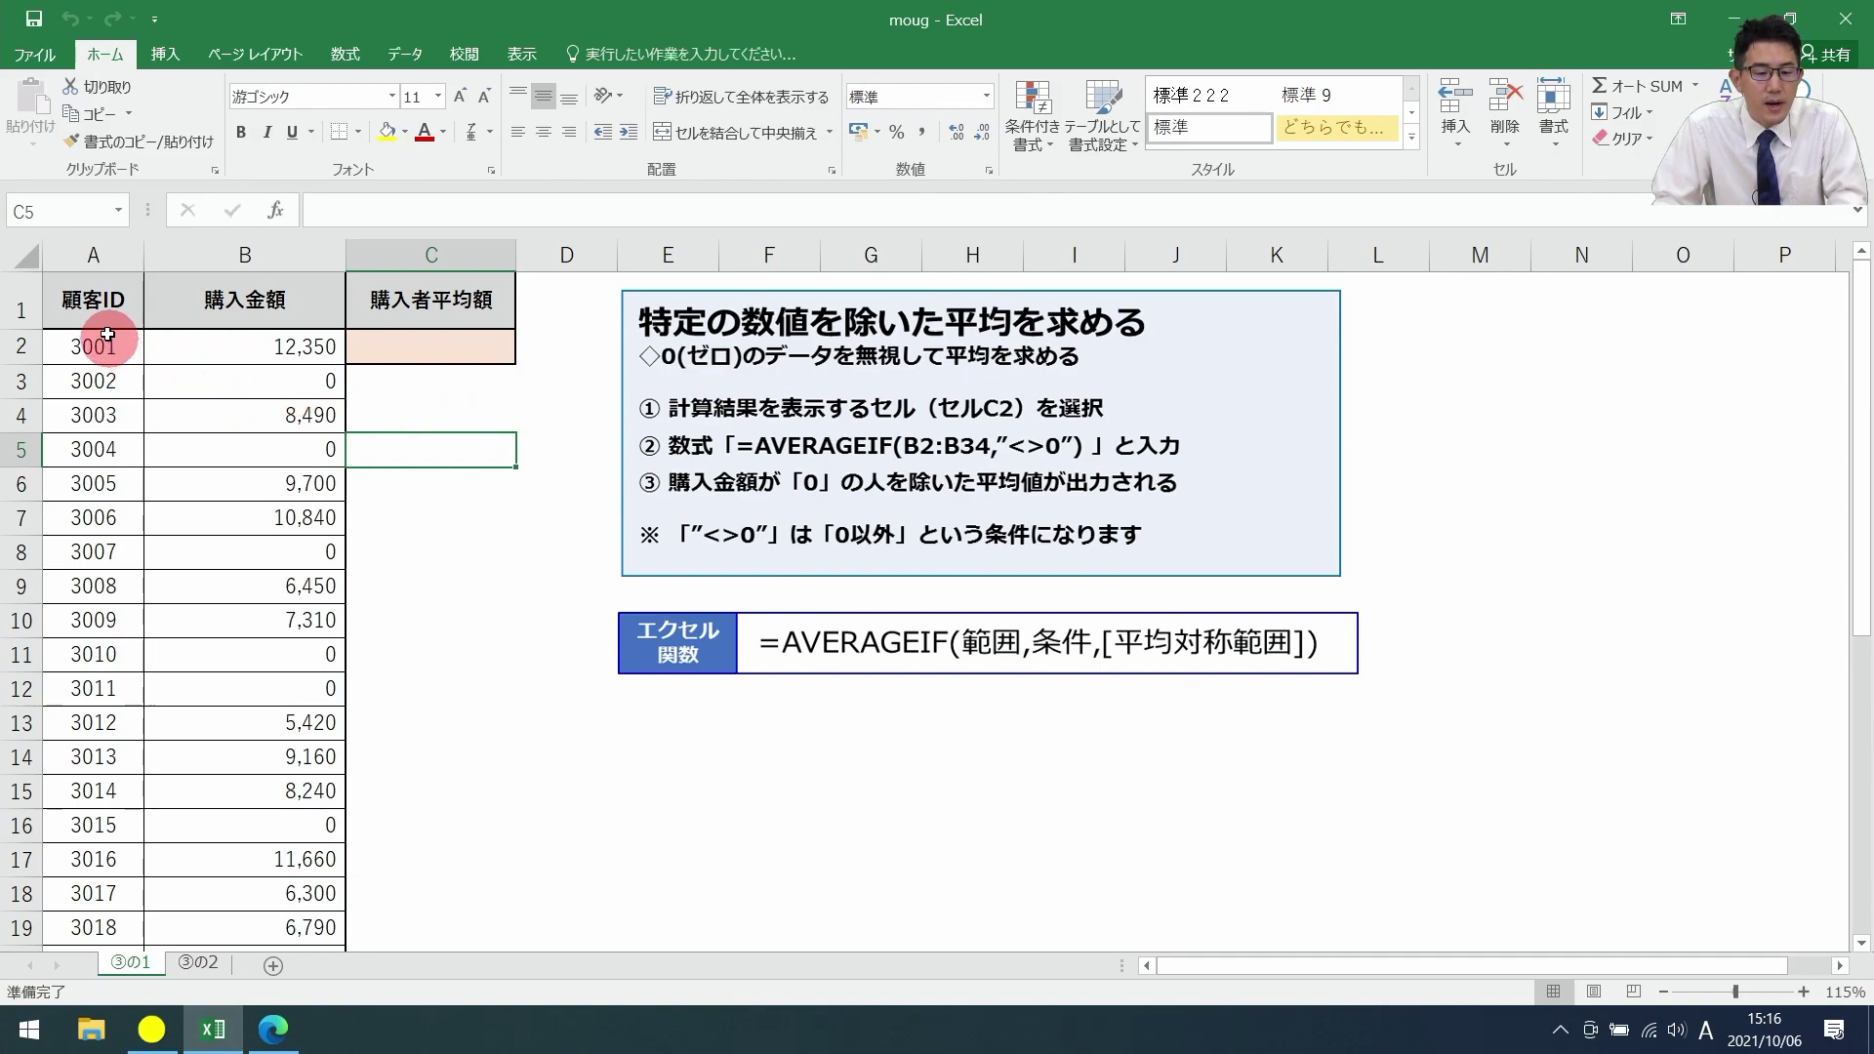
# Step: Highlight the first customer rows and point out the zero purchase amounts
pyautogui.moveTo(83, 303)
pyautogui.mouseDown()
pyautogui.moveTo(91, 464)
pyautogui.moveTo(190, 454)
pyautogui.mouseUp()
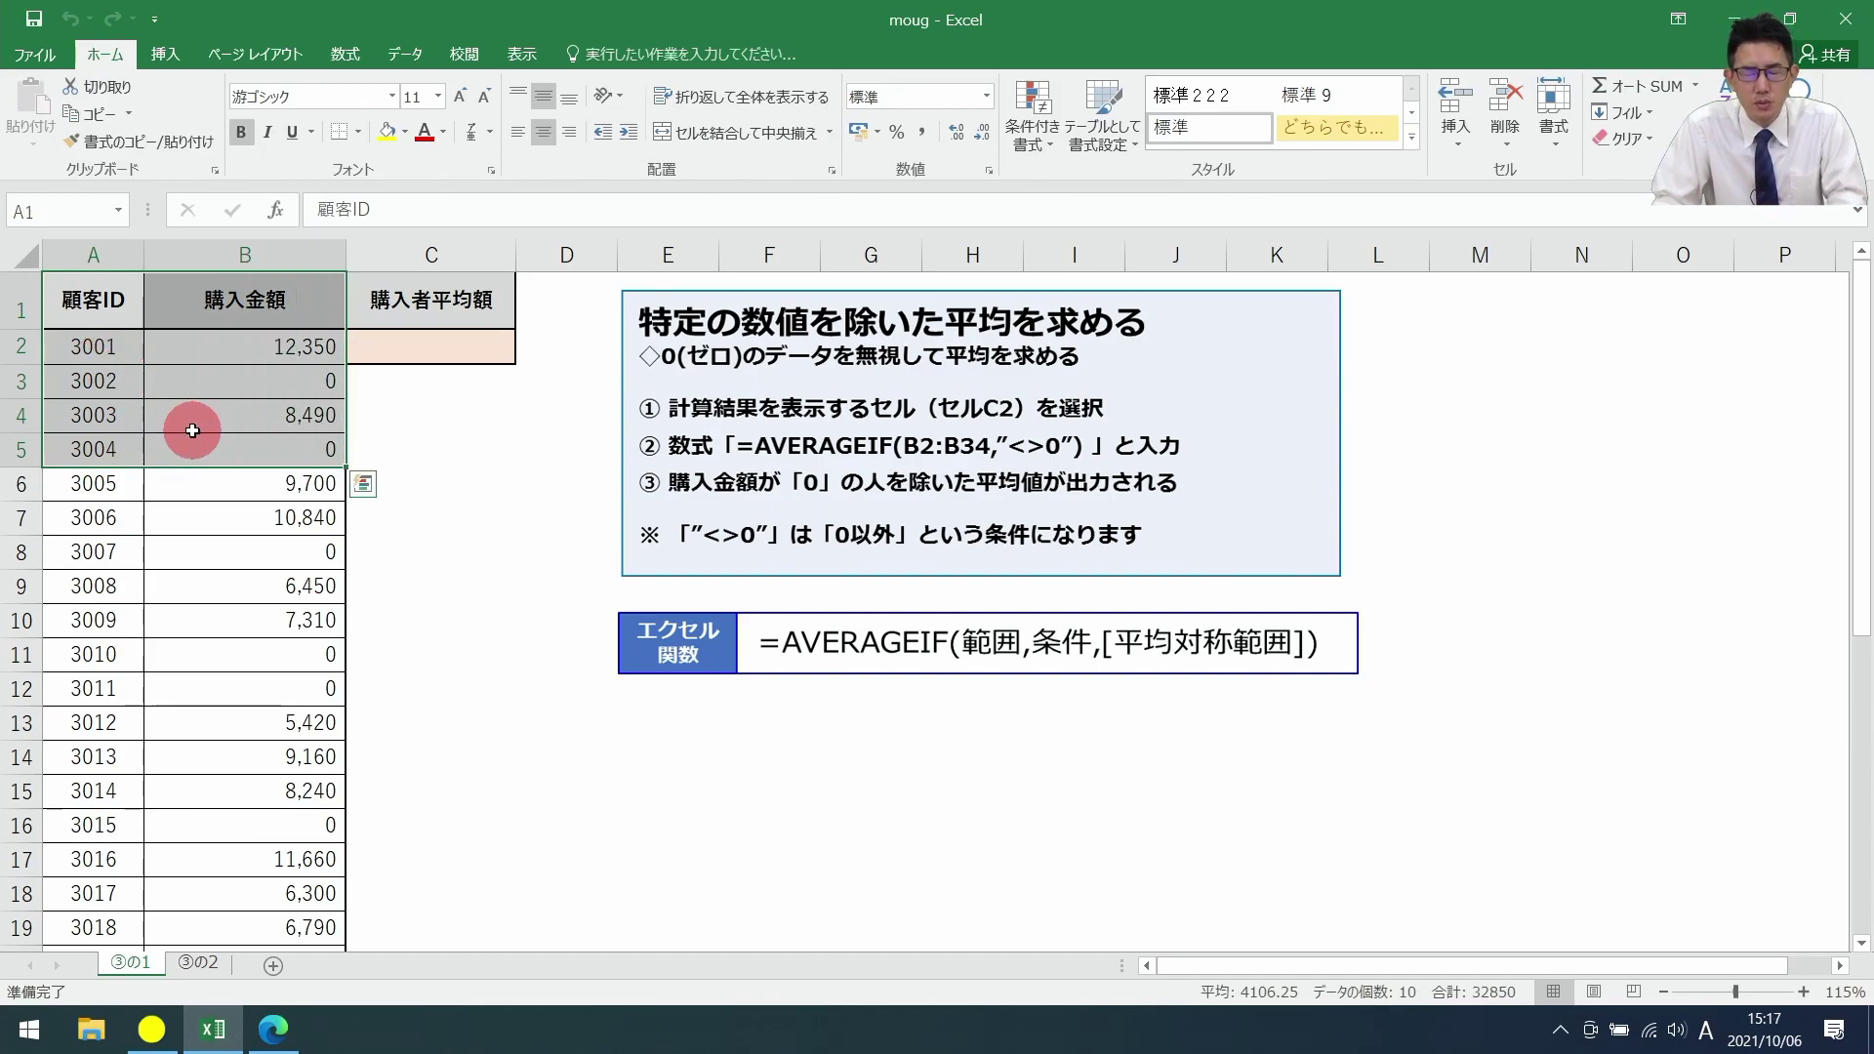
pyautogui.click(227, 379)
pyautogui.click(263, 452)
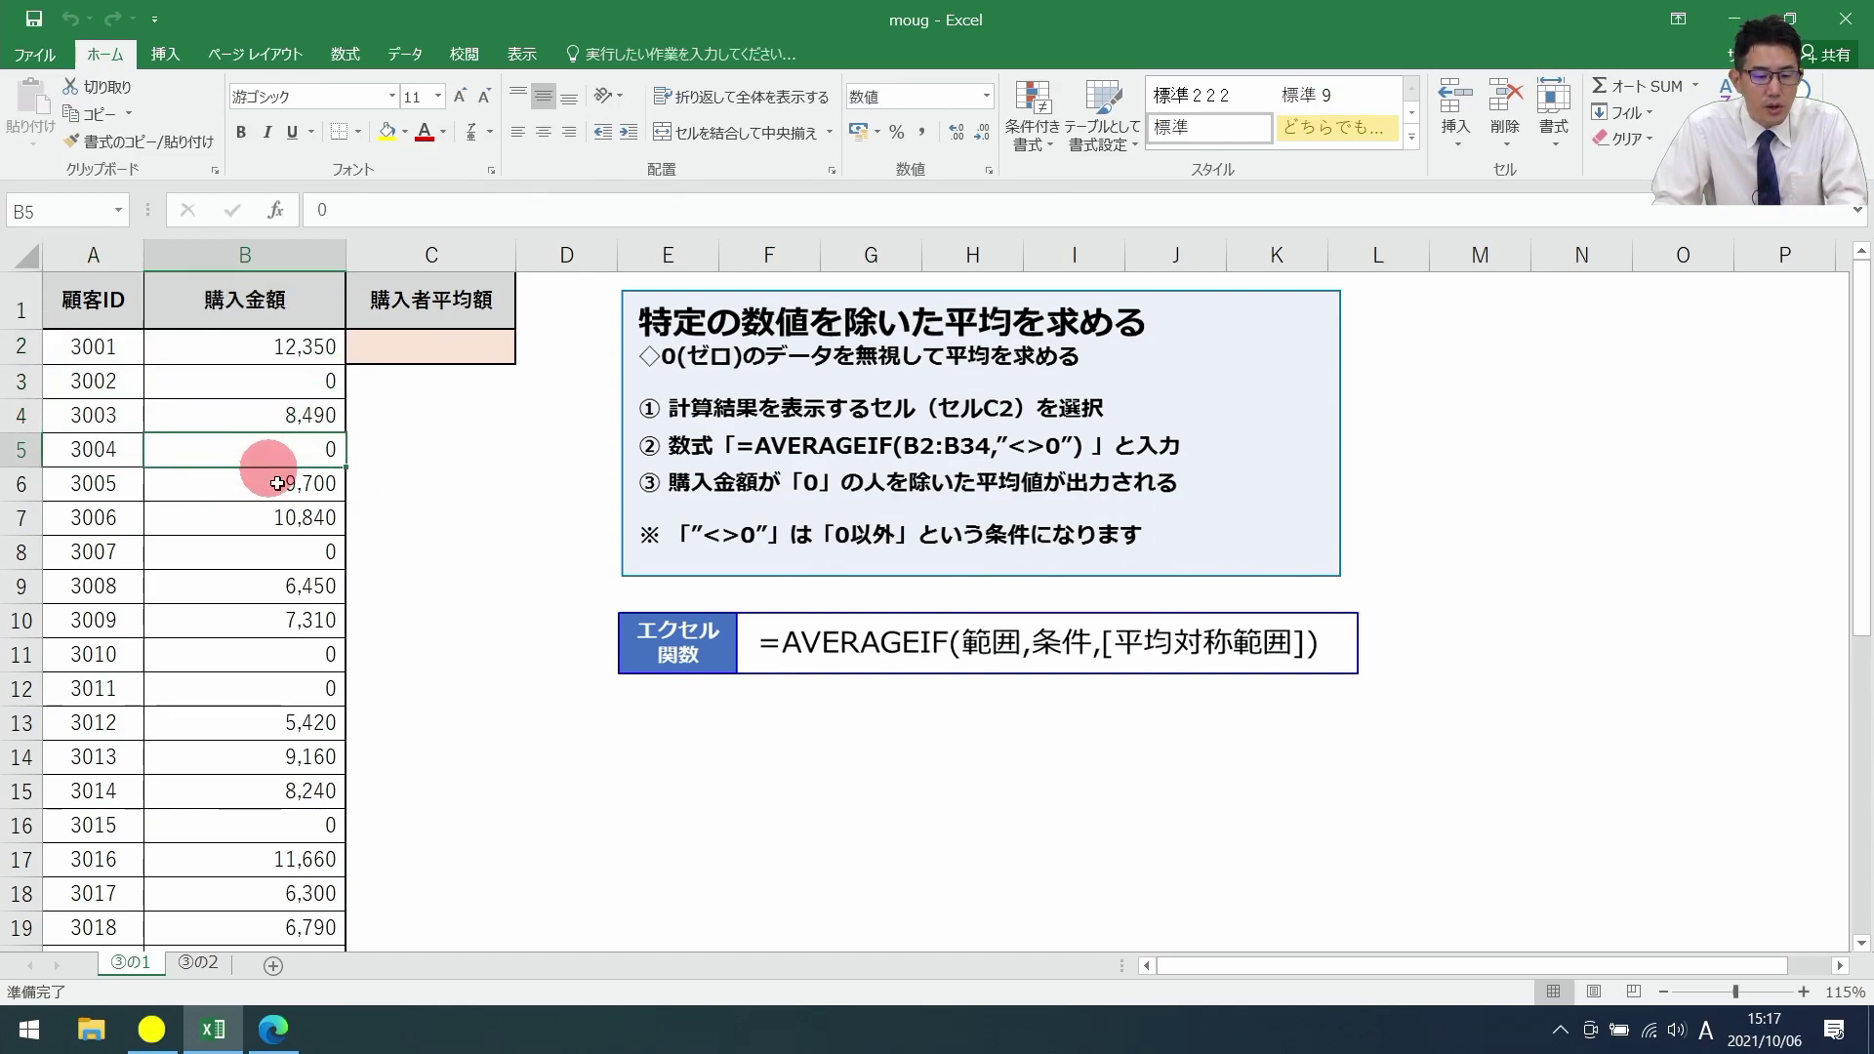
pyautogui.click(272, 547)
pyautogui.click(272, 659)
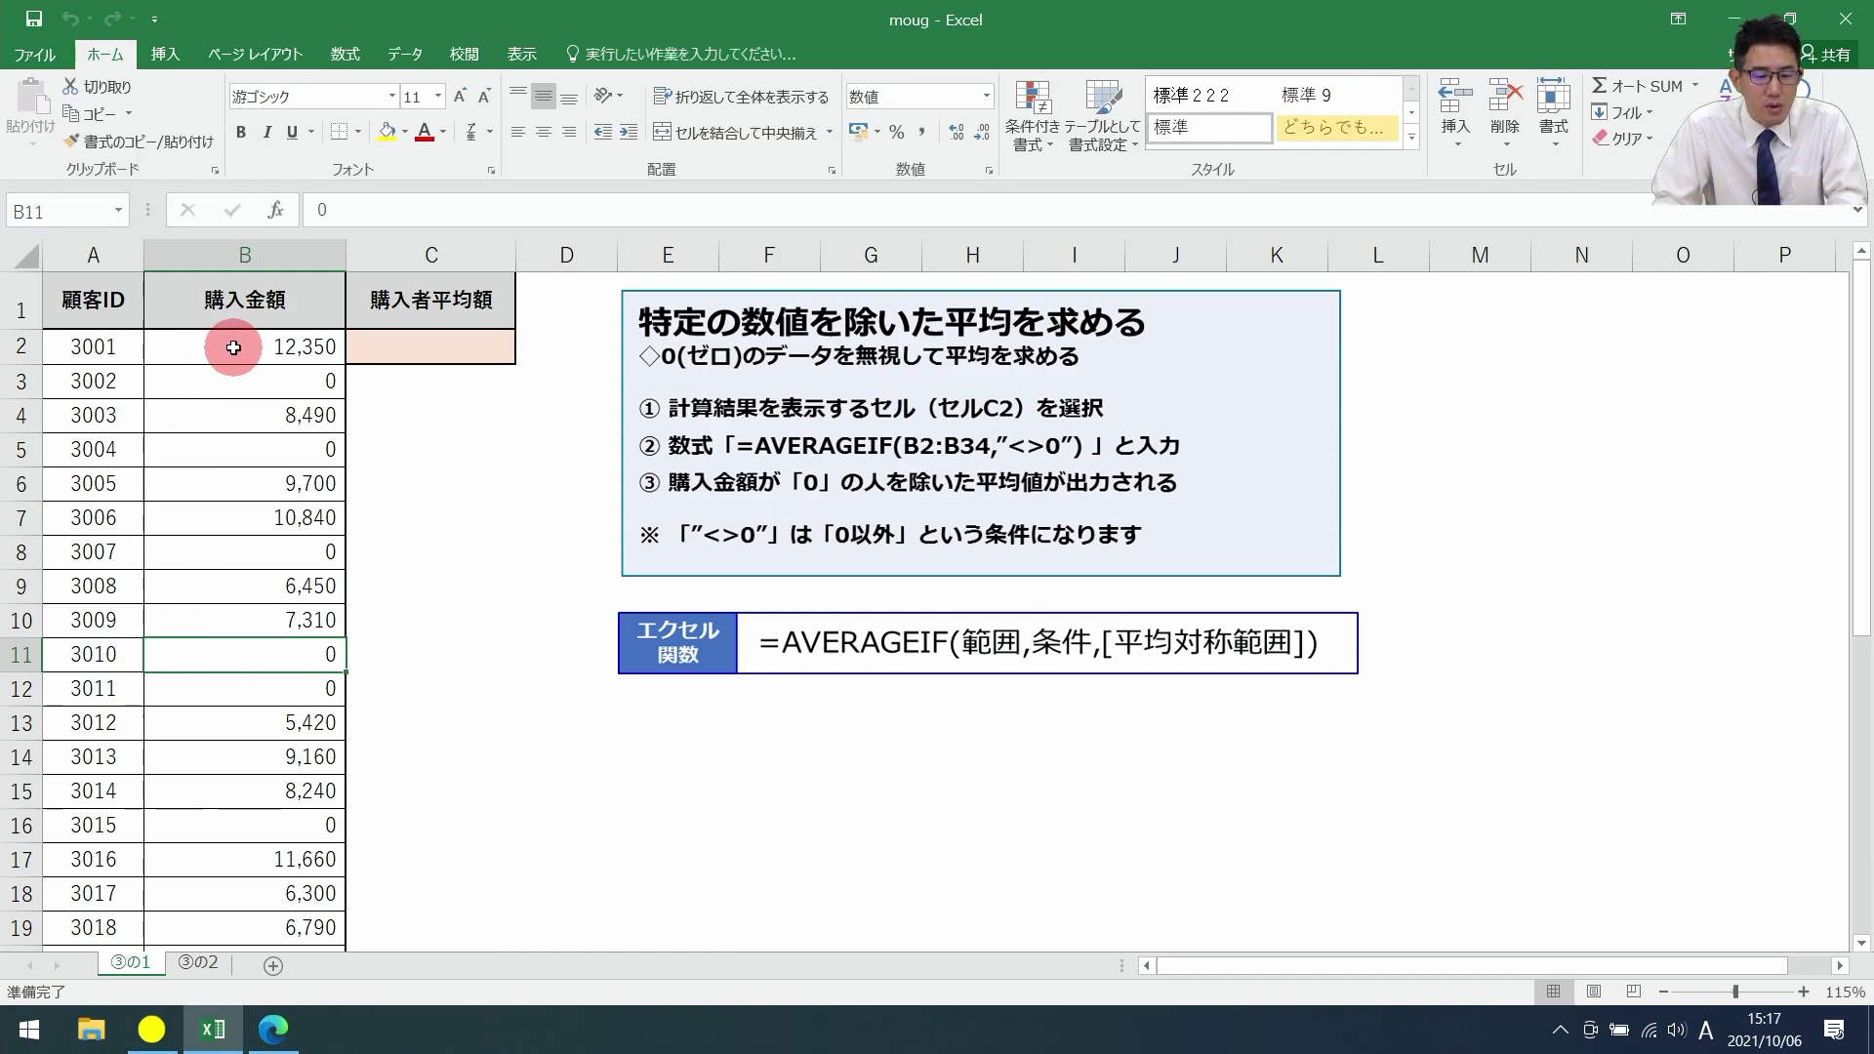
# Step: Enter =AVERAGE(B2:B34) in C4 to get the plain purchase average, 6,196
pyautogui.click(414, 417)
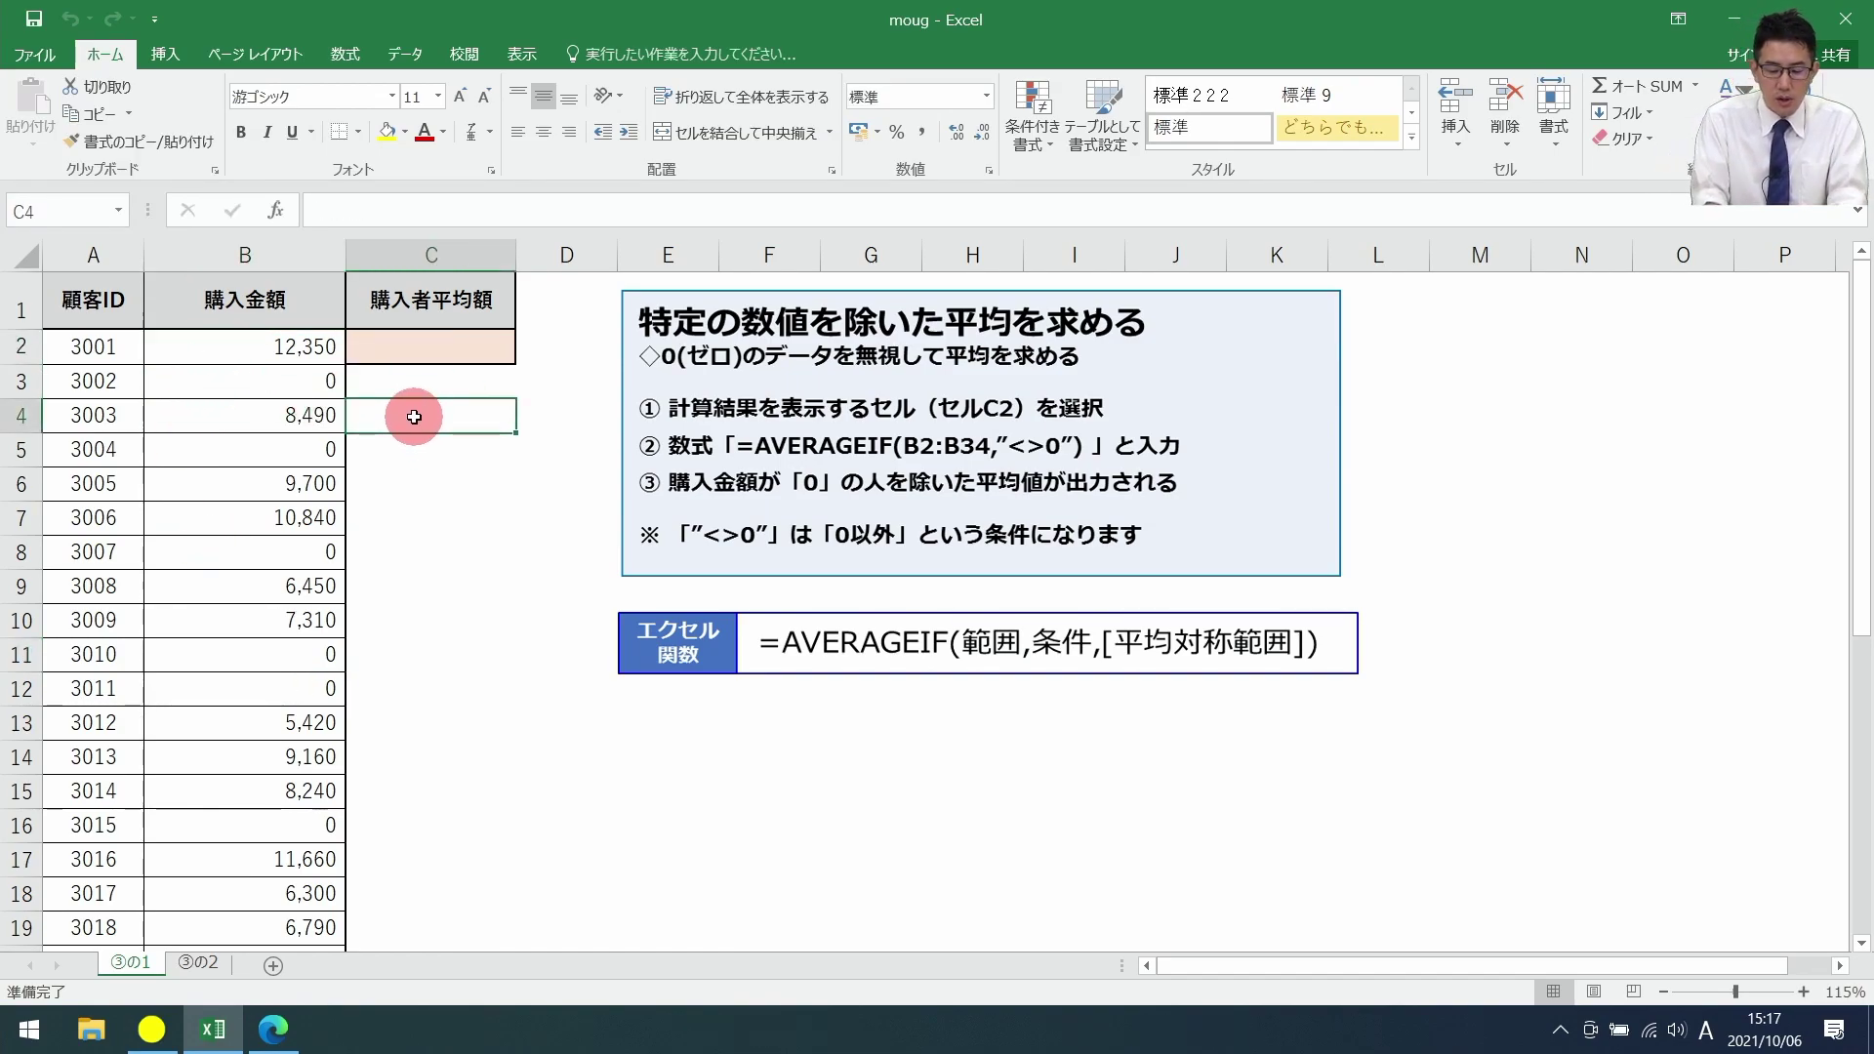
pyautogui.write('=')
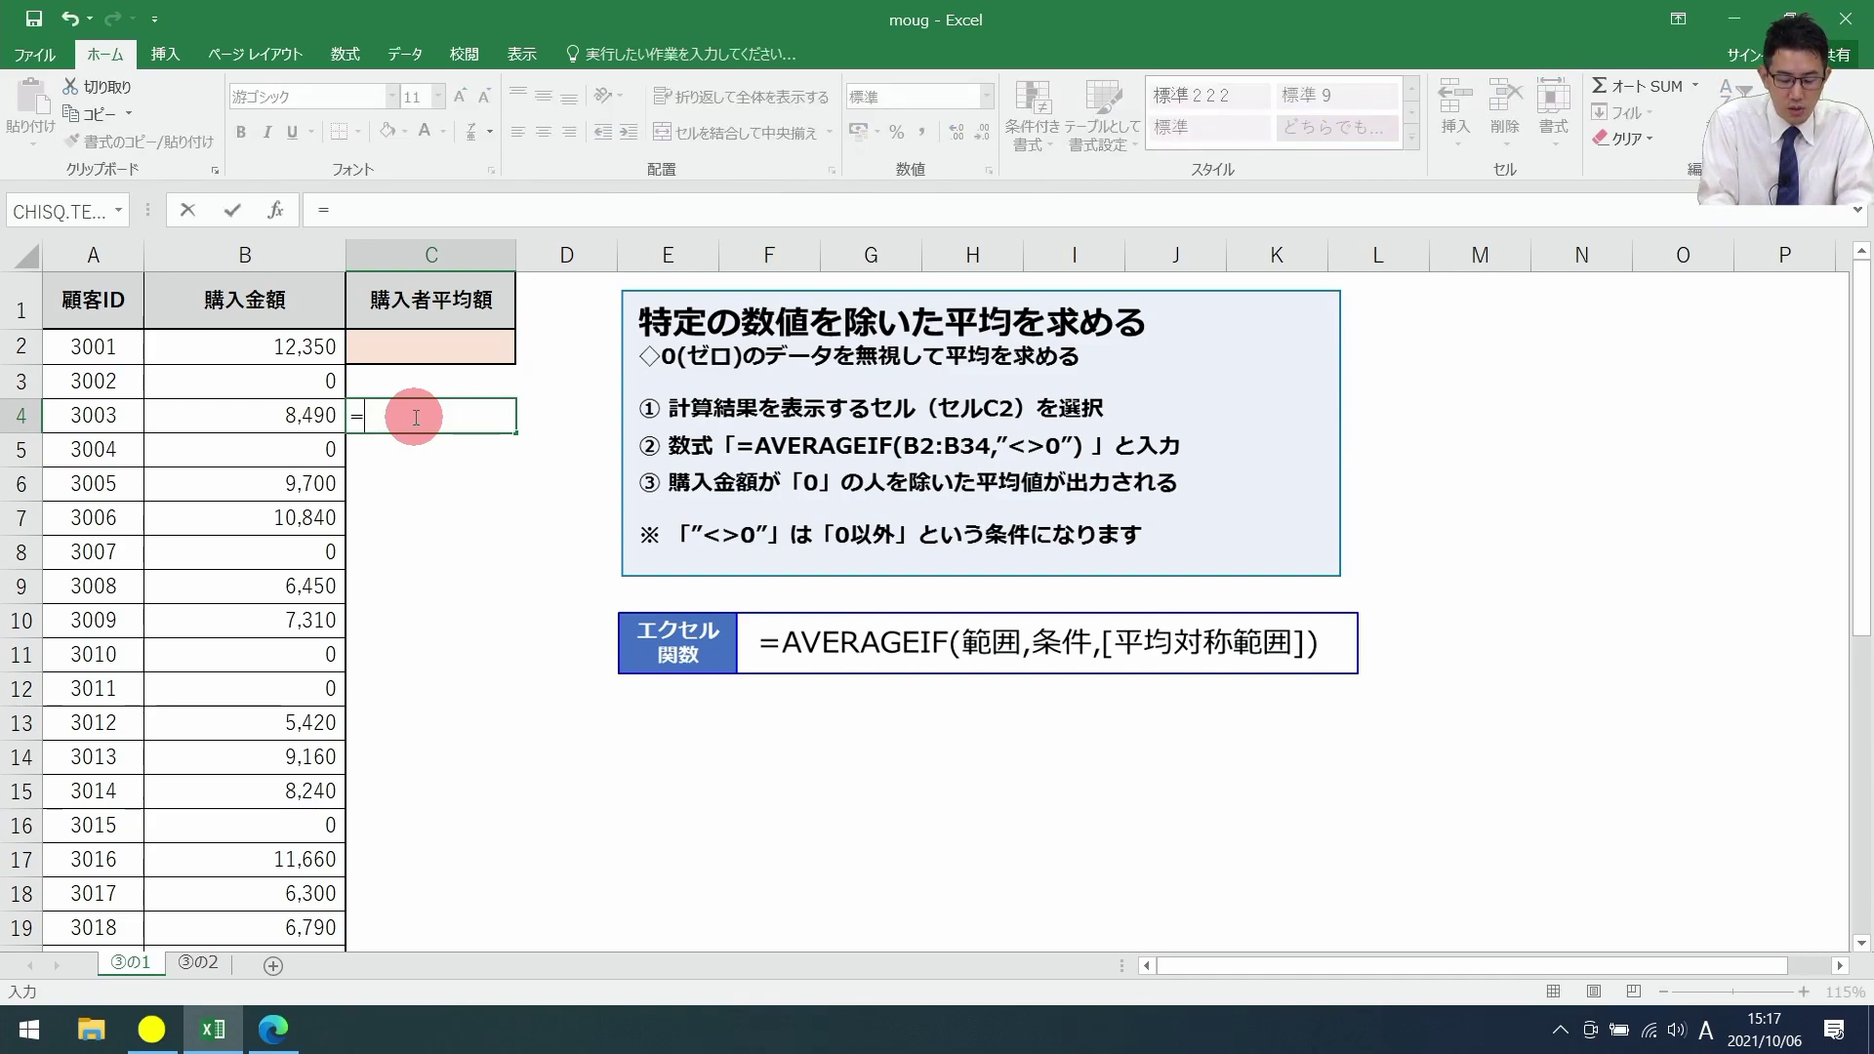
pyautogui.write('AVERA')
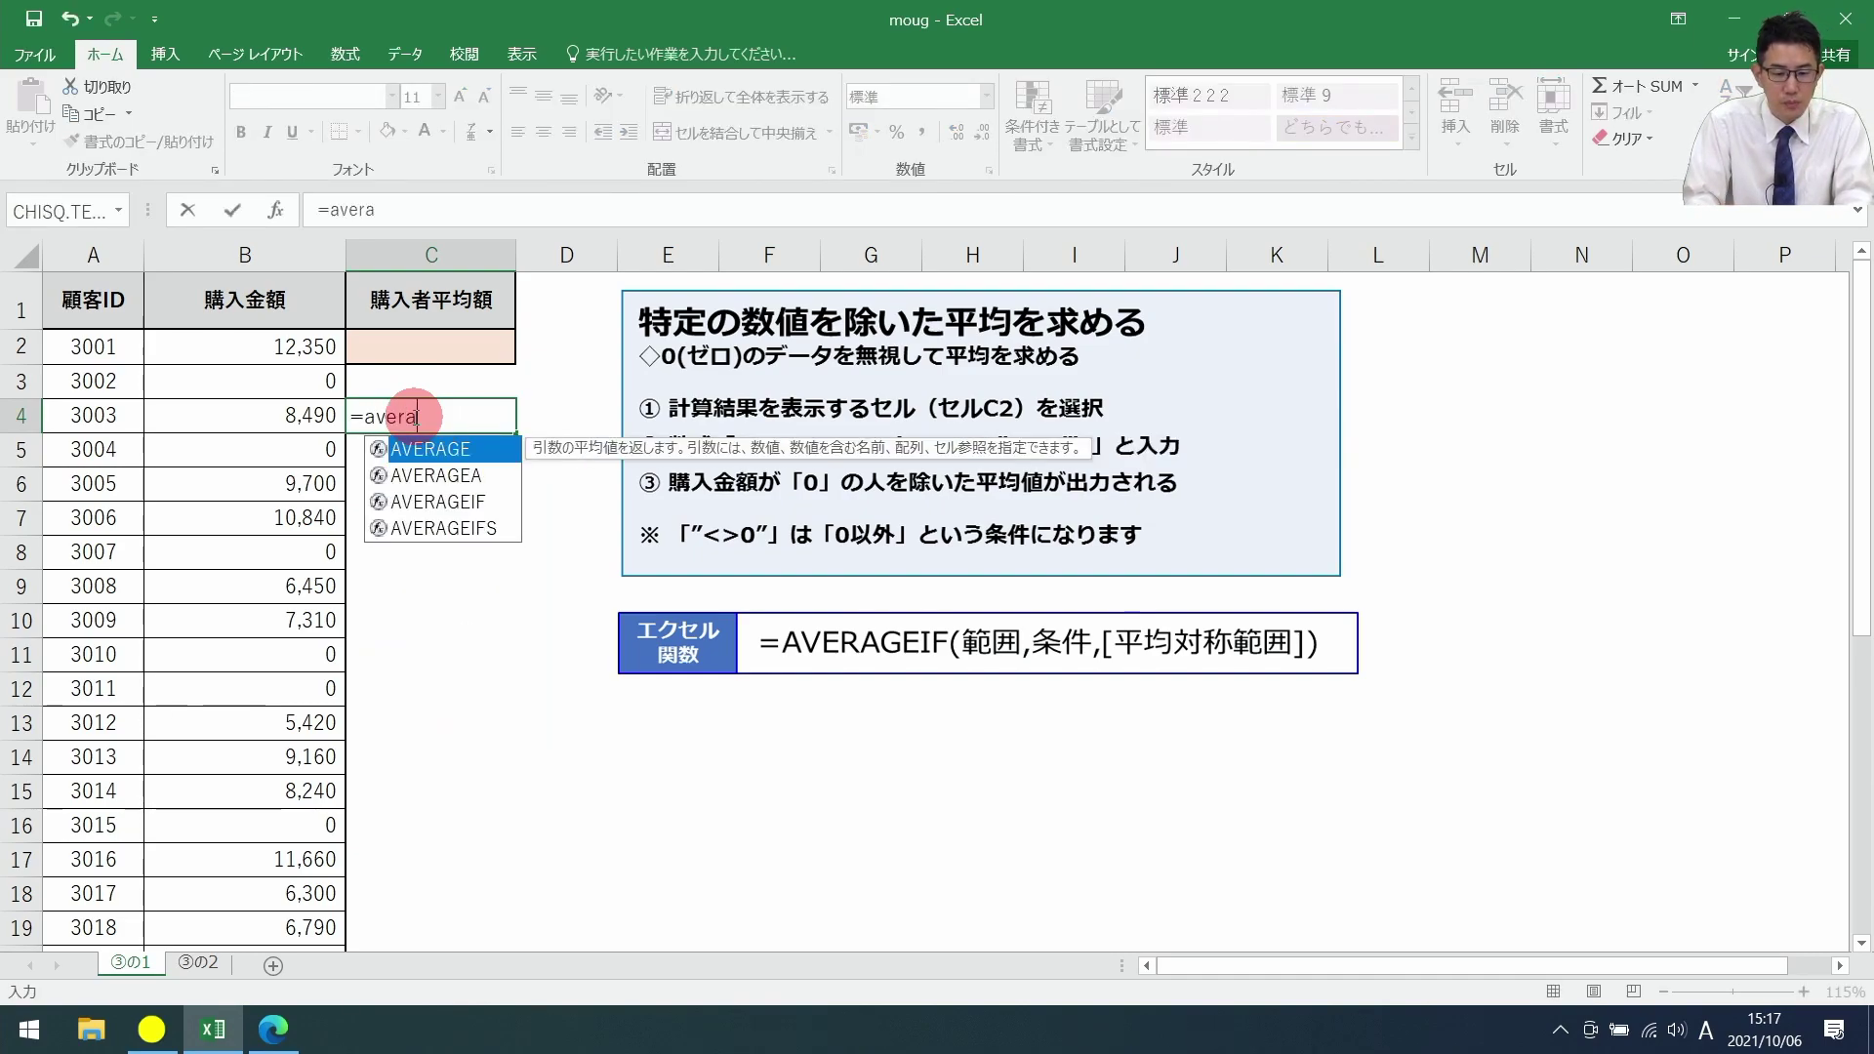
pyautogui.write('GE(')
pyautogui.press('Left')
pyautogui.press('Up')
pyautogui.press('Up')
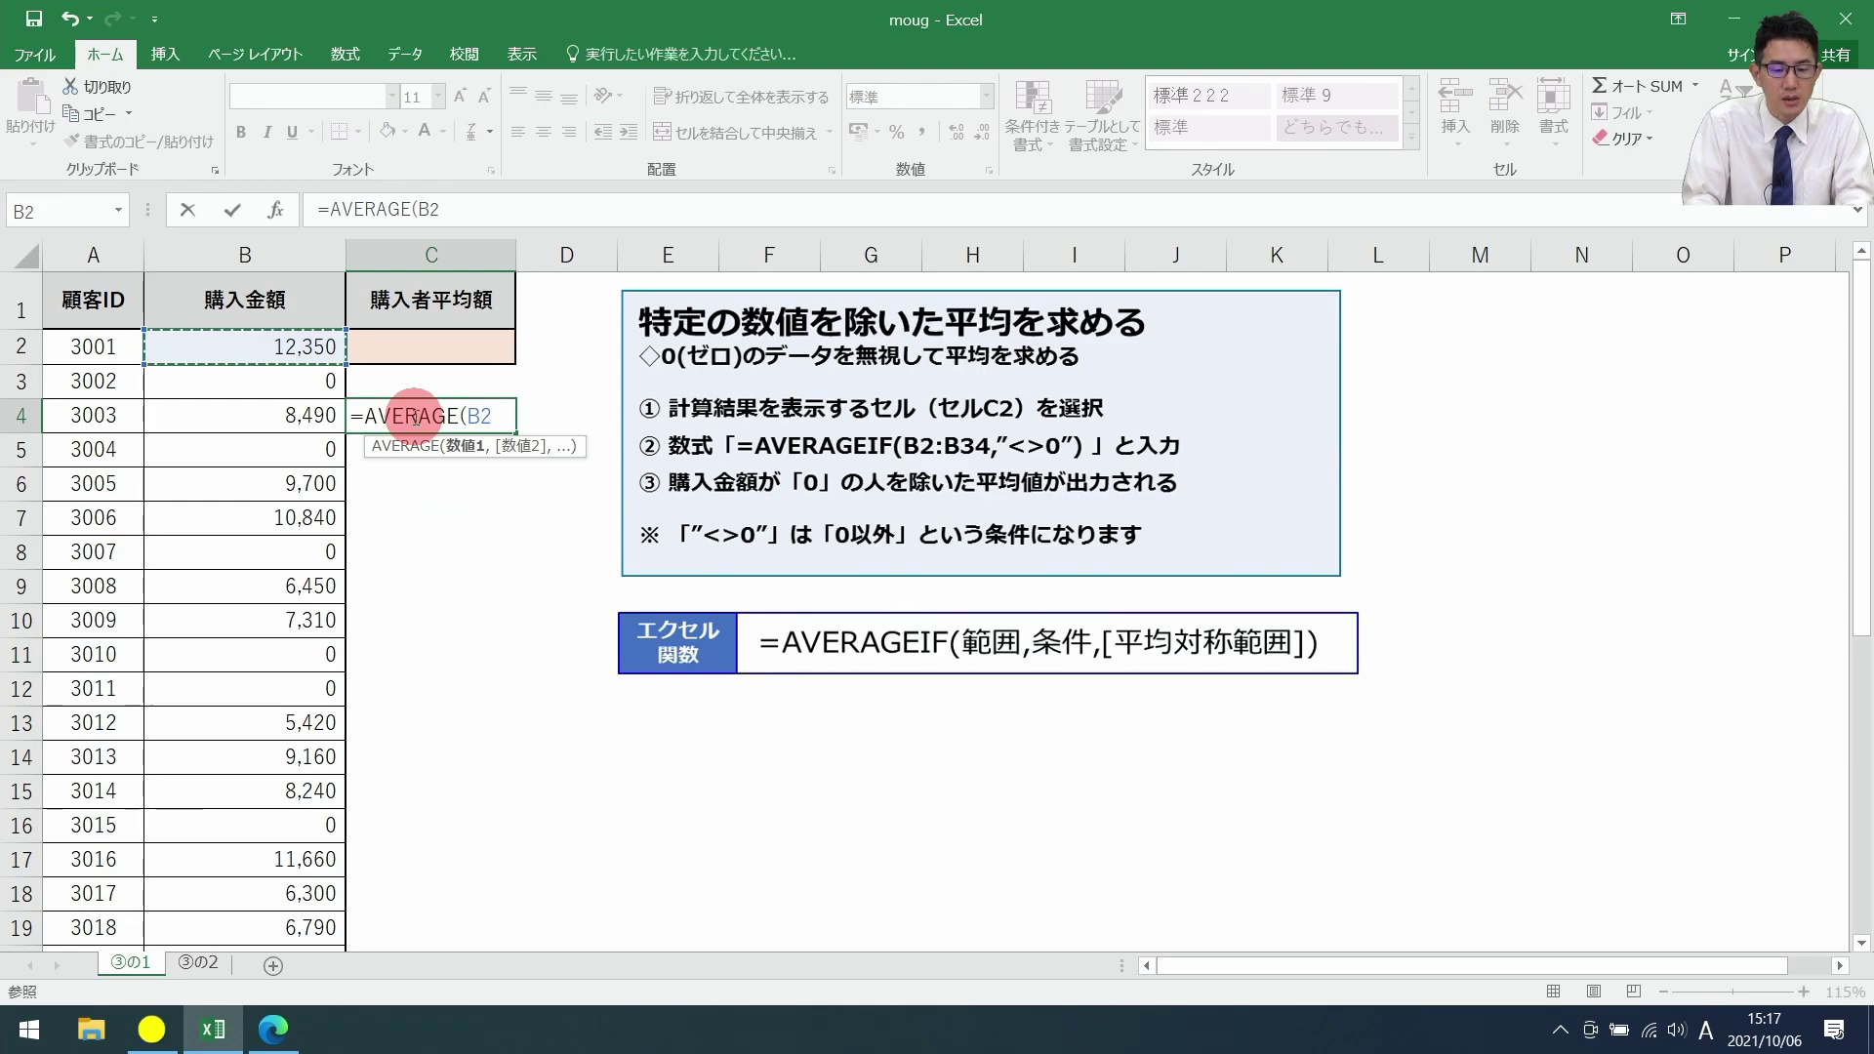
pyautogui.hotkey('ctrl', 'shift', 'Down')
pyautogui.hotkey('ctrl', 'Return')
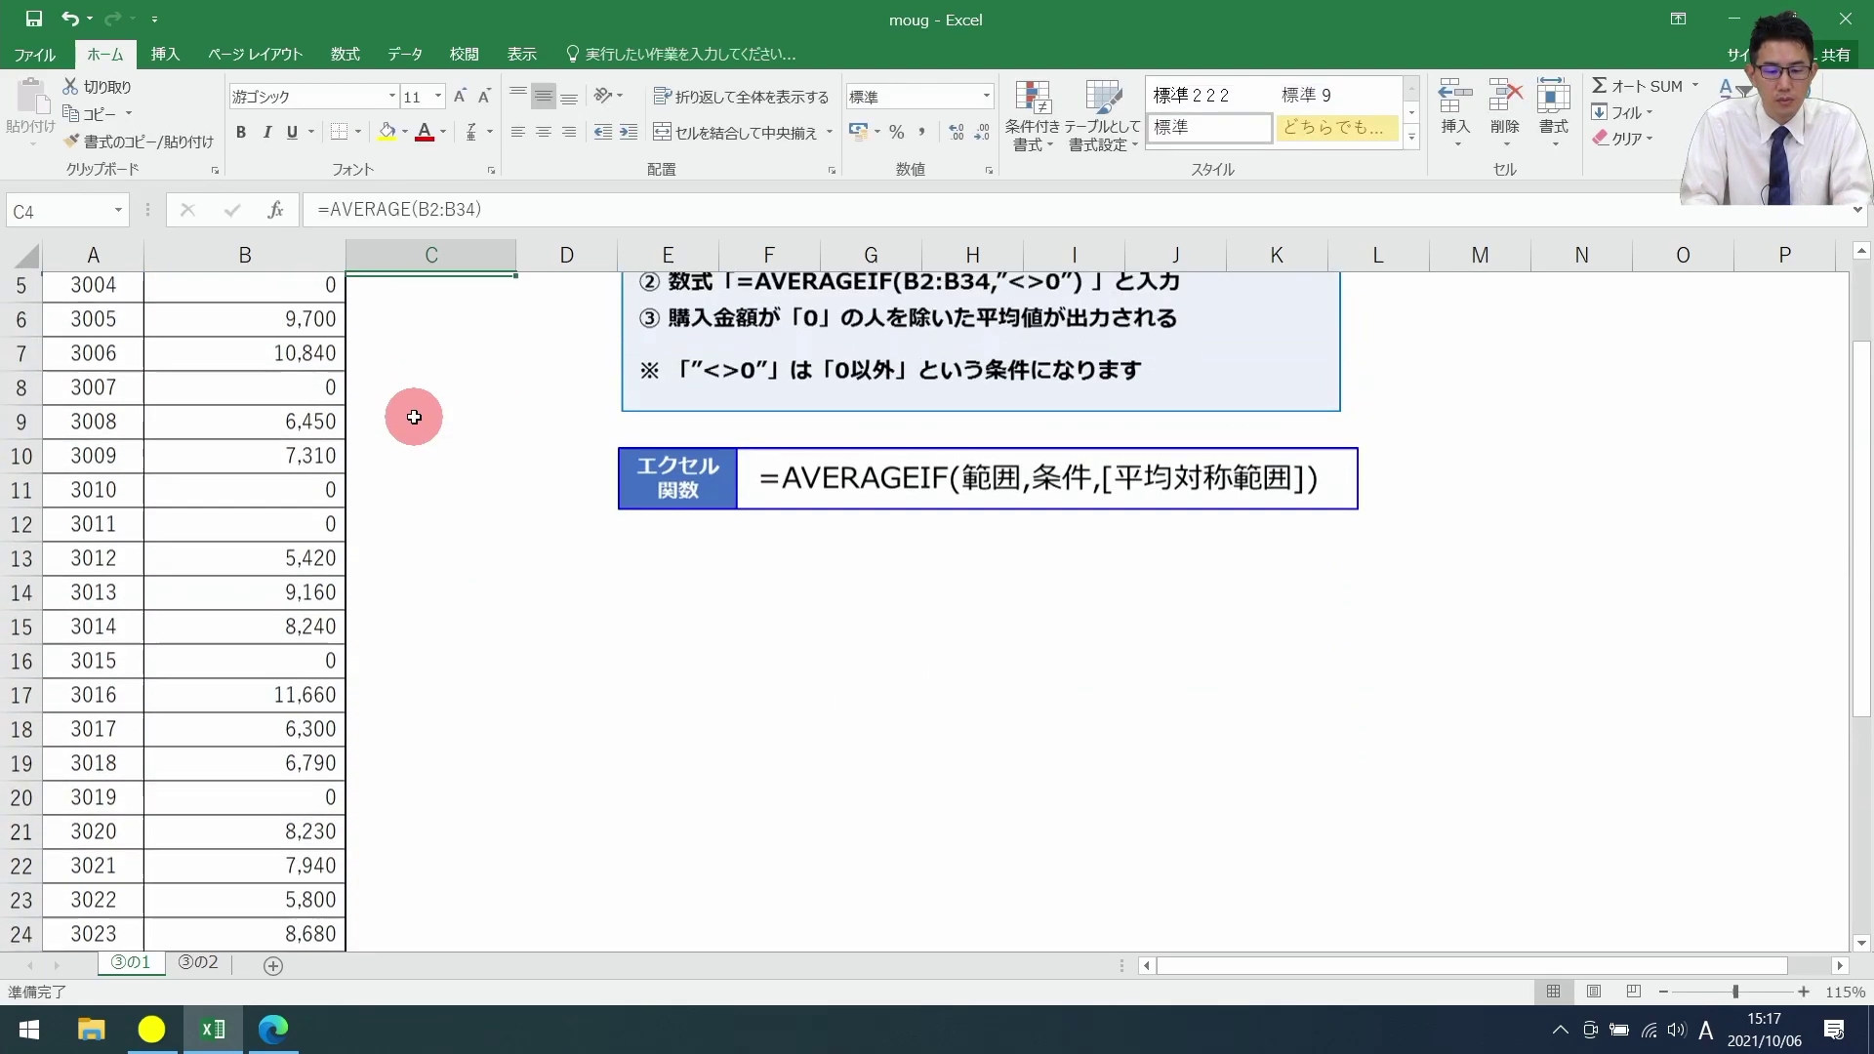
# Step: Review C4's AVERAGE formula against the zero purchases it includes
pyautogui.scroll(2, 414, 417)
pyautogui.press('Up')
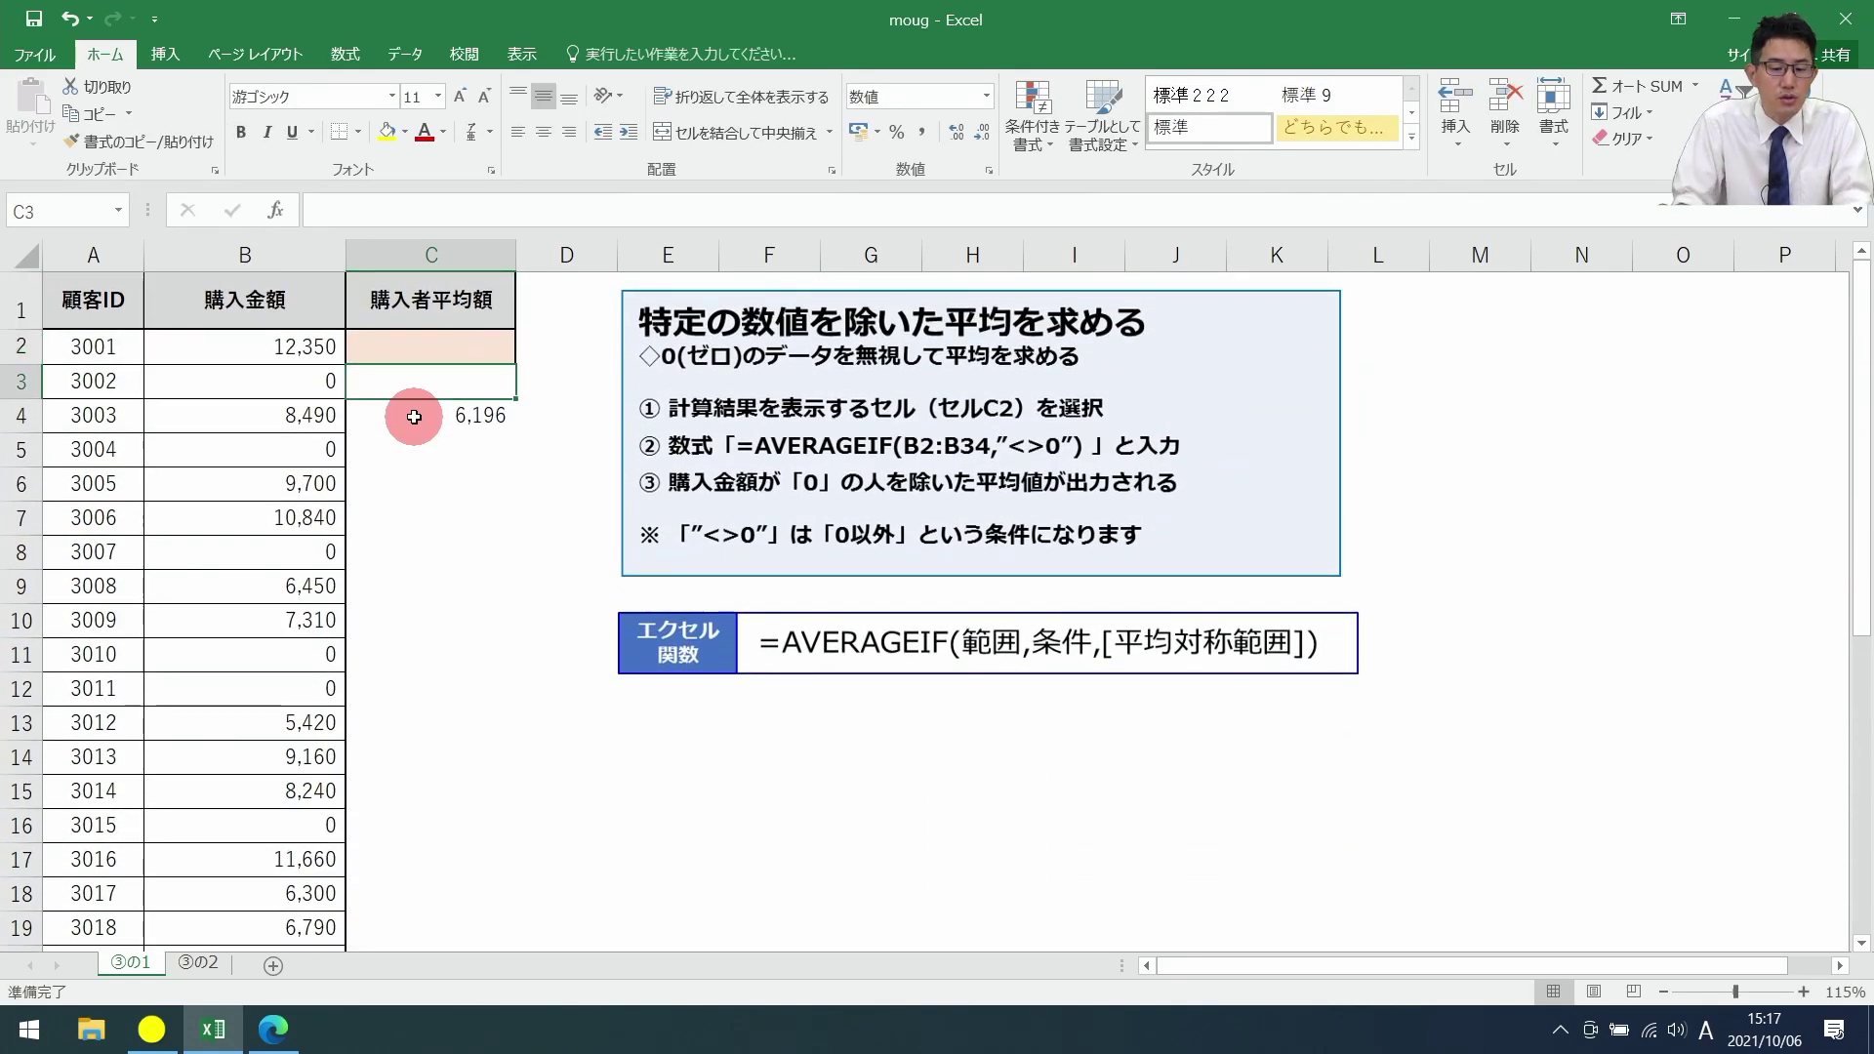
pyautogui.click(414, 417)
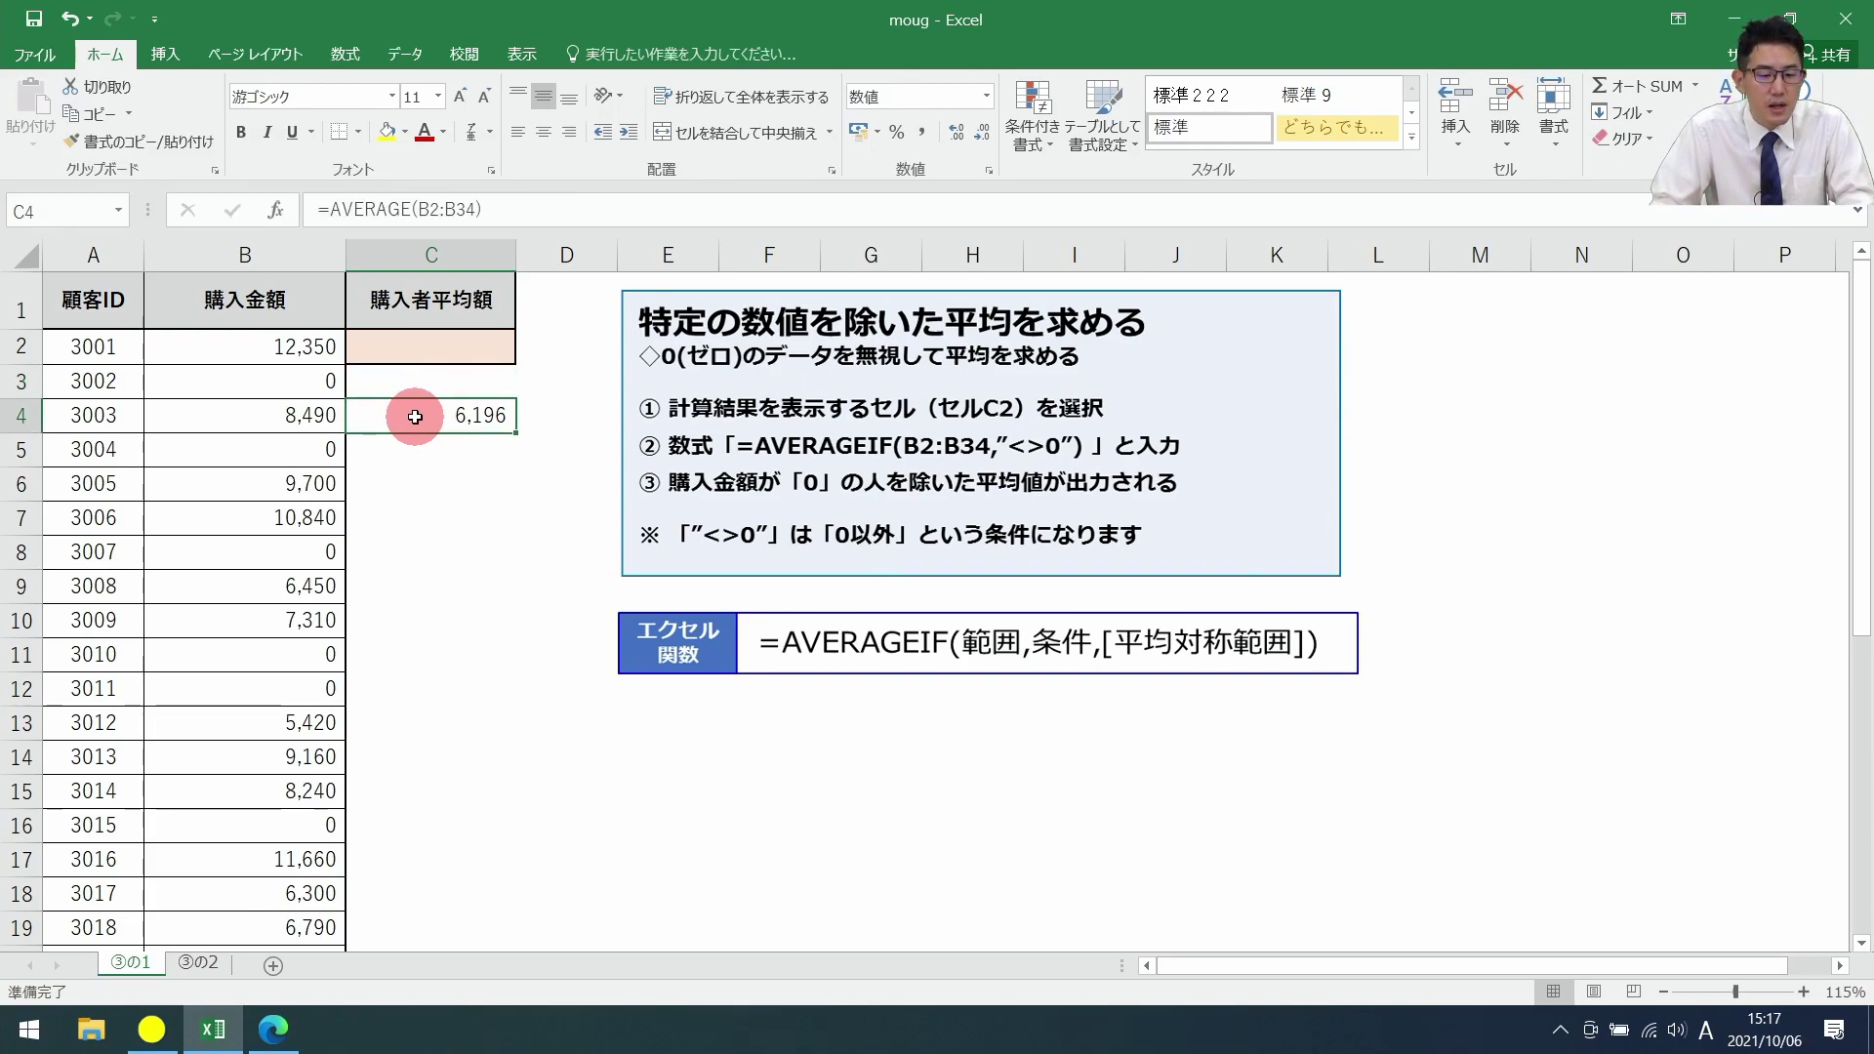
pyautogui.click(322, 376)
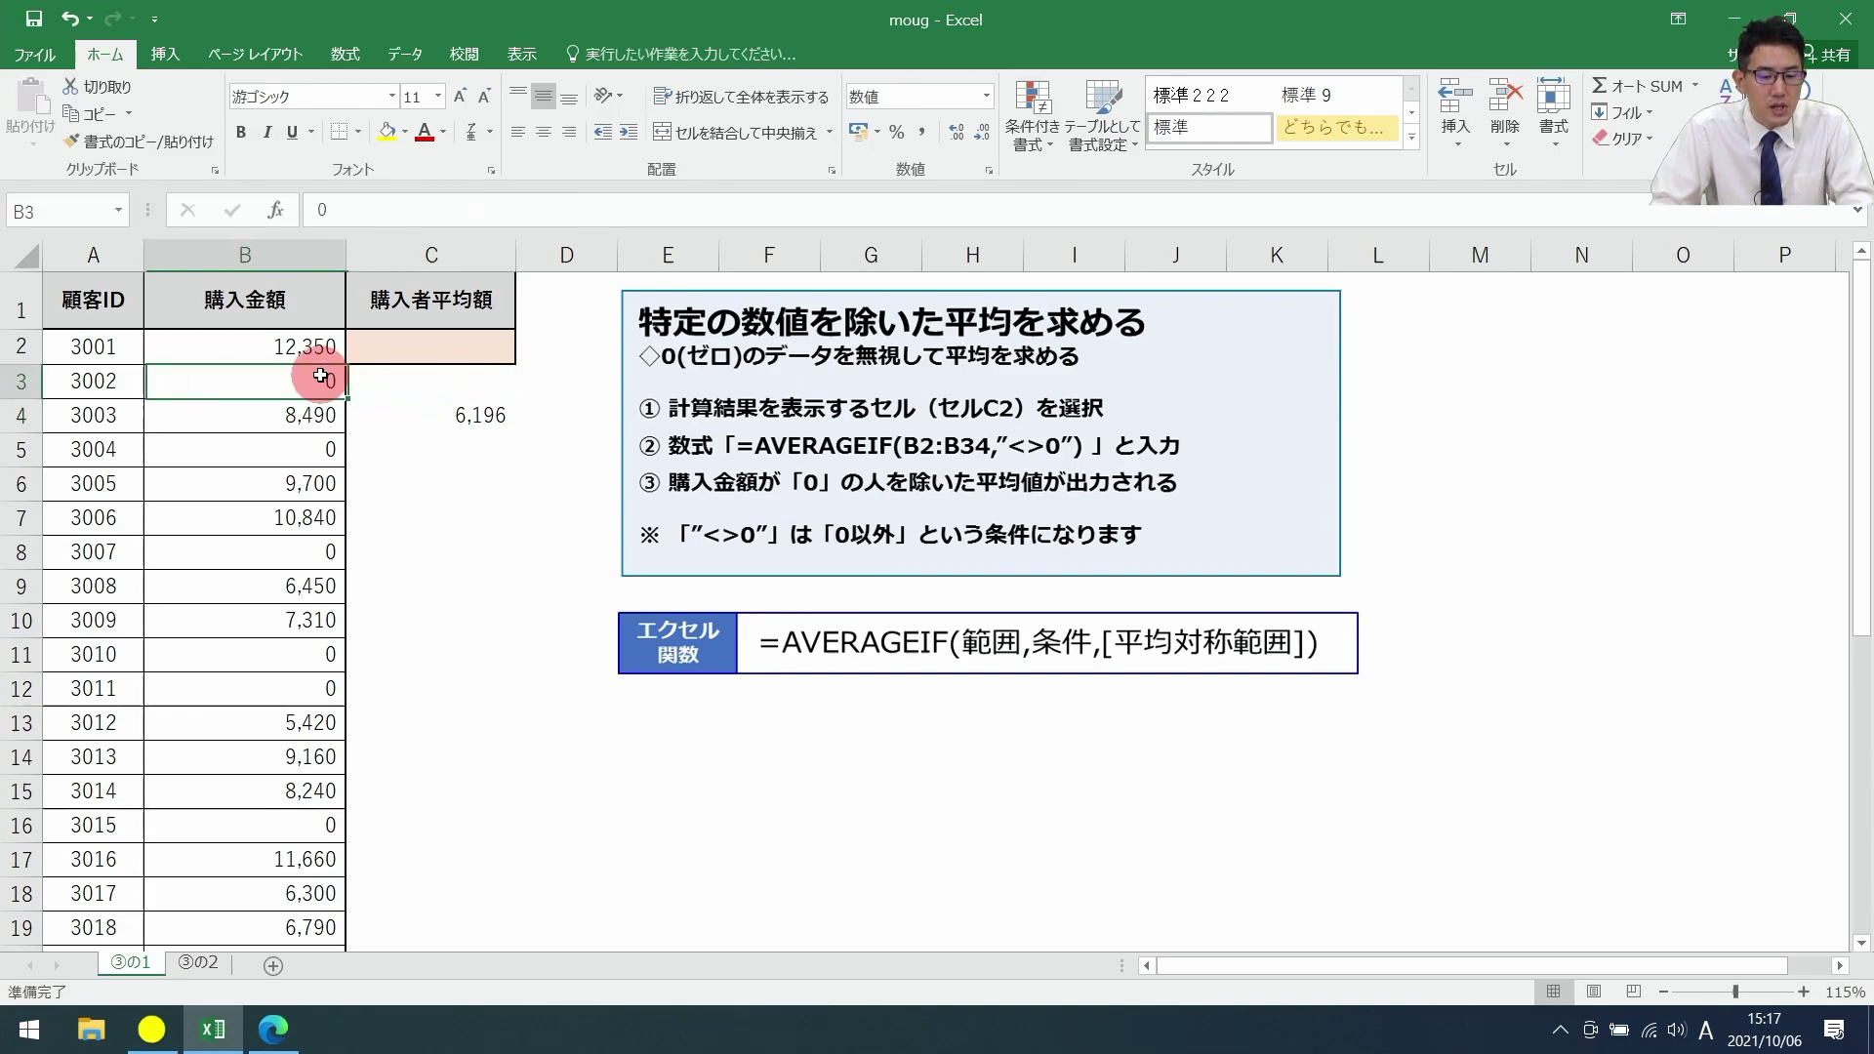
pyautogui.click(311, 444)
pyautogui.click(318, 549)
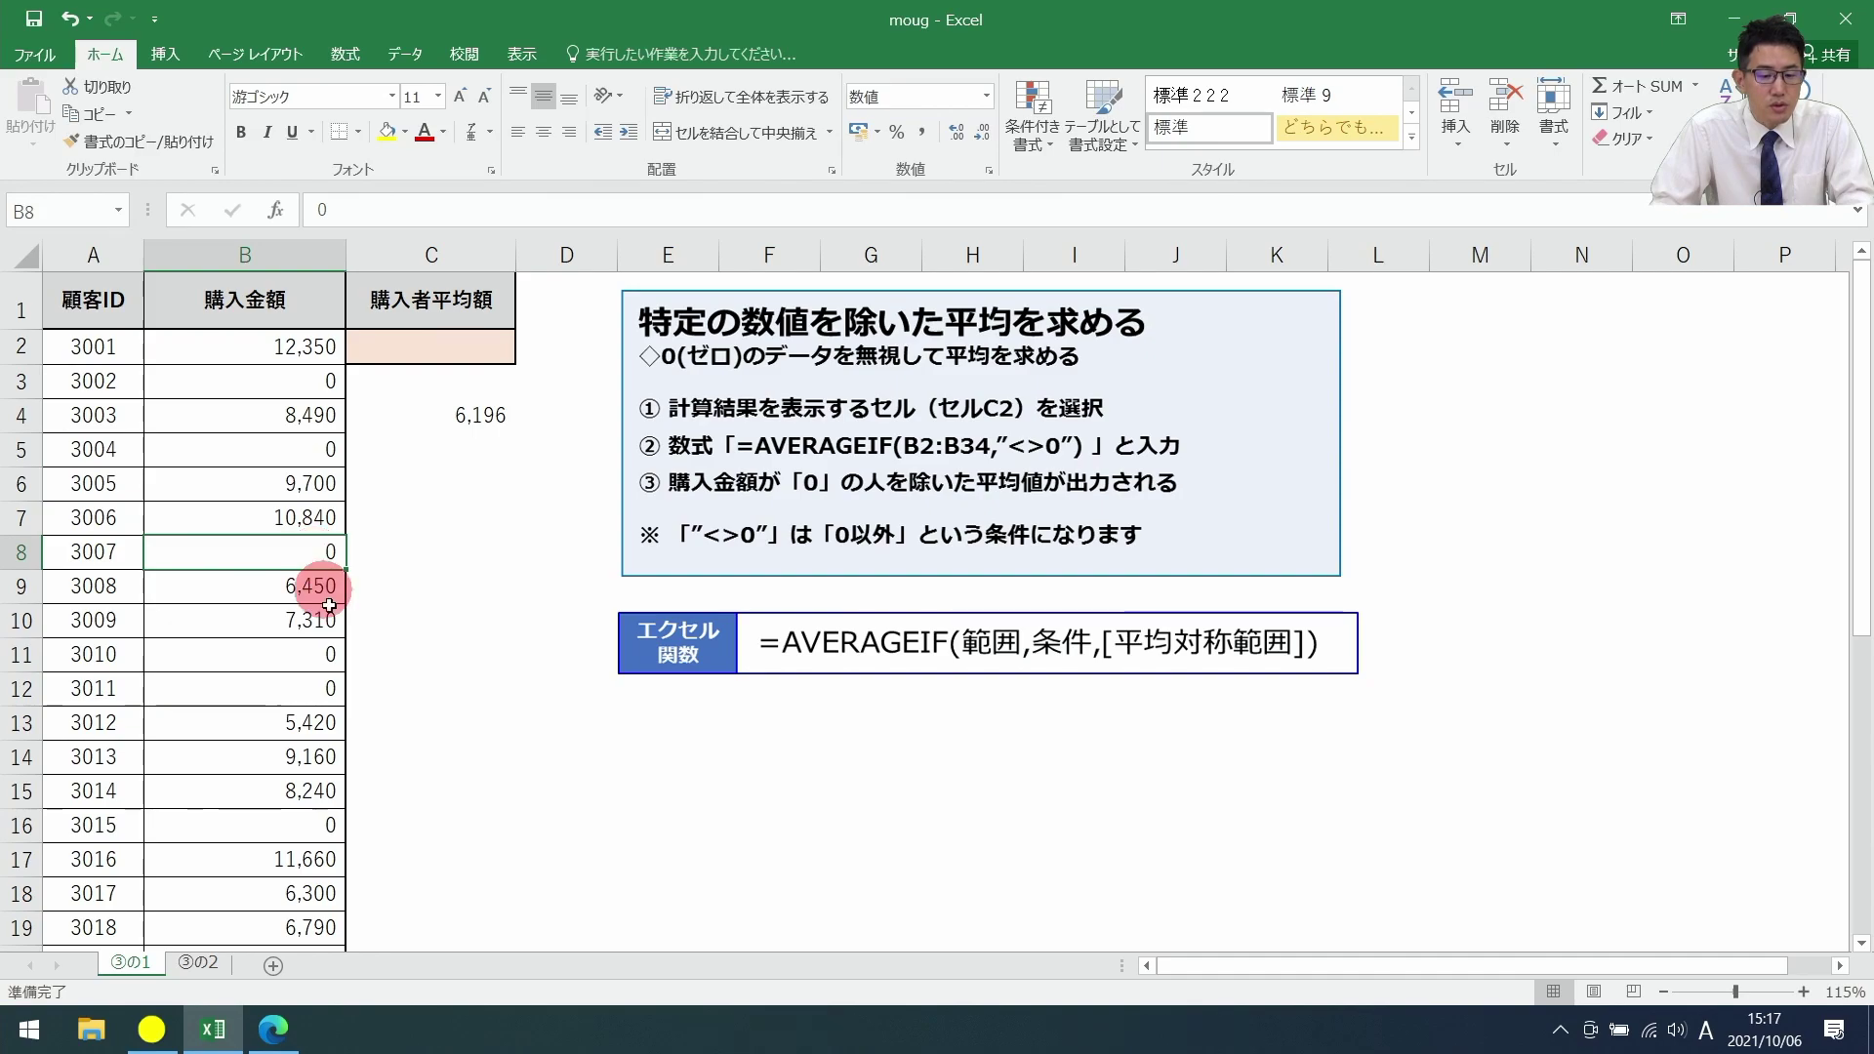
pyautogui.click(455, 430)
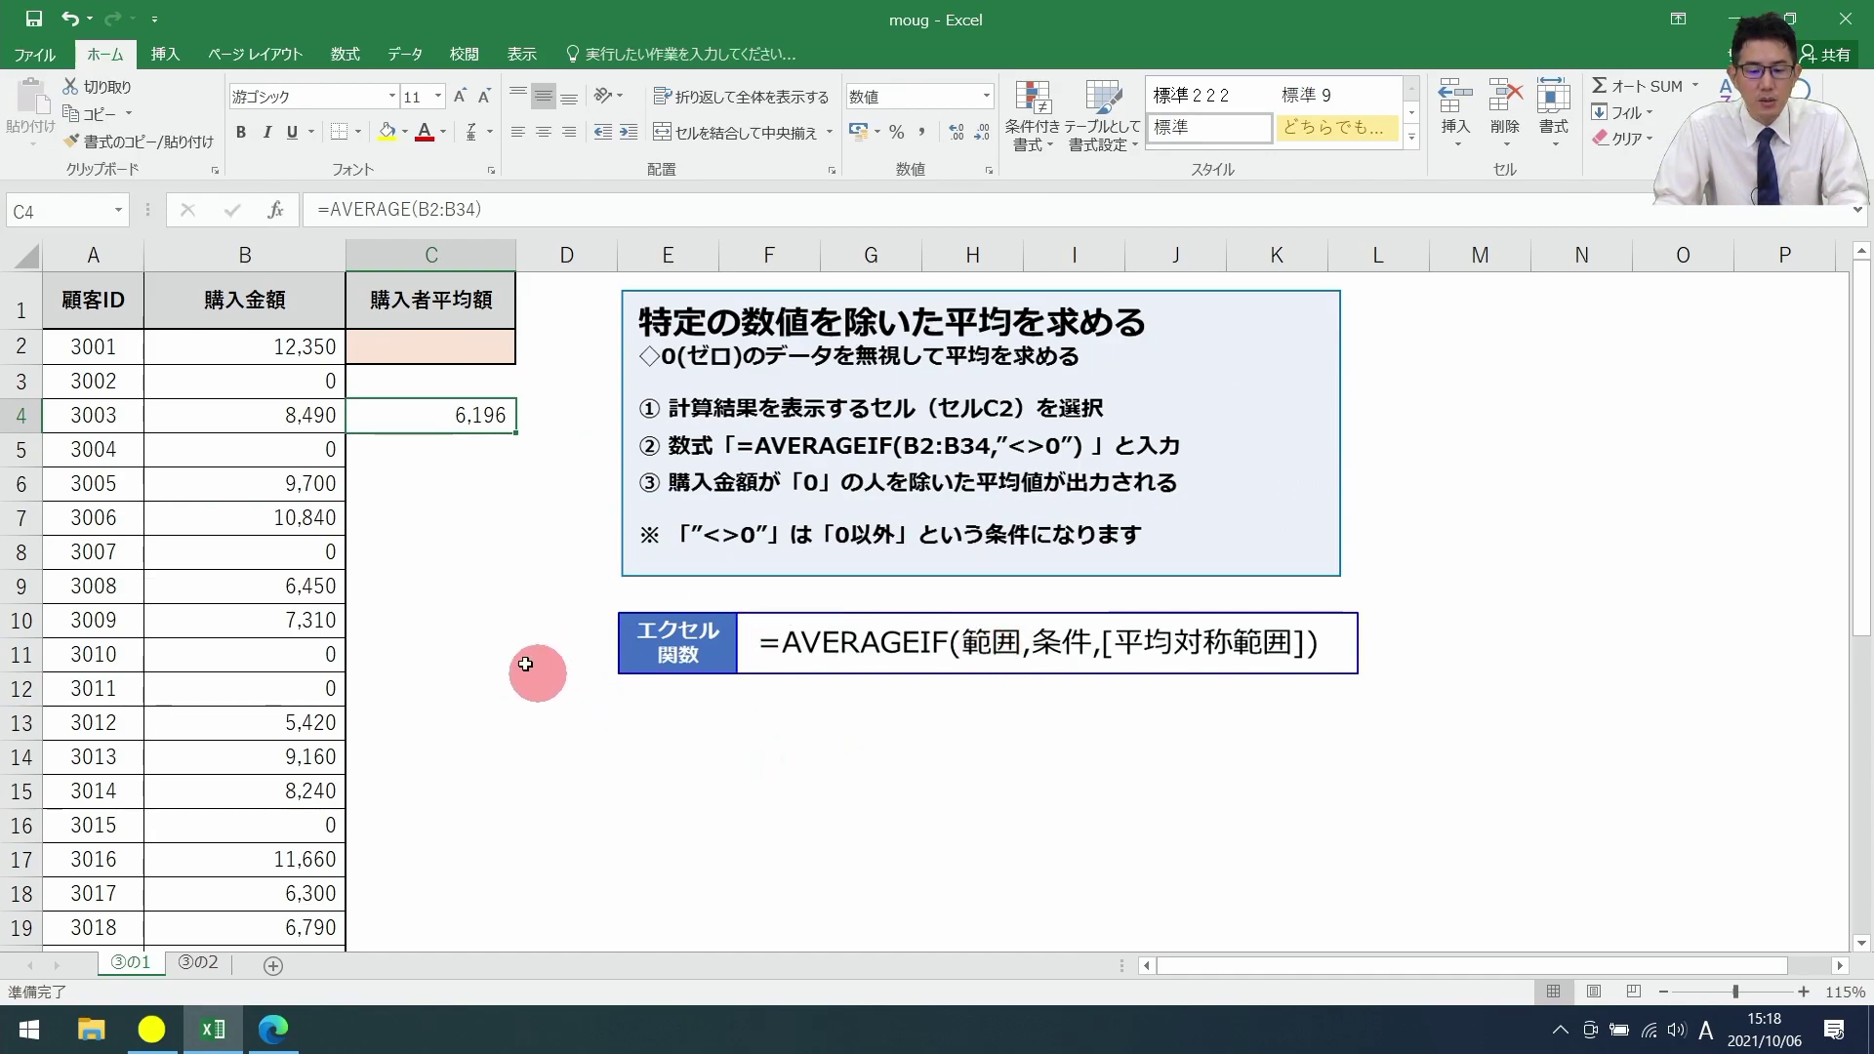
pyautogui.click(431, 346)
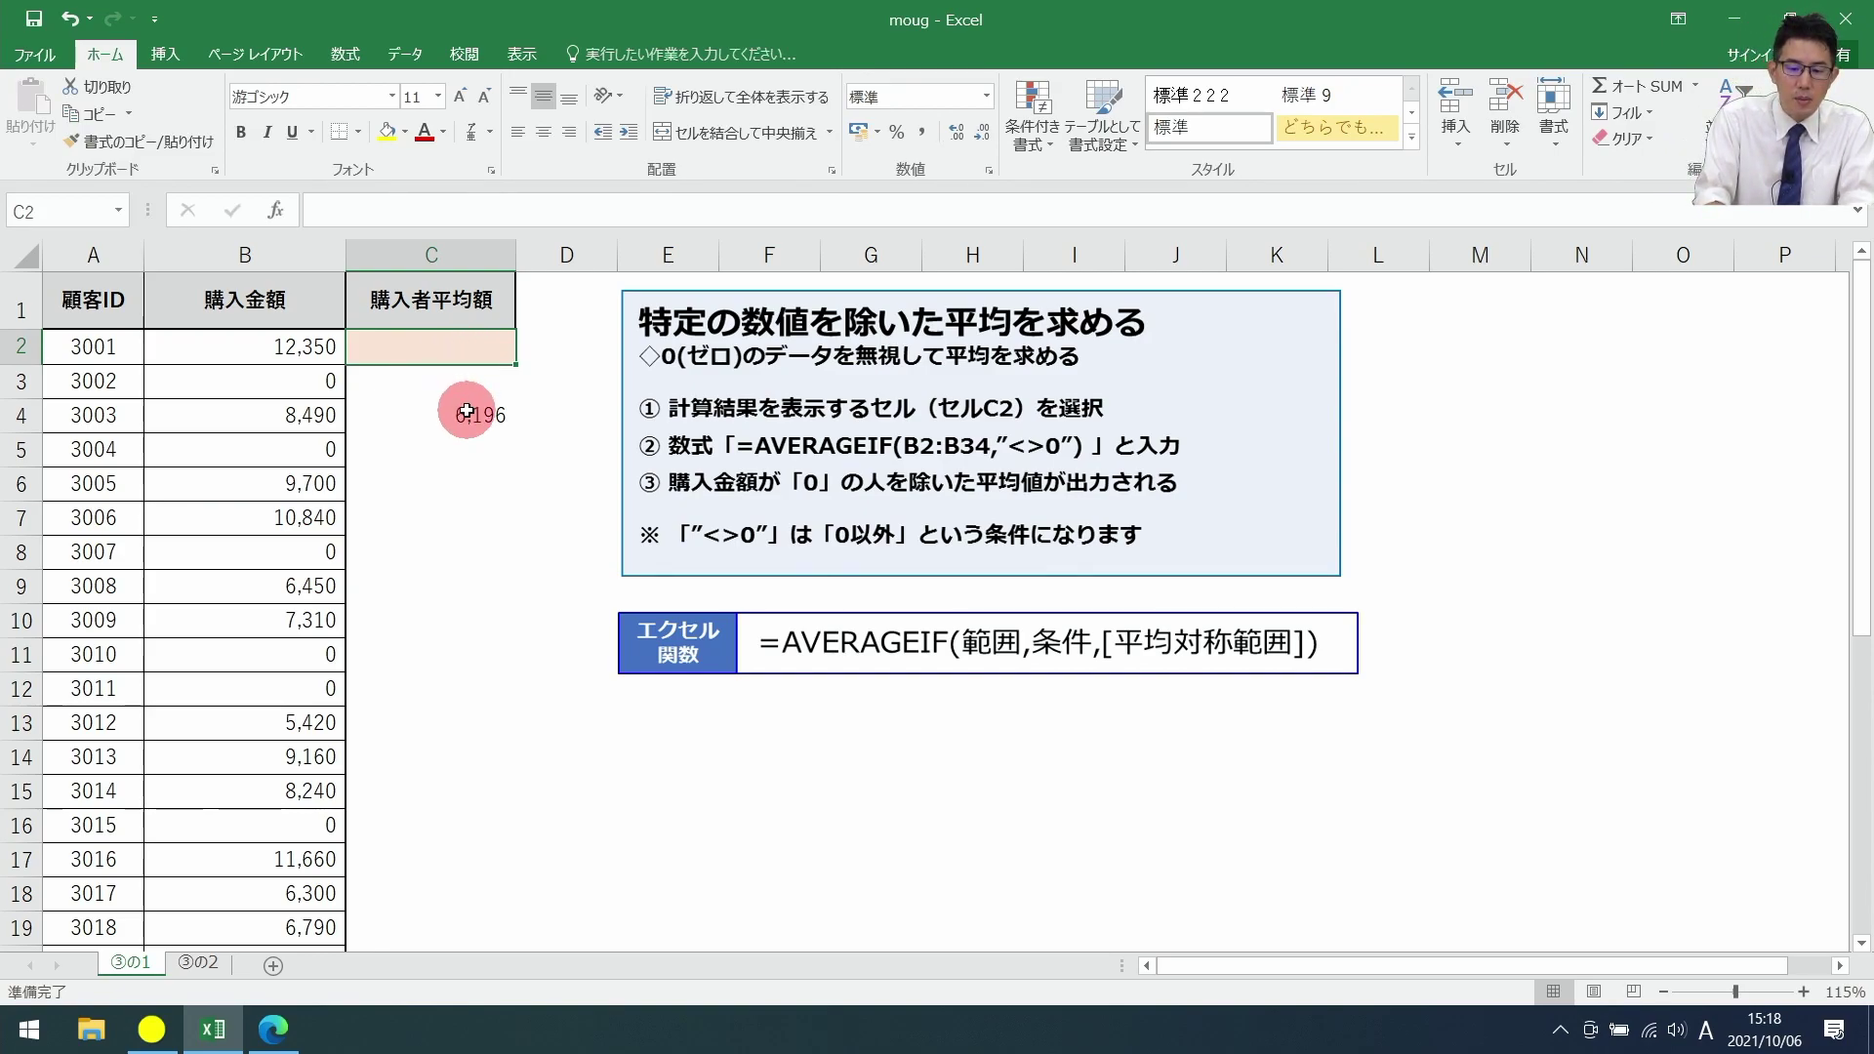
# Step: Enter =AVERAGEIF(B2:B34,"<>0") in C2, averaging non-zero purchases to 8519.2
pyautogui.write('=a')
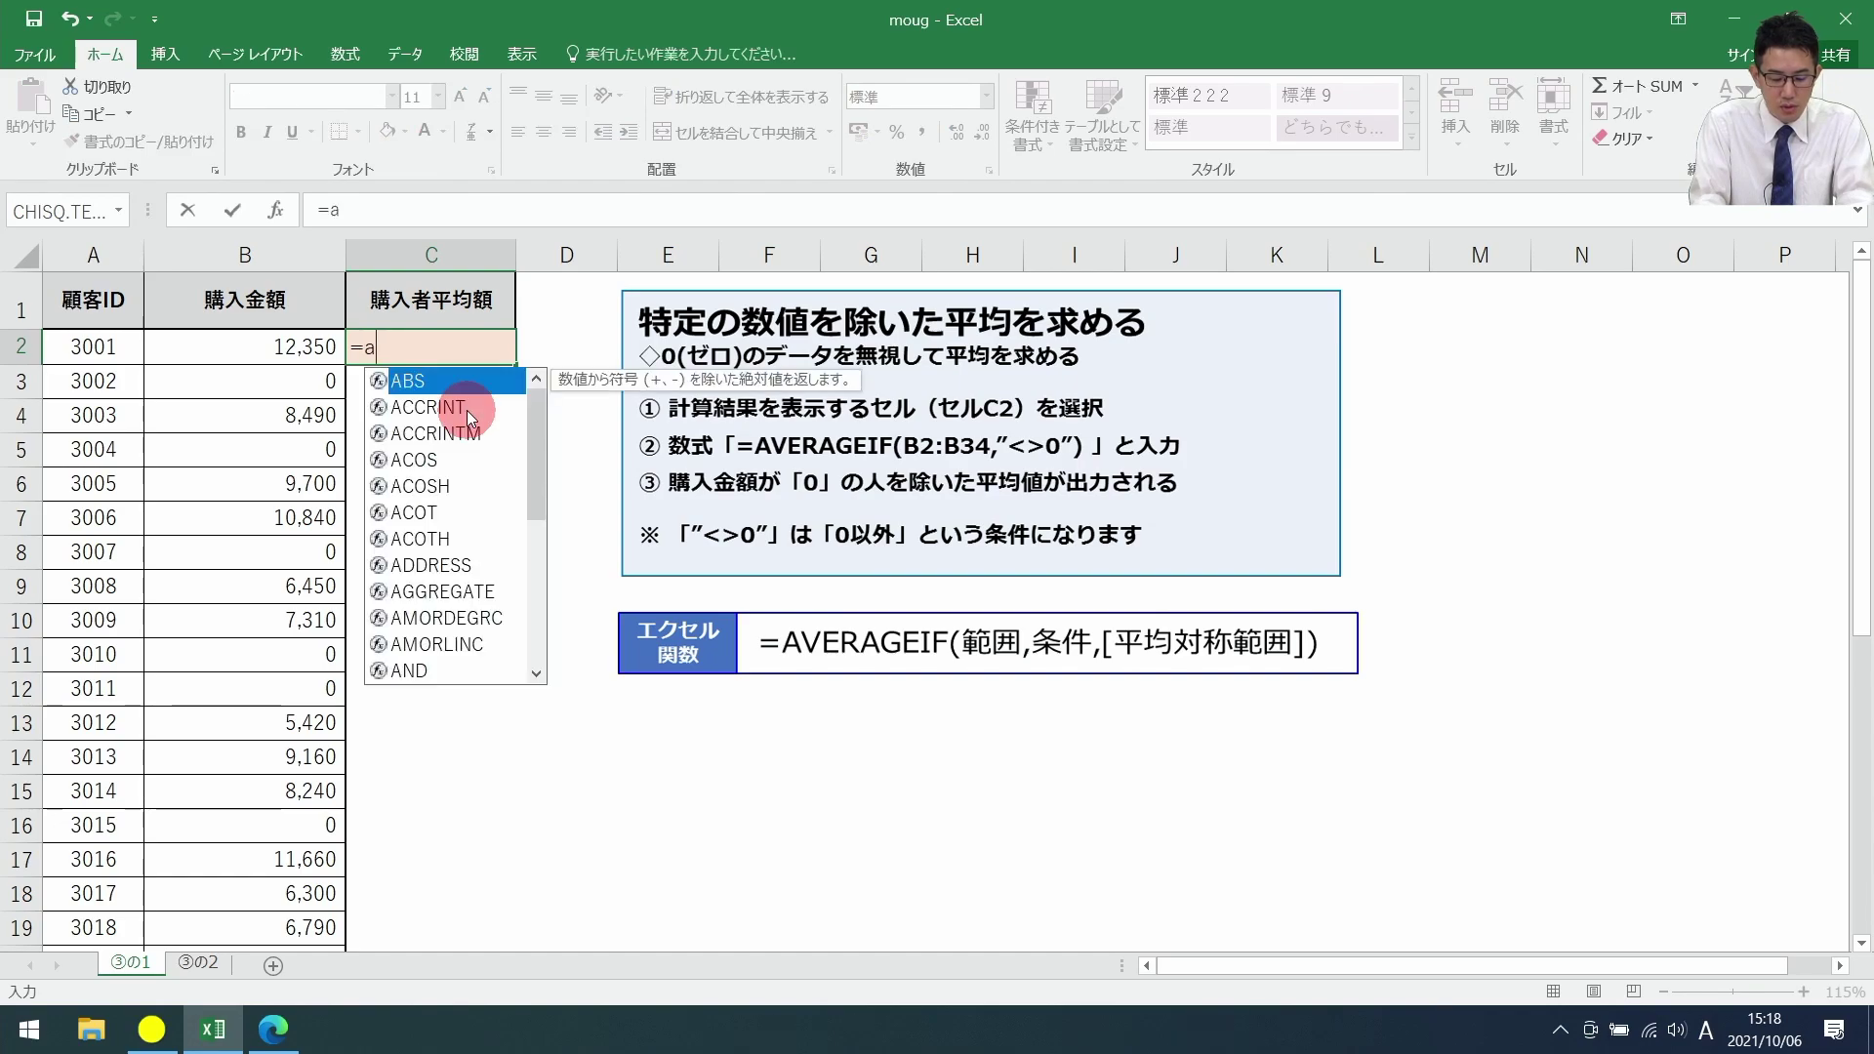
pyautogui.write('verage')
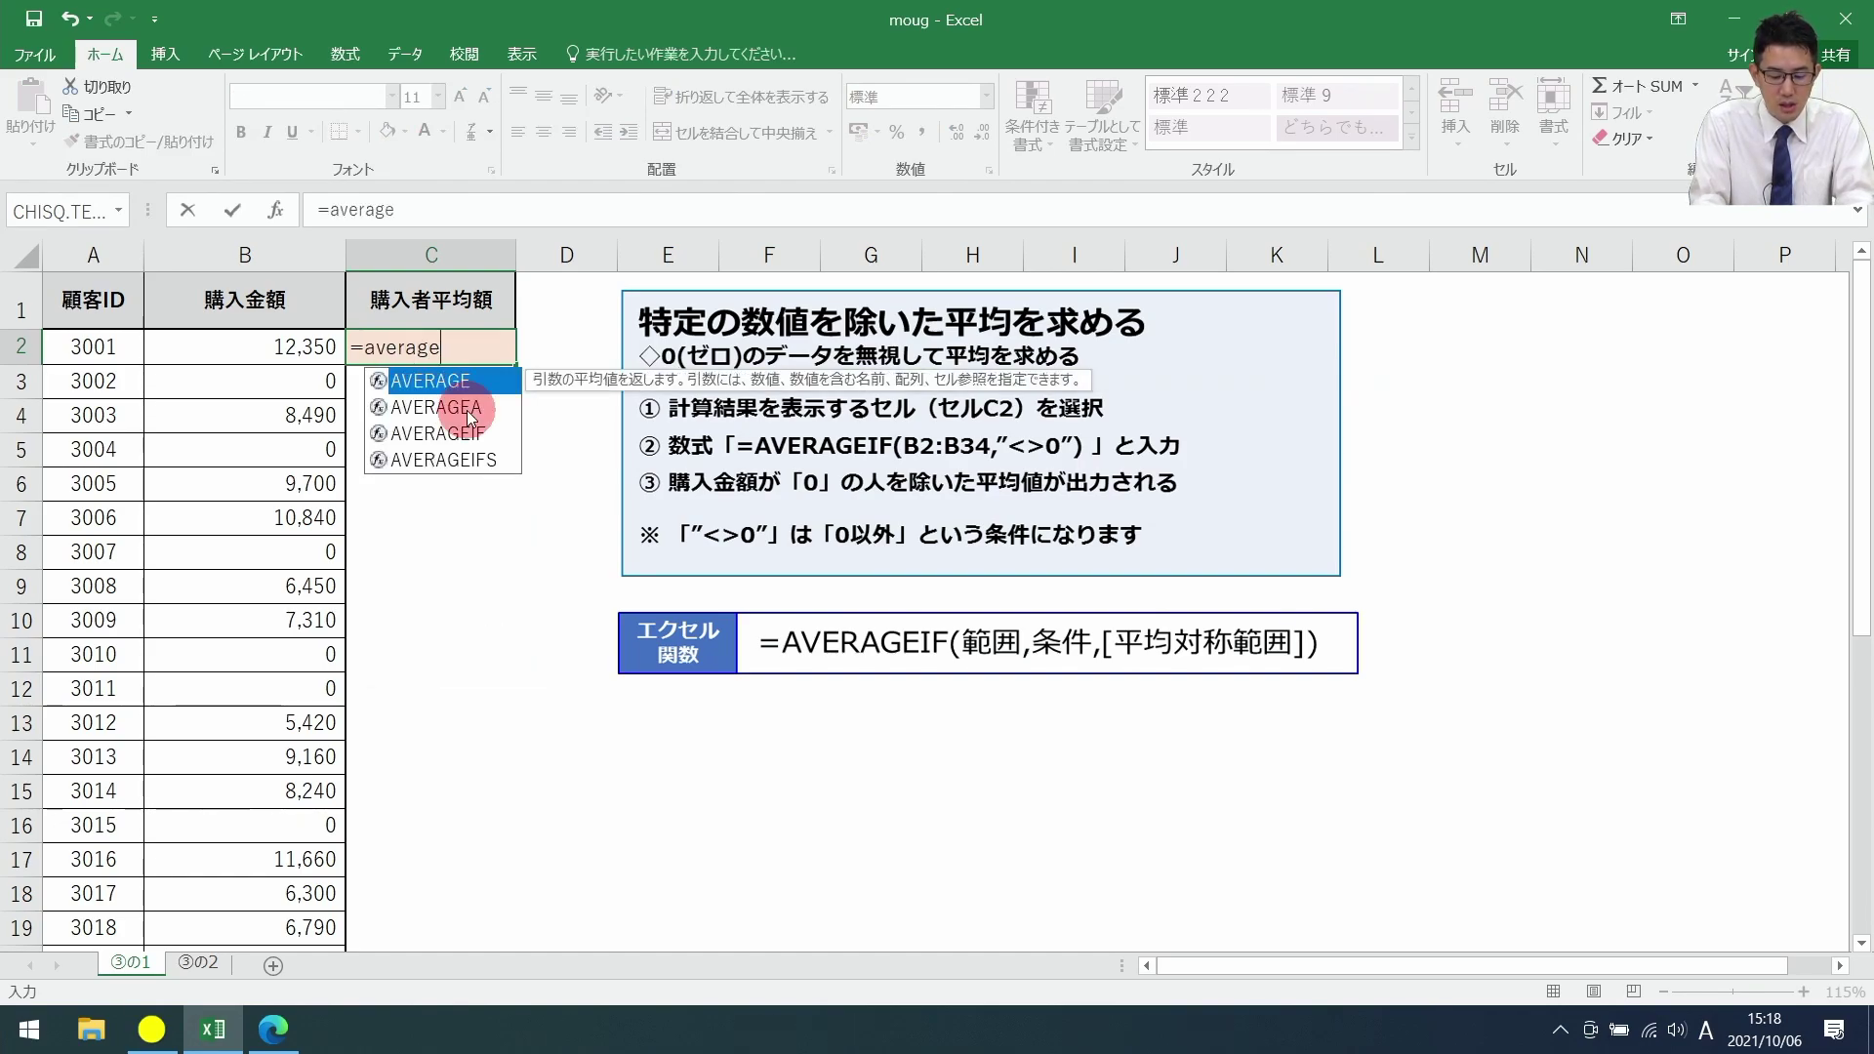
pyautogui.write('i')
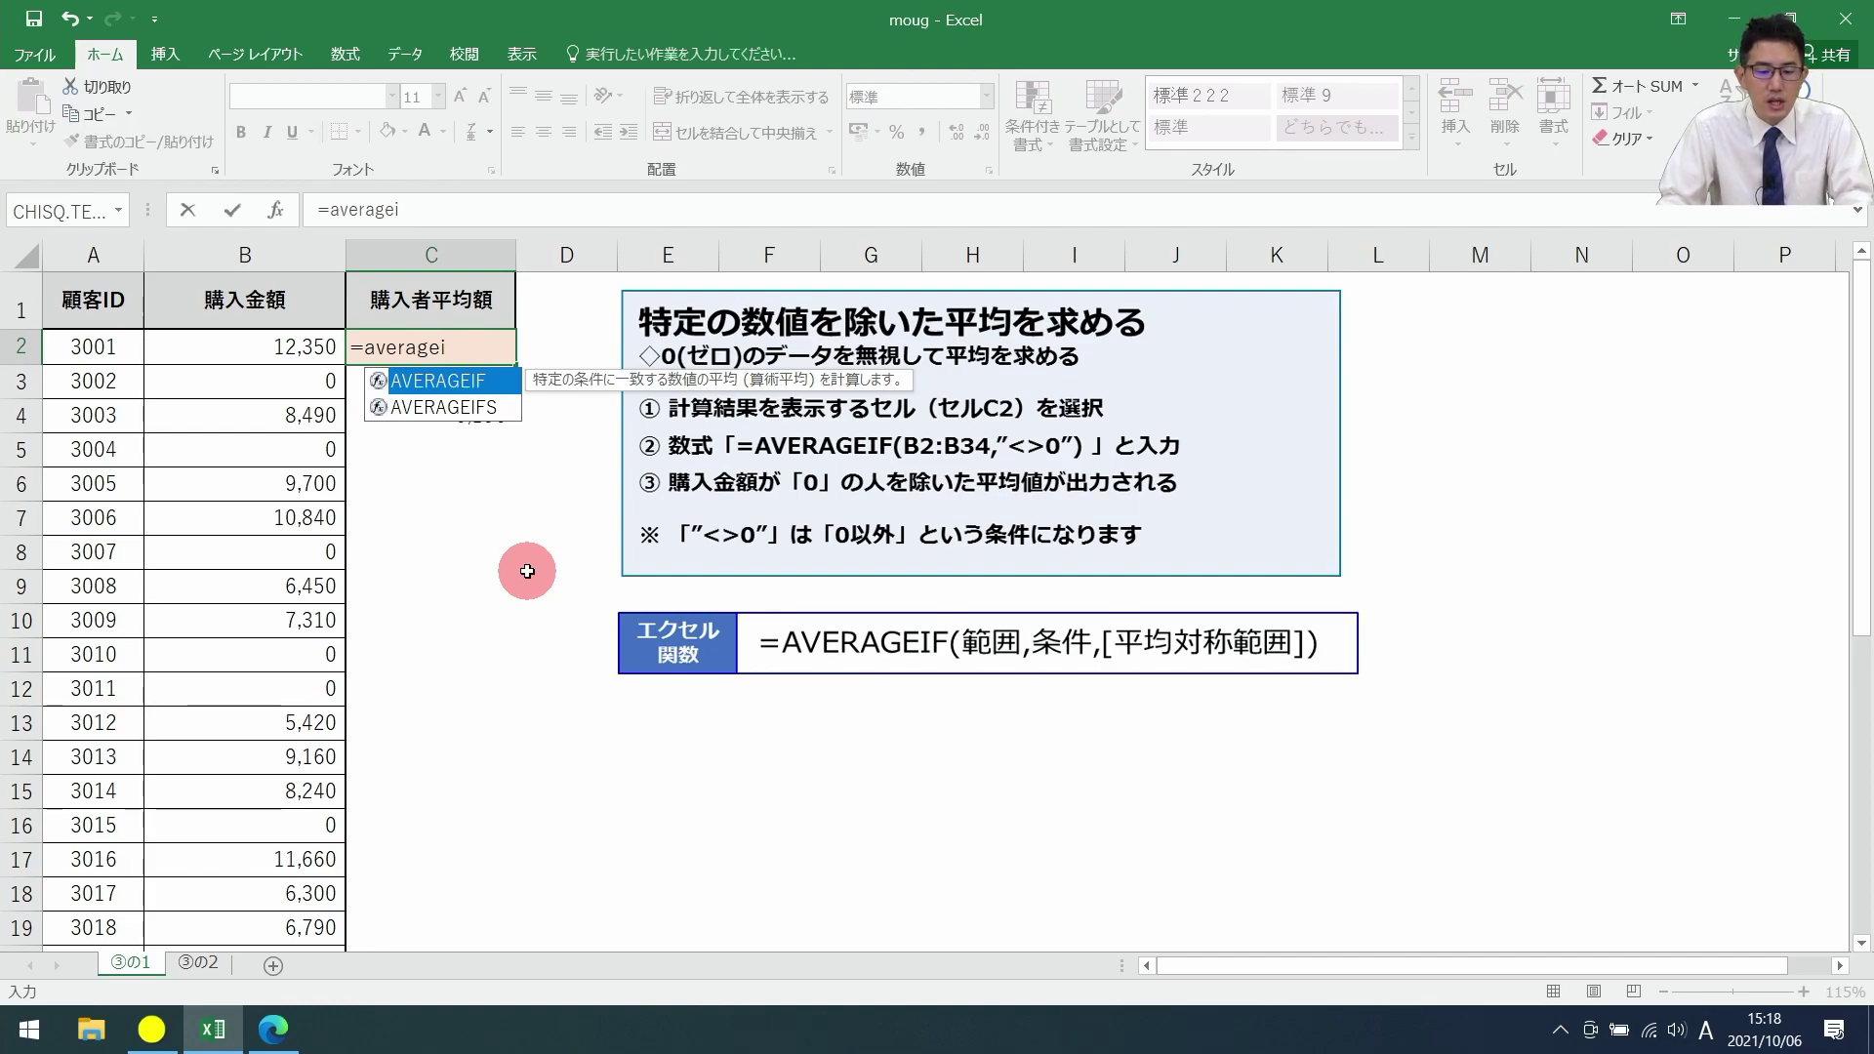
pyautogui.press('Tab')
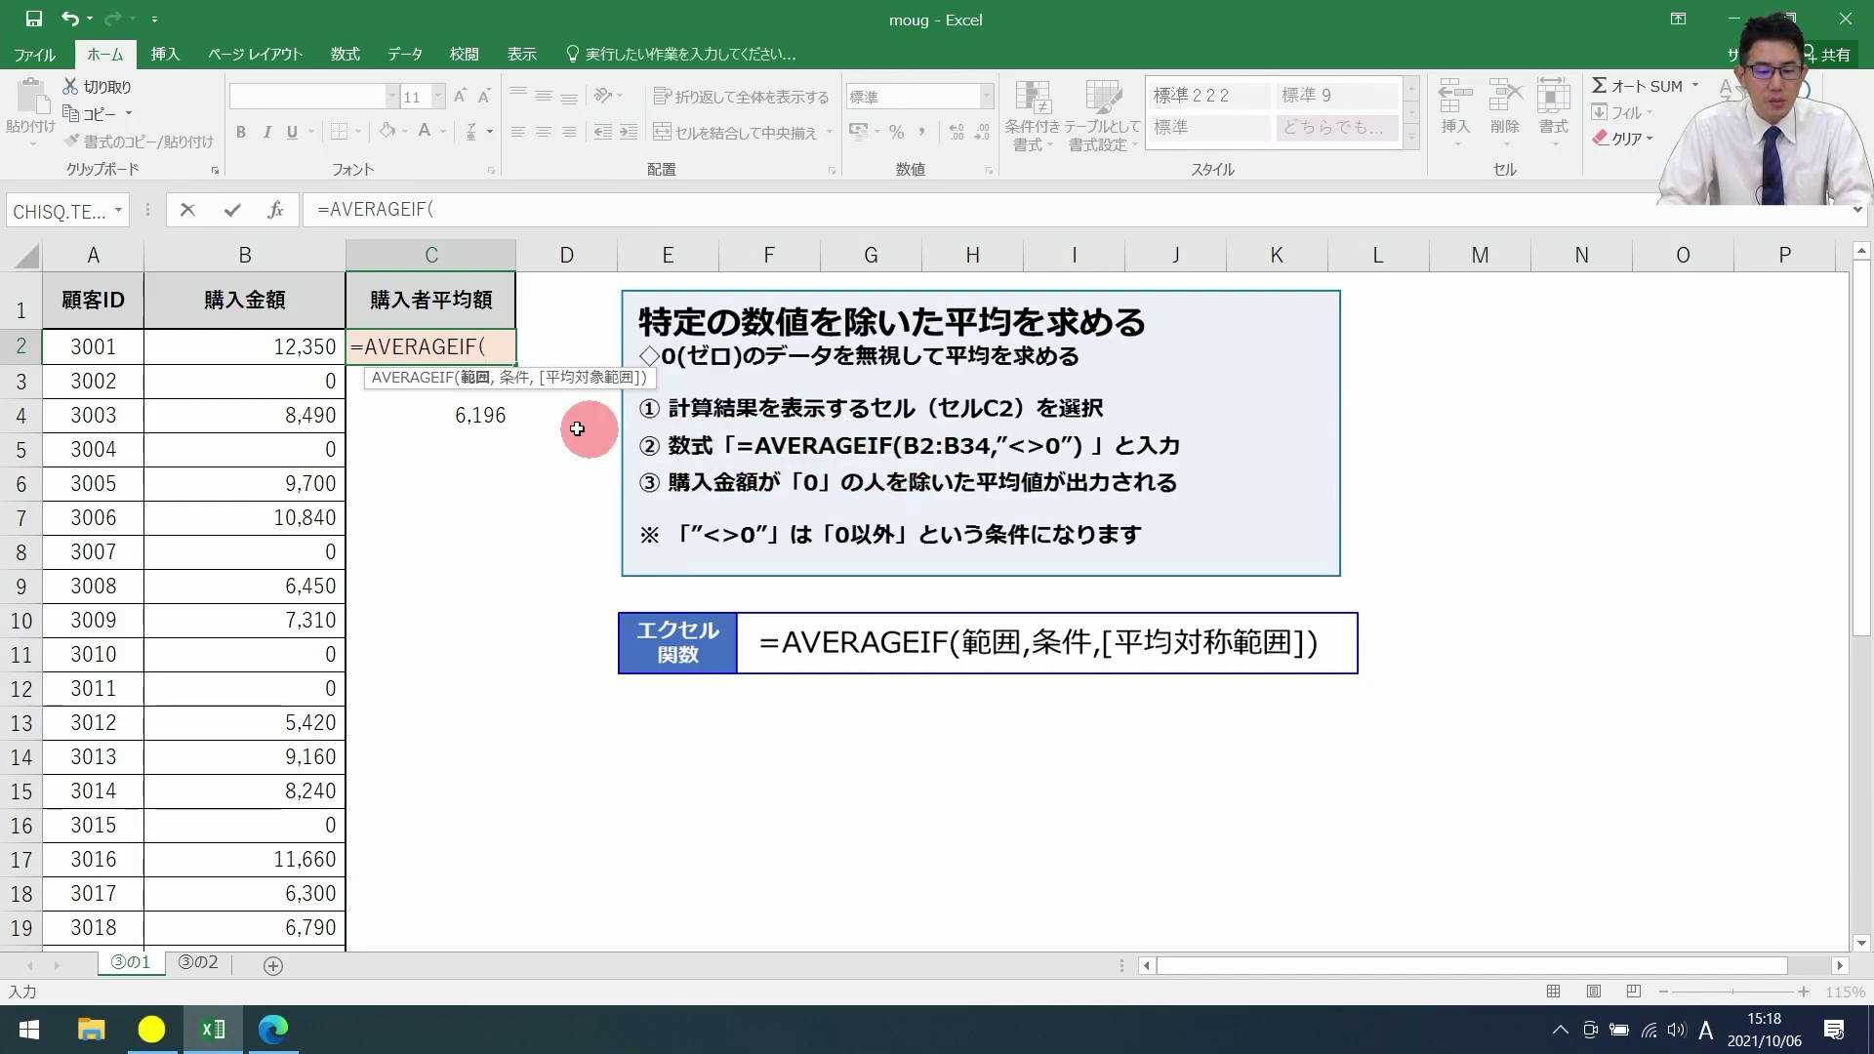
pyautogui.moveTo(258, 351)
pyautogui.mouseDown()
pyautogui.moveTo(262, 991)
pyautogui.moveTo(256, 929)
pyautogui.mouseUp()
pyautogui.scroll(4, 406, 800)
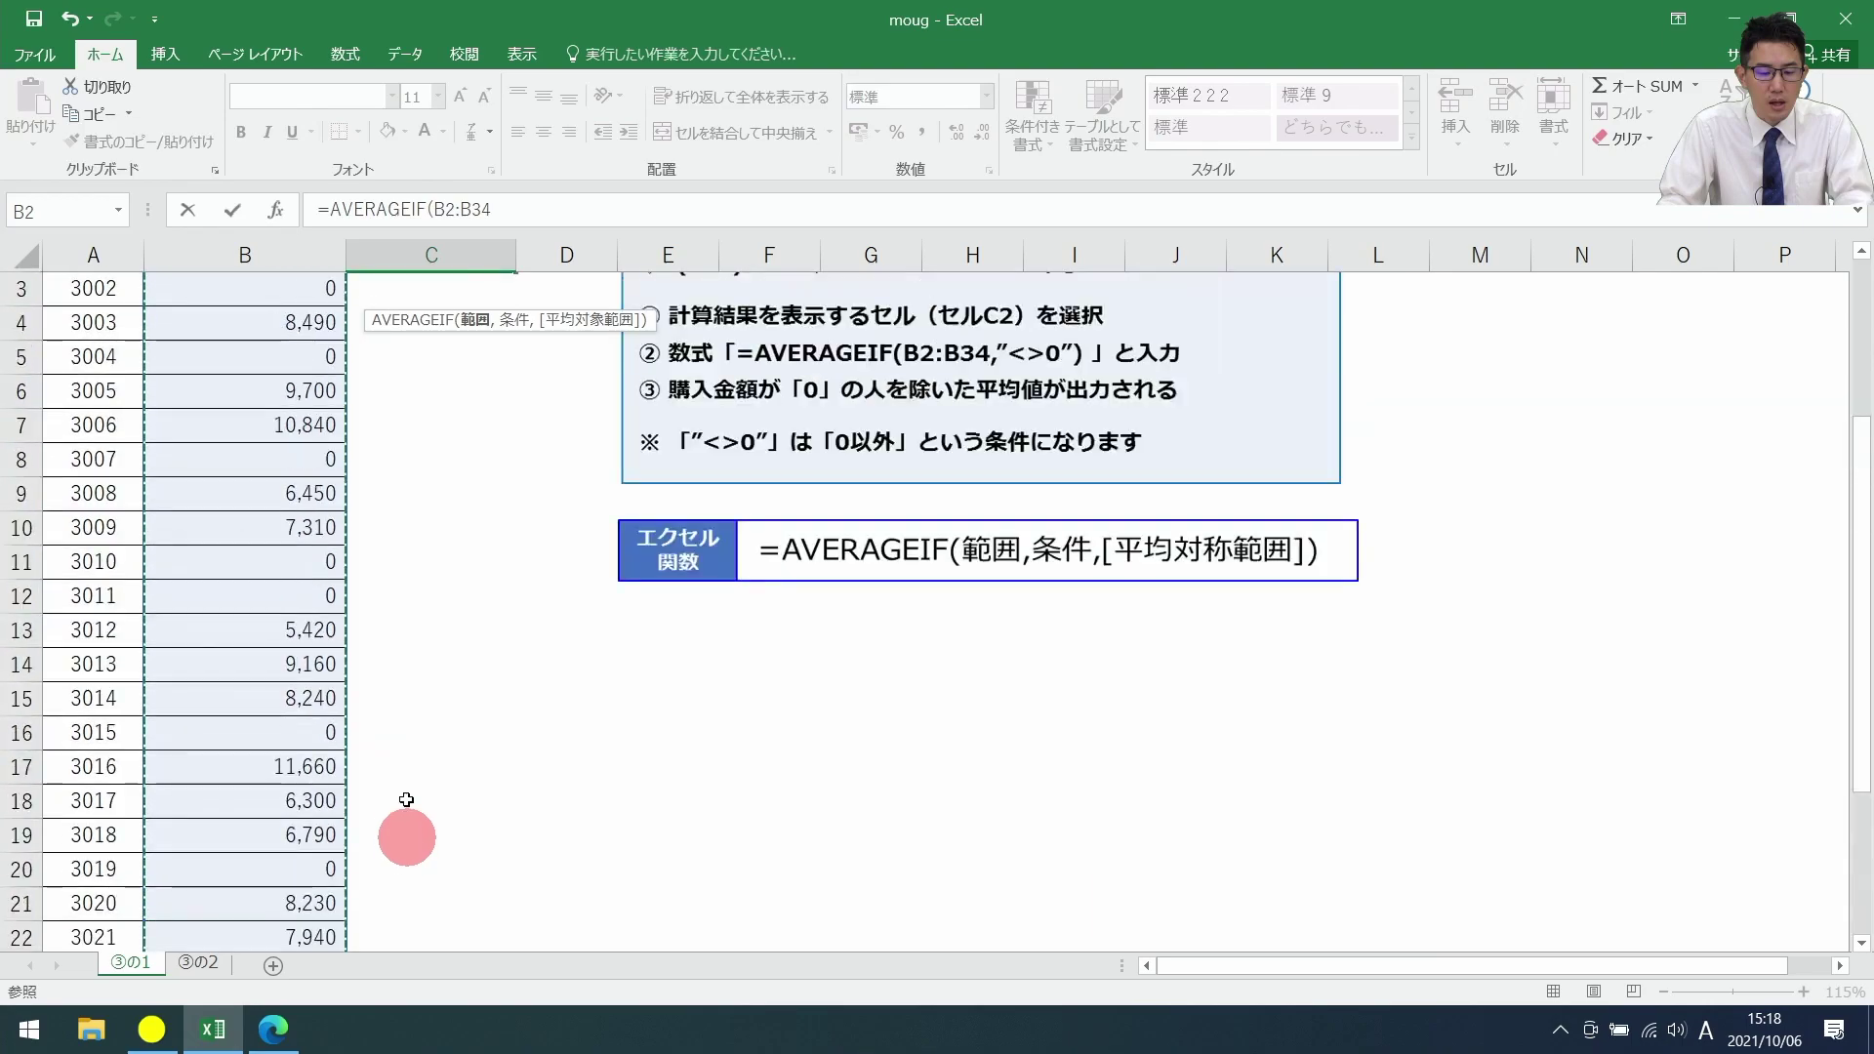
pyautogui.scroll(1, 406, 799)
pyautogui.write(',"<>0')
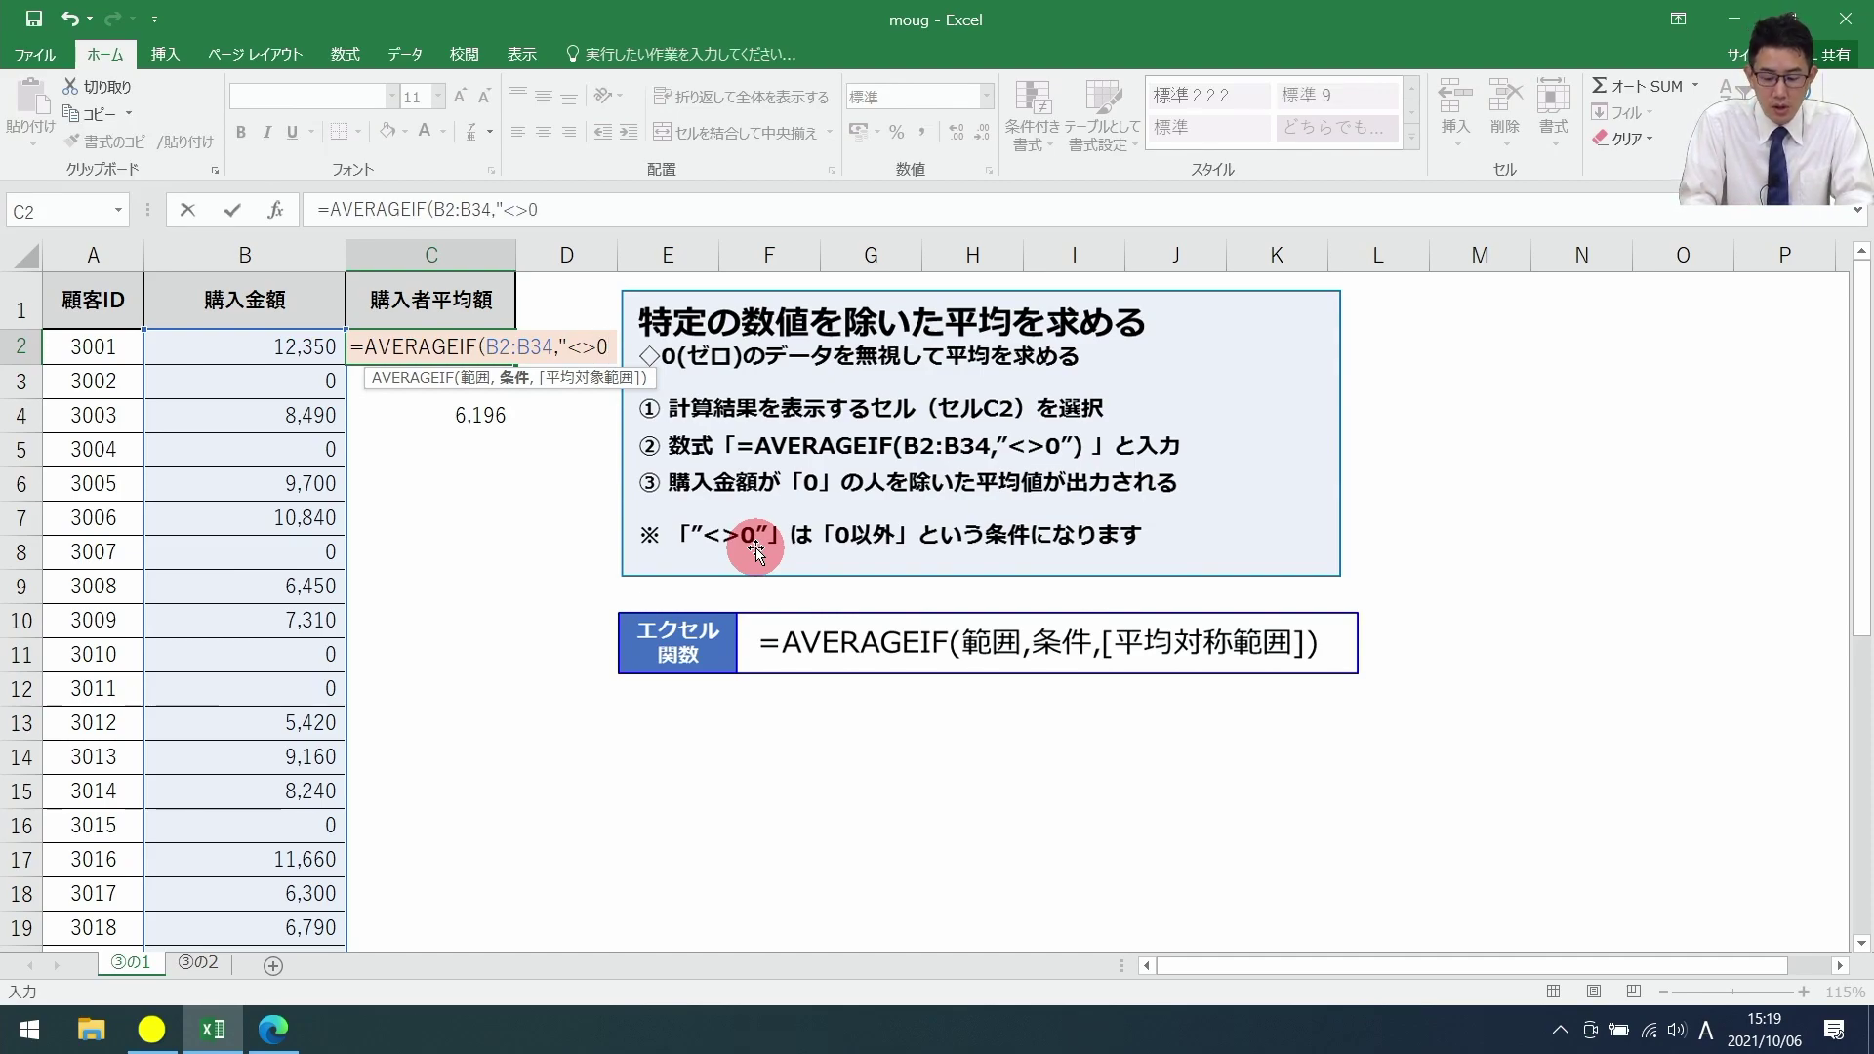
pyautogui.write('"')
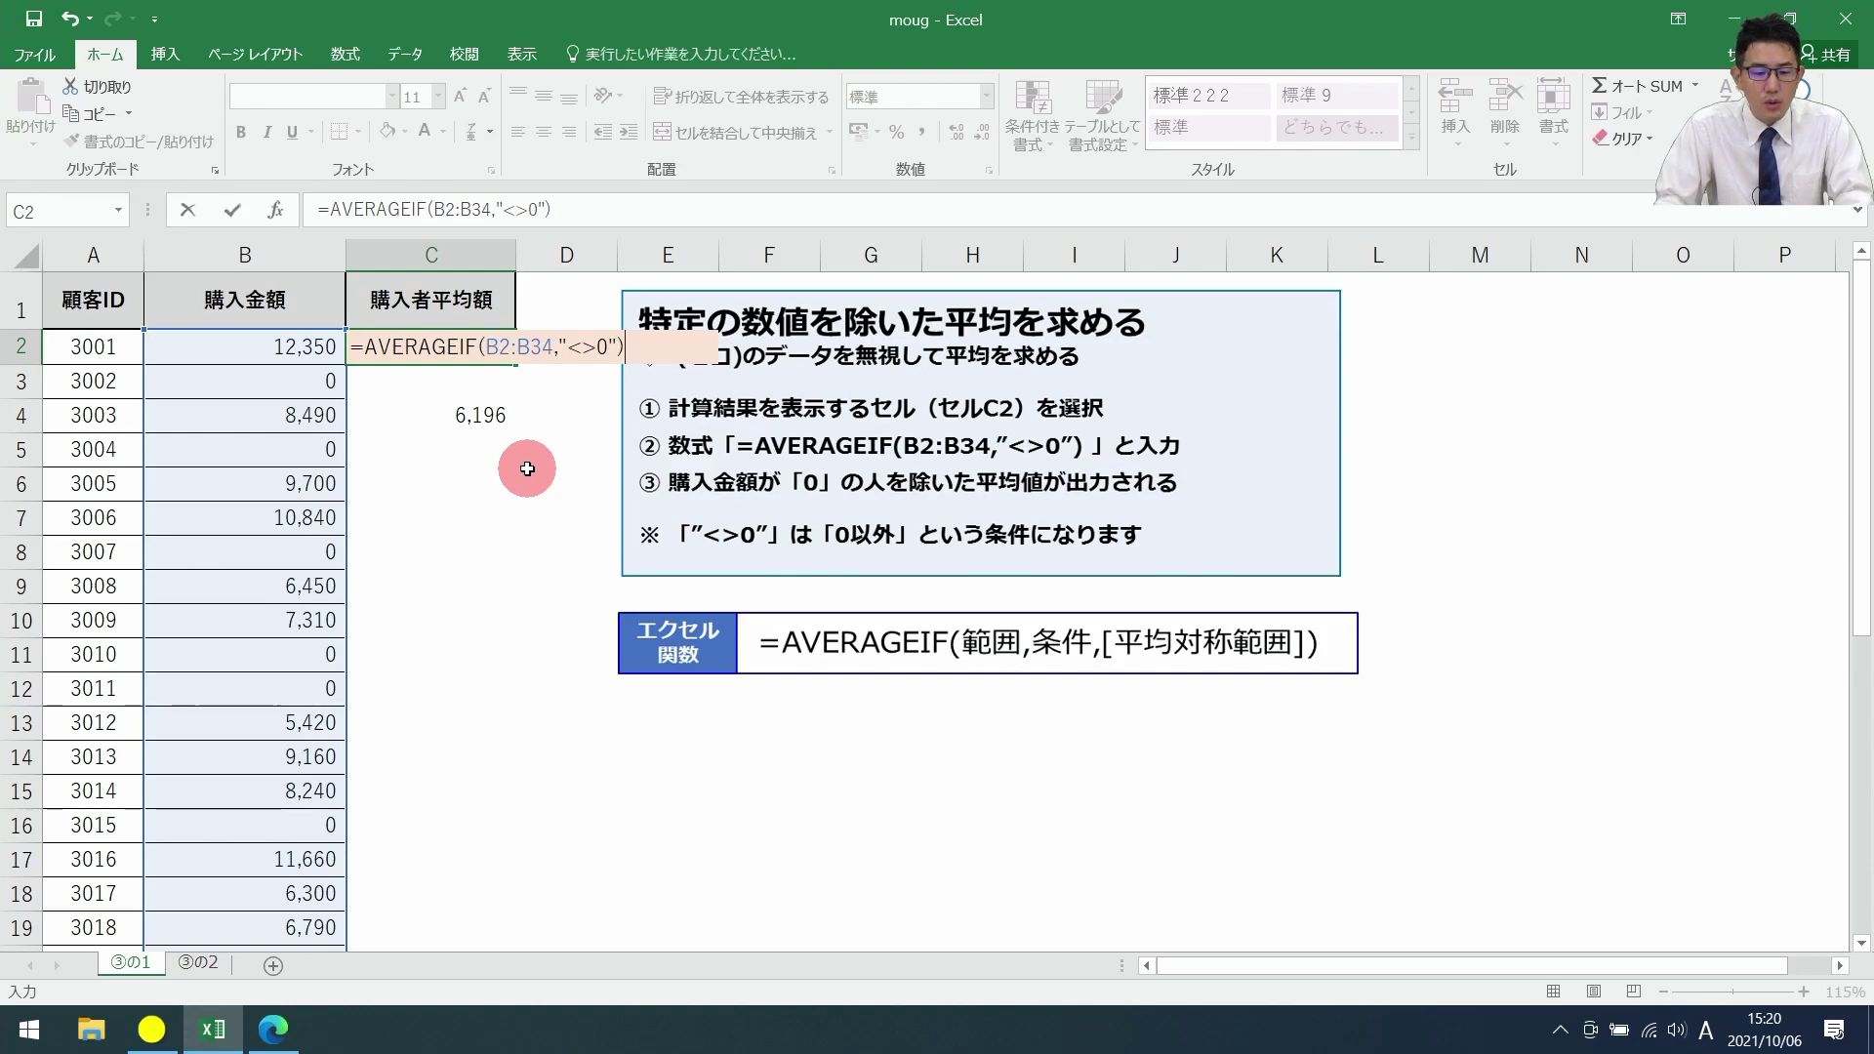
pyautogui.hotkey('ctrl', 'Return')
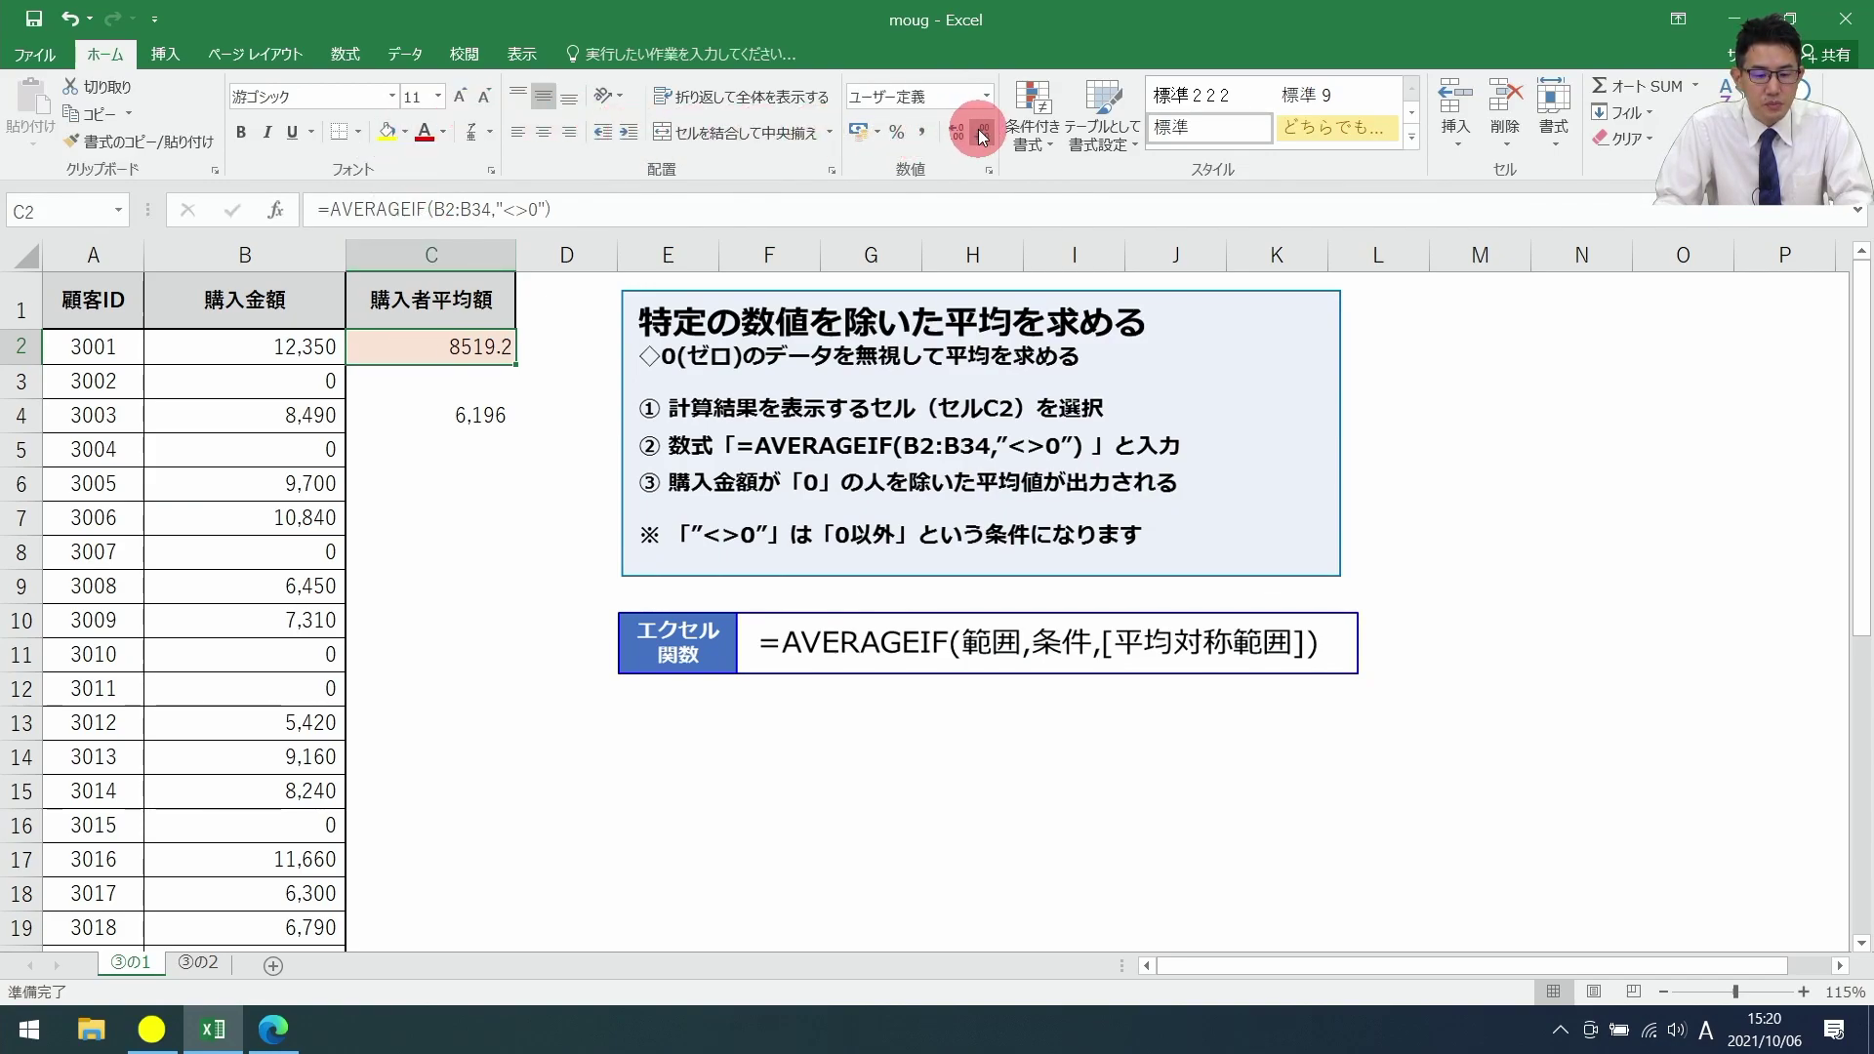
# Step: Show C4's average with one decimal (6,195.8), then switch to sheet ③の2
pyautogui.click(483, 415)
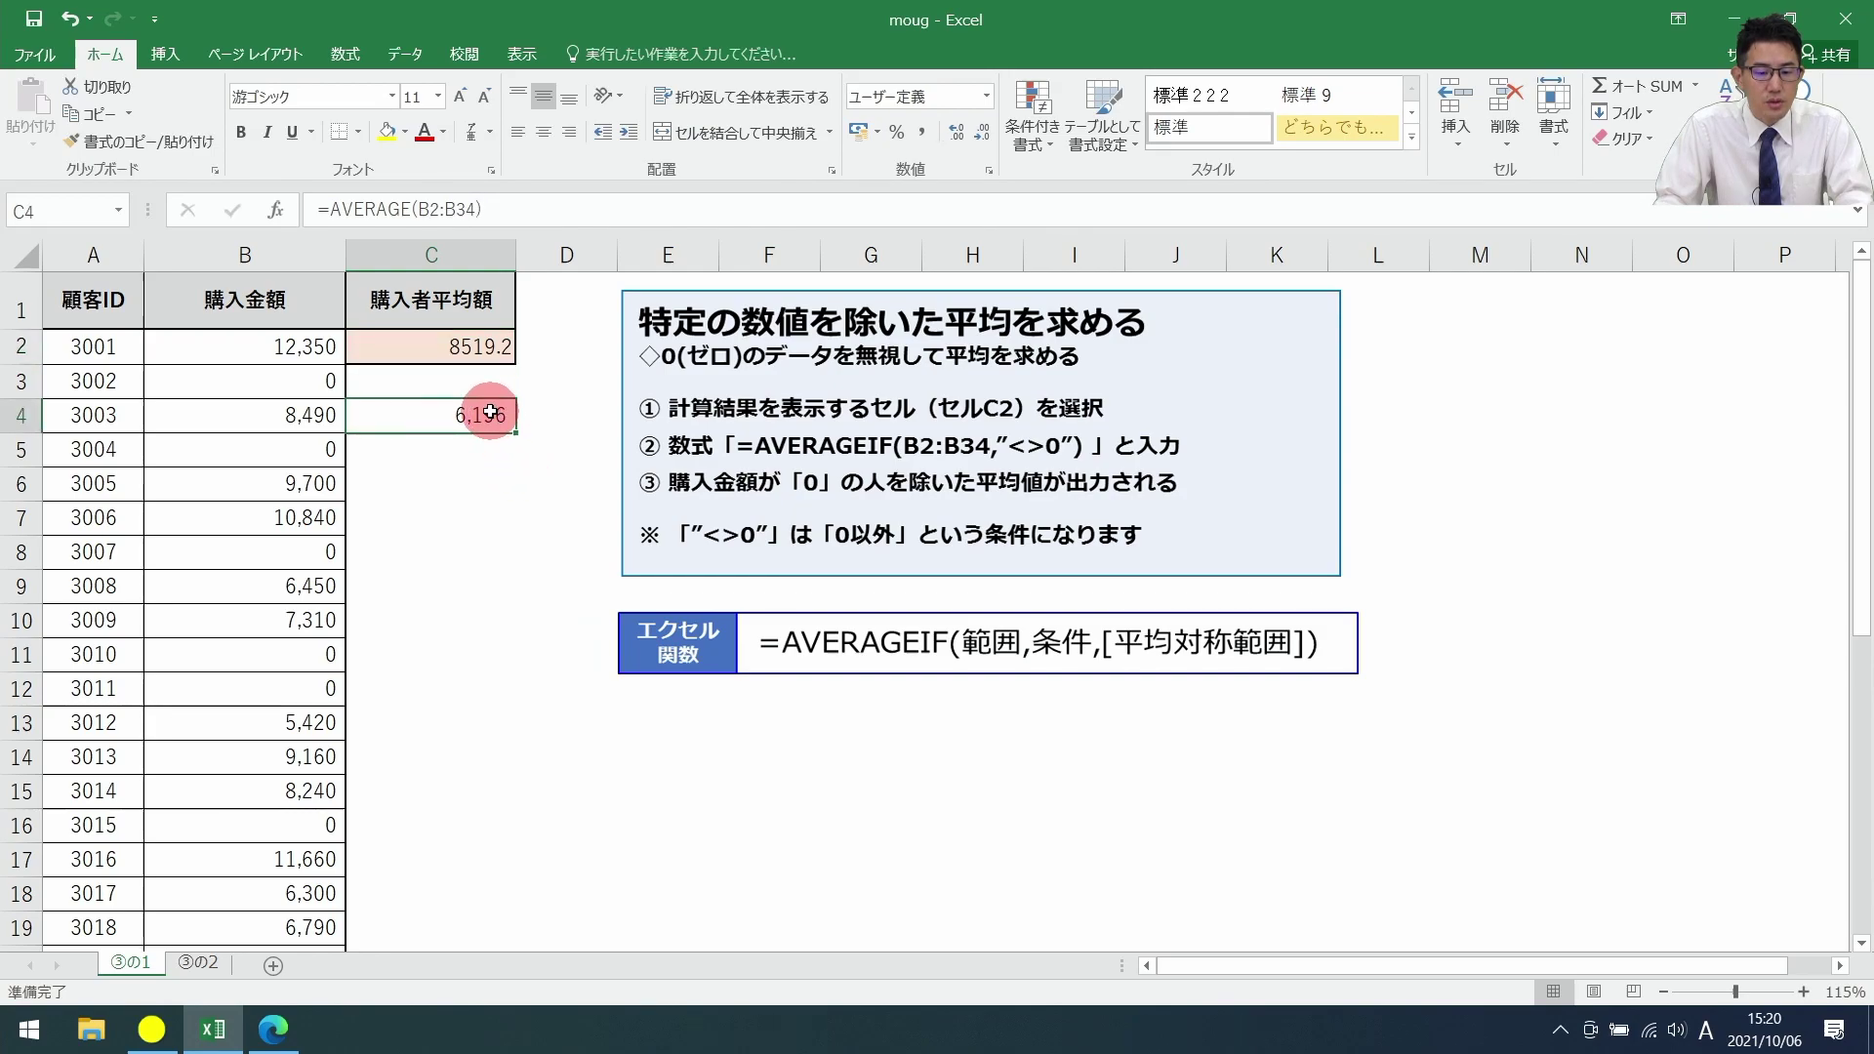
pyautogui.click(957, 131)
pyautogui.click(500, 505)
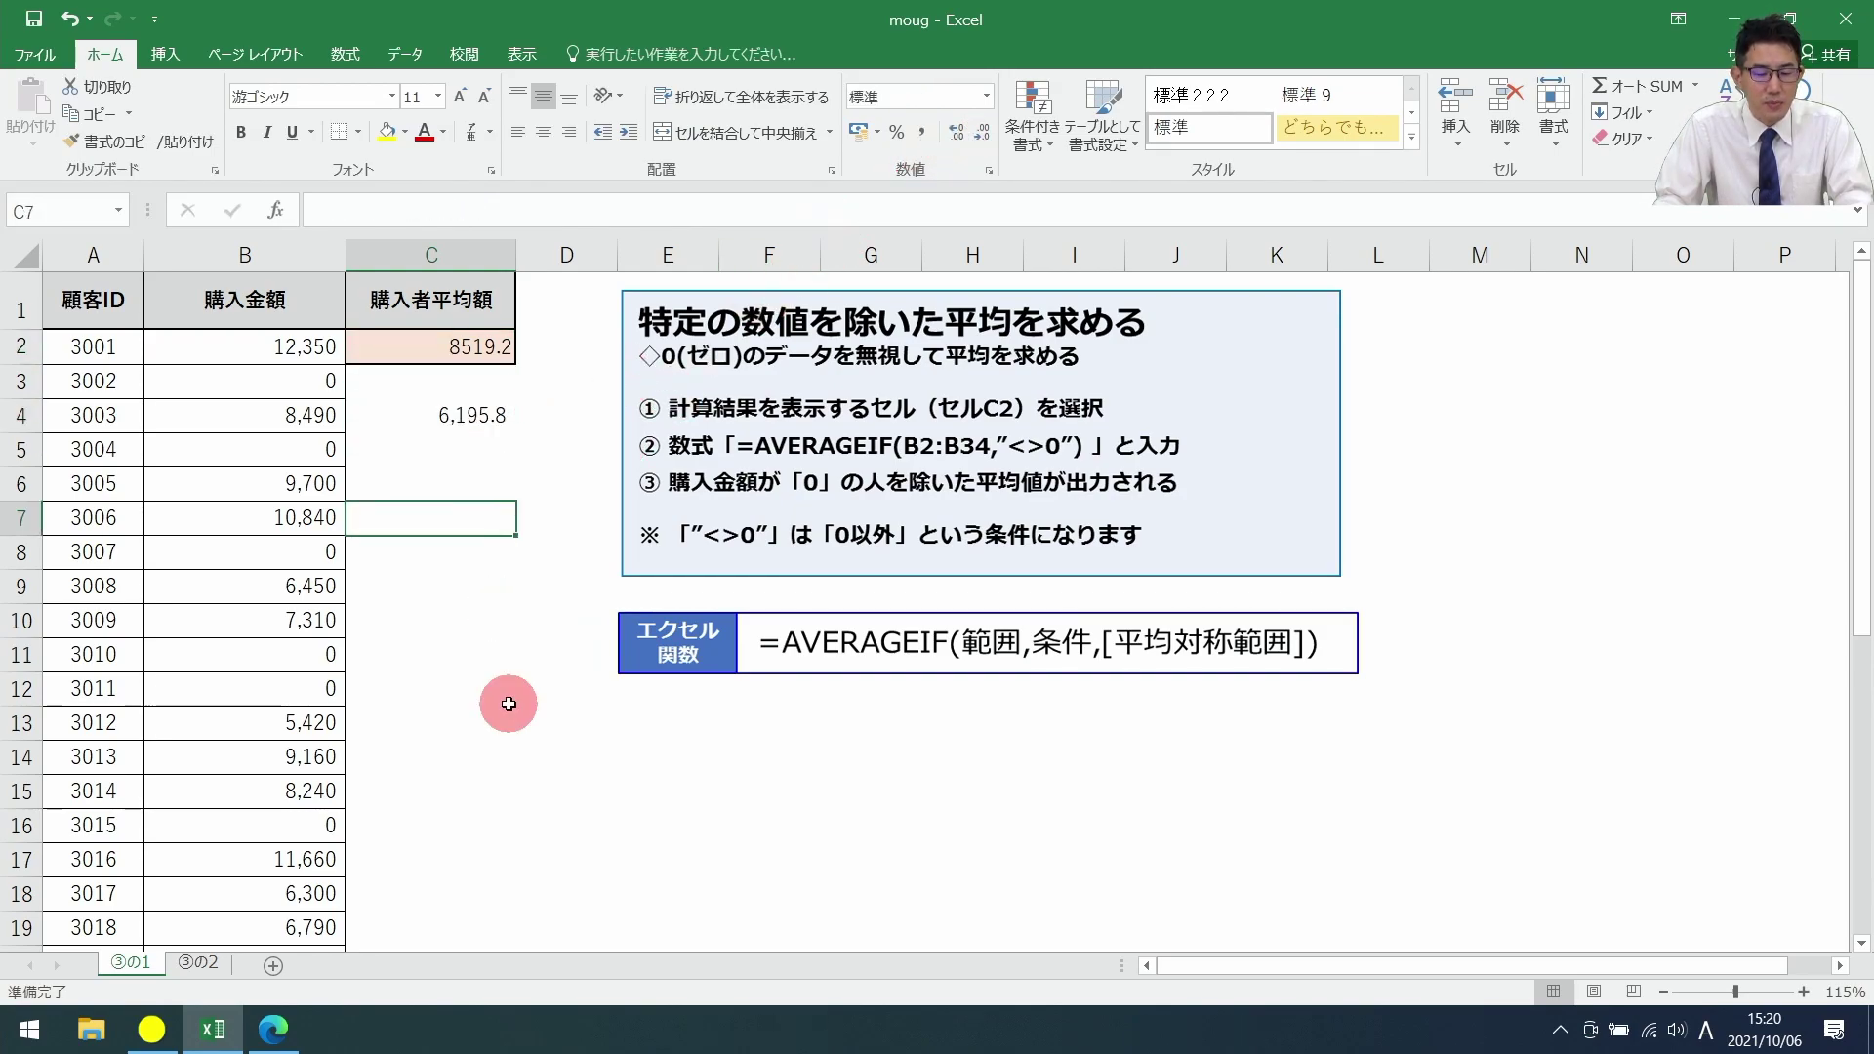
pyautogui.click(456, 417)
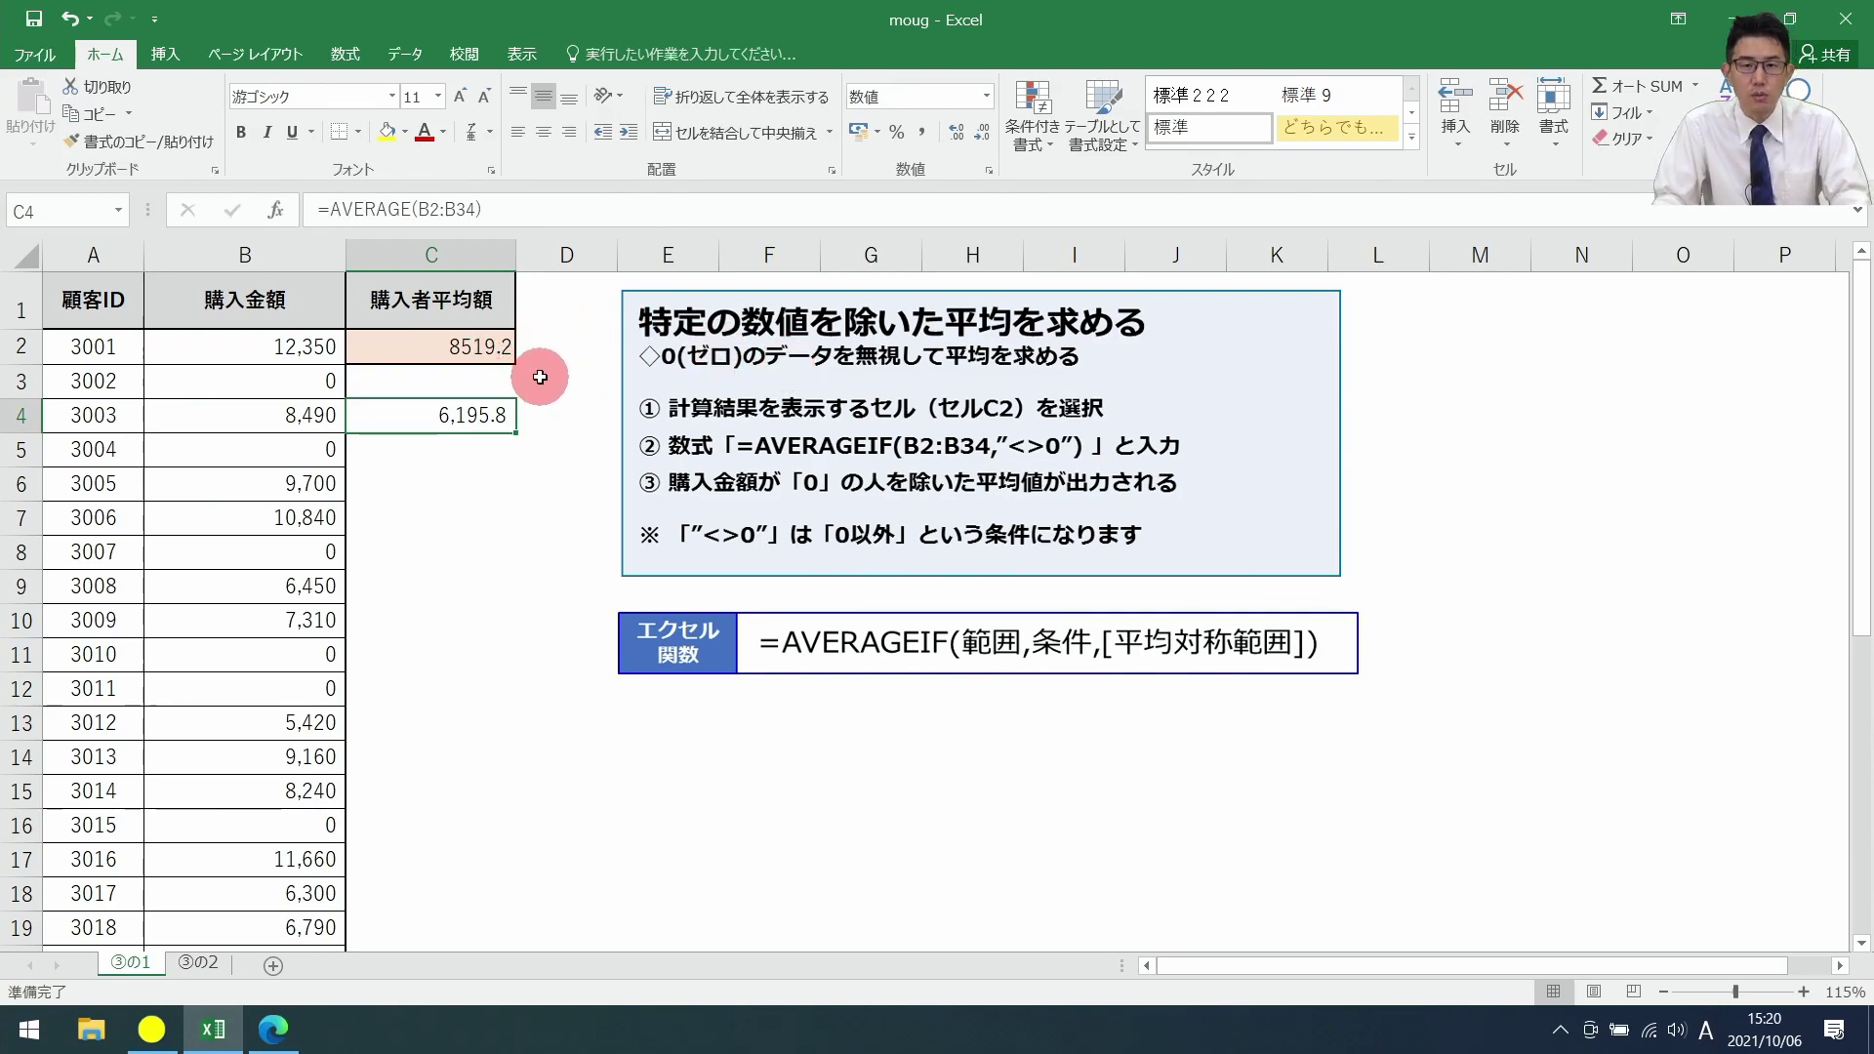
pyautogui.hotkey('ctrl', 'pagedown')
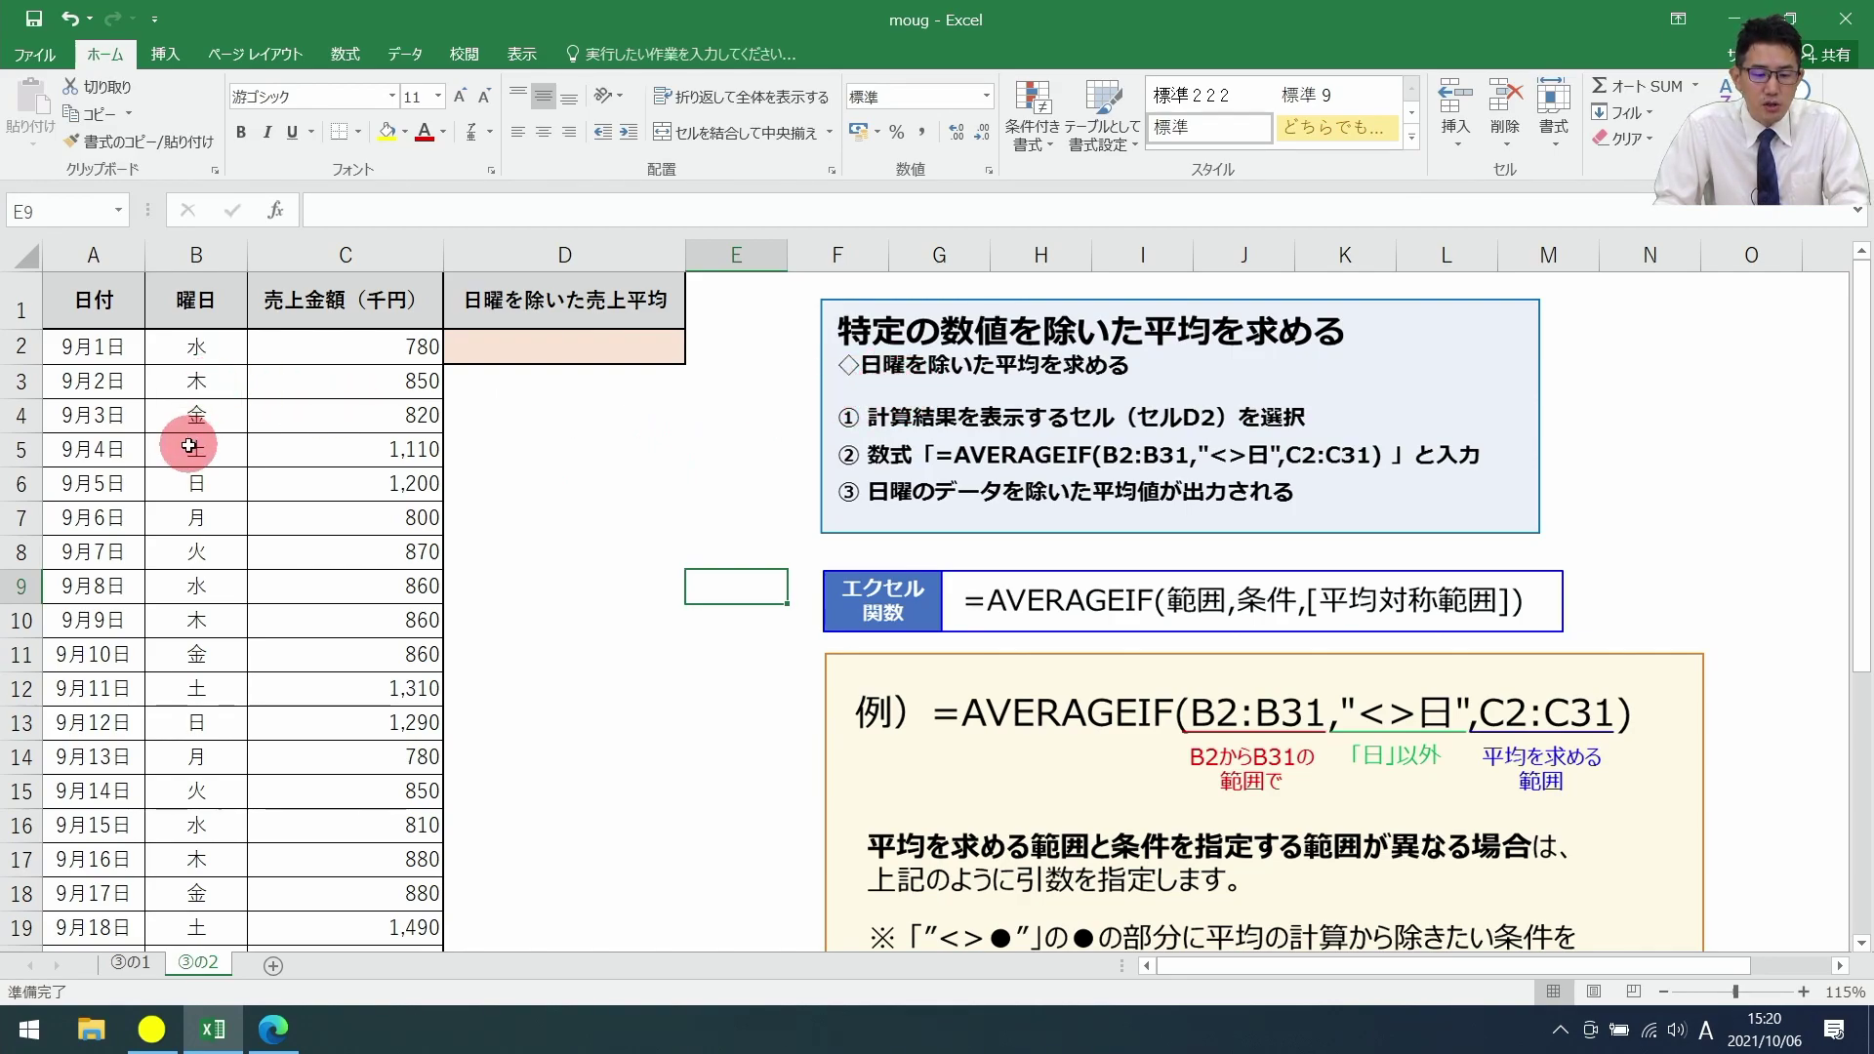
pyautogui.moveTo(173, 483); pyautogui.dragTo(314, 485)
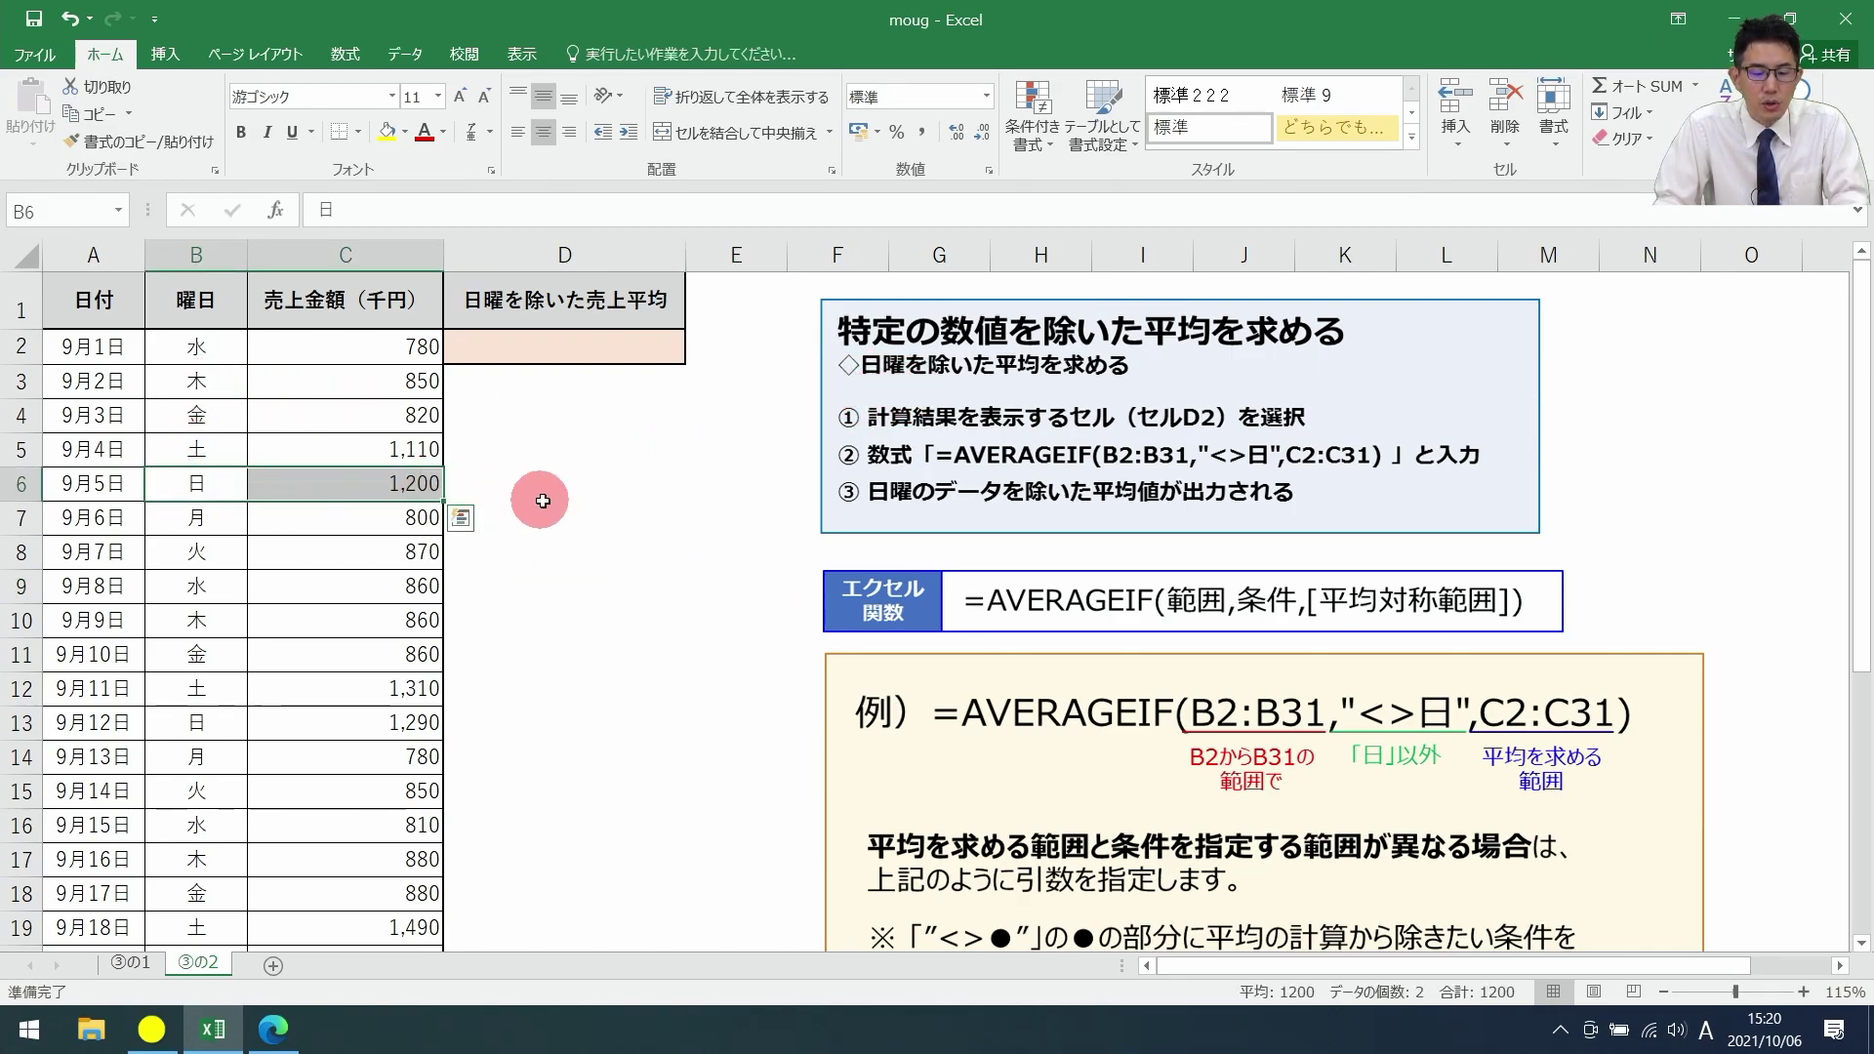
pyautogui.click(589, 350)
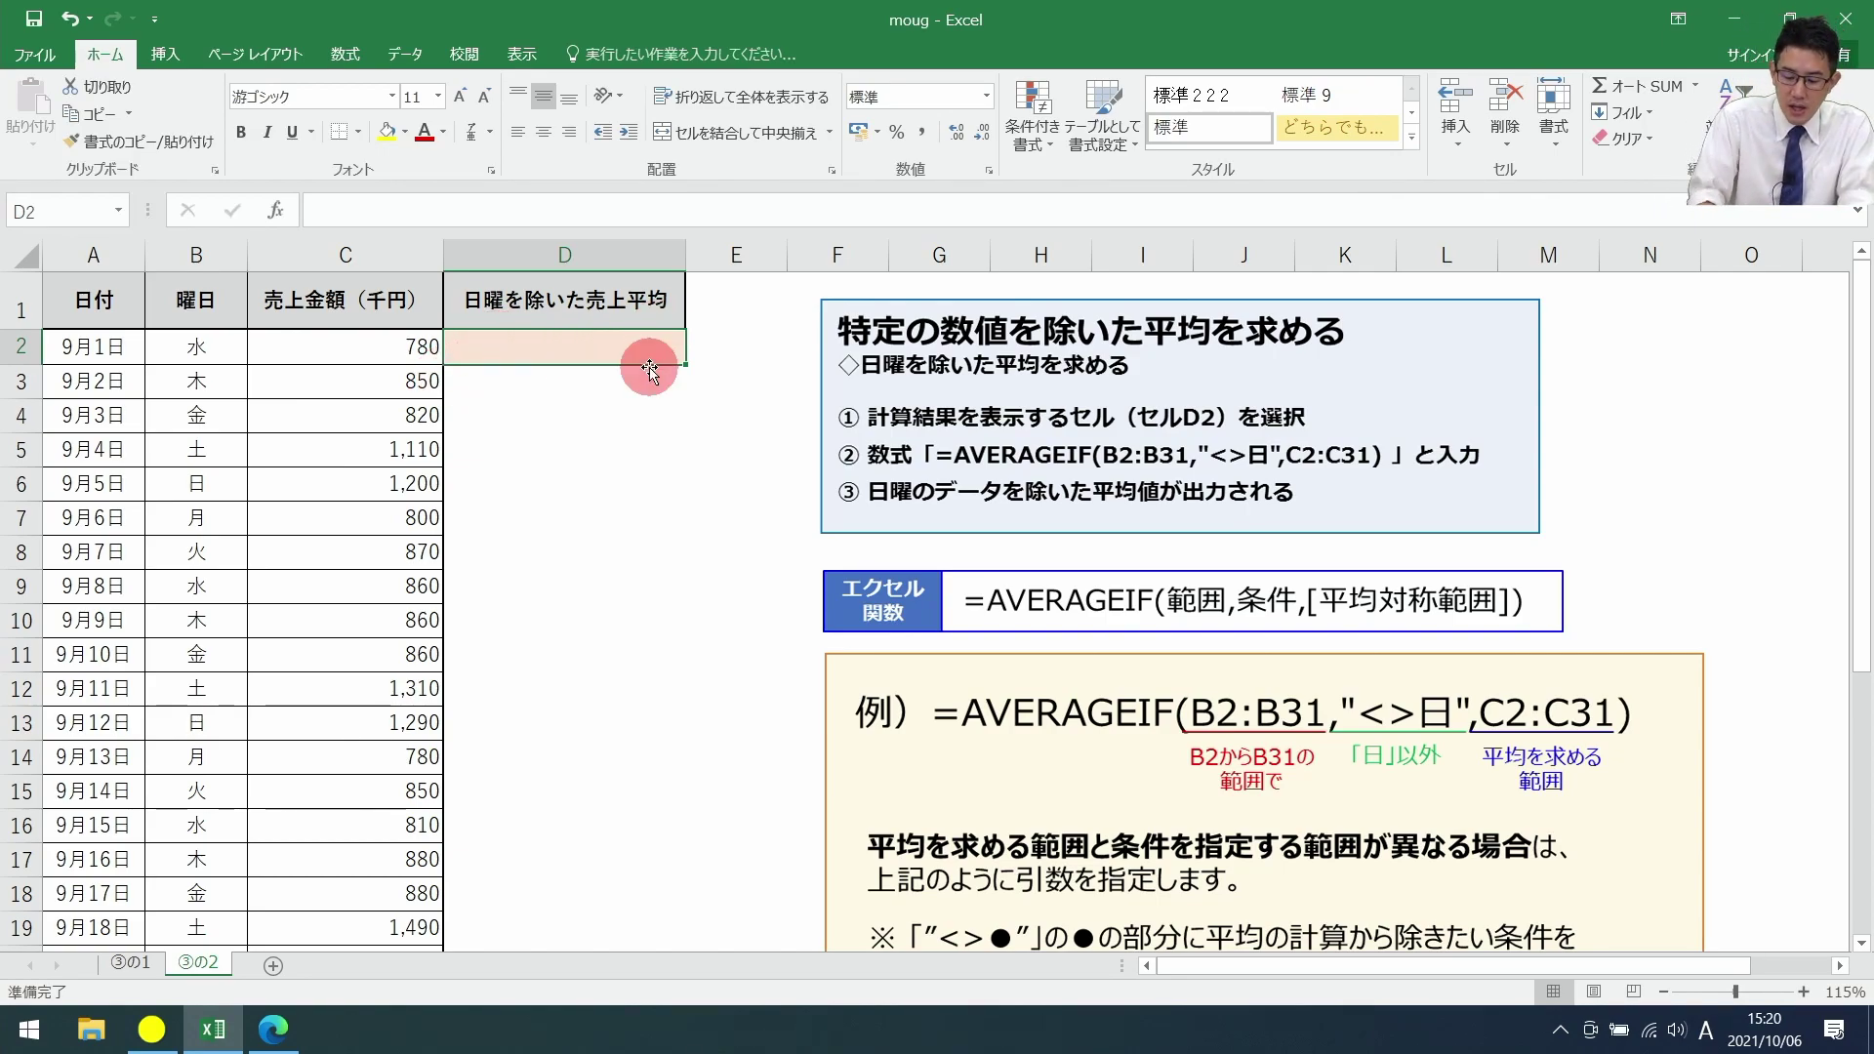
# Step: Start =AVERAGEIF( in D2 with weekday cells B2:B31 as the condition range
pyautogui.write('=ave')
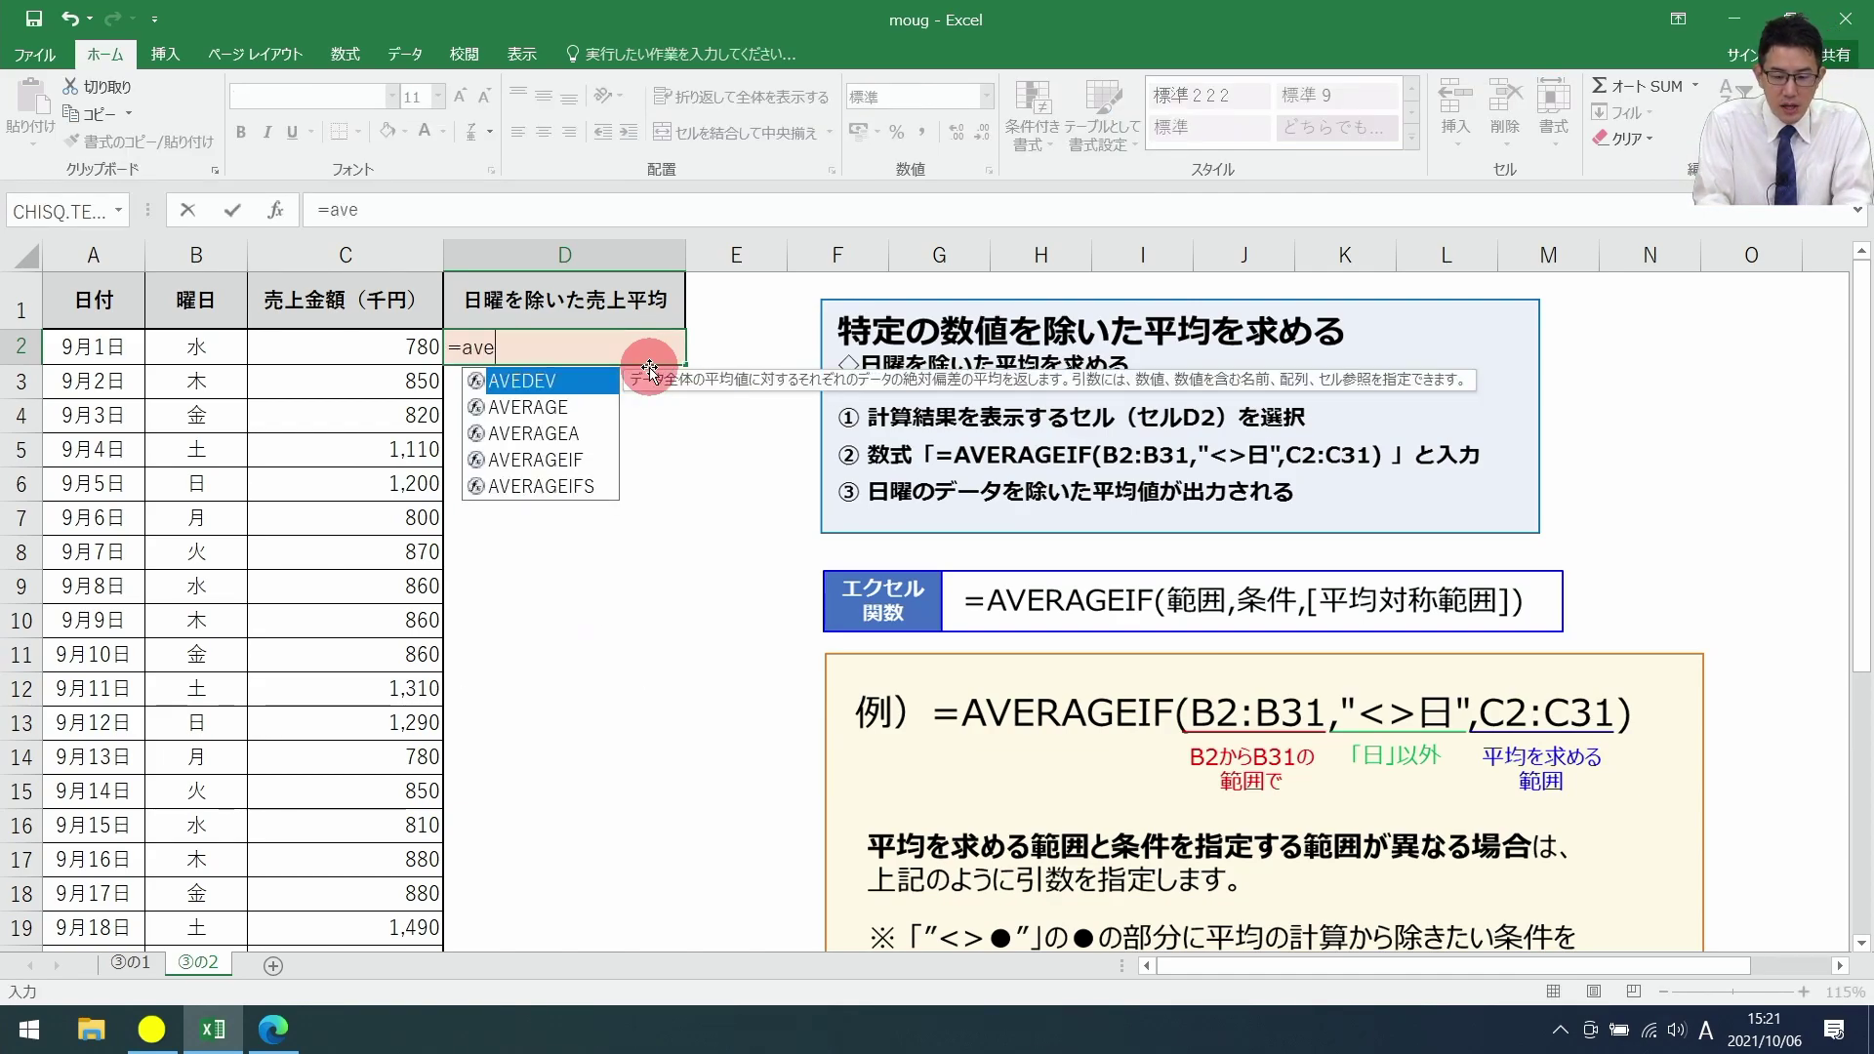
pyautogui.write('ra')
pyautogui.press('Tab')
pyautogui.press('BackSpace')
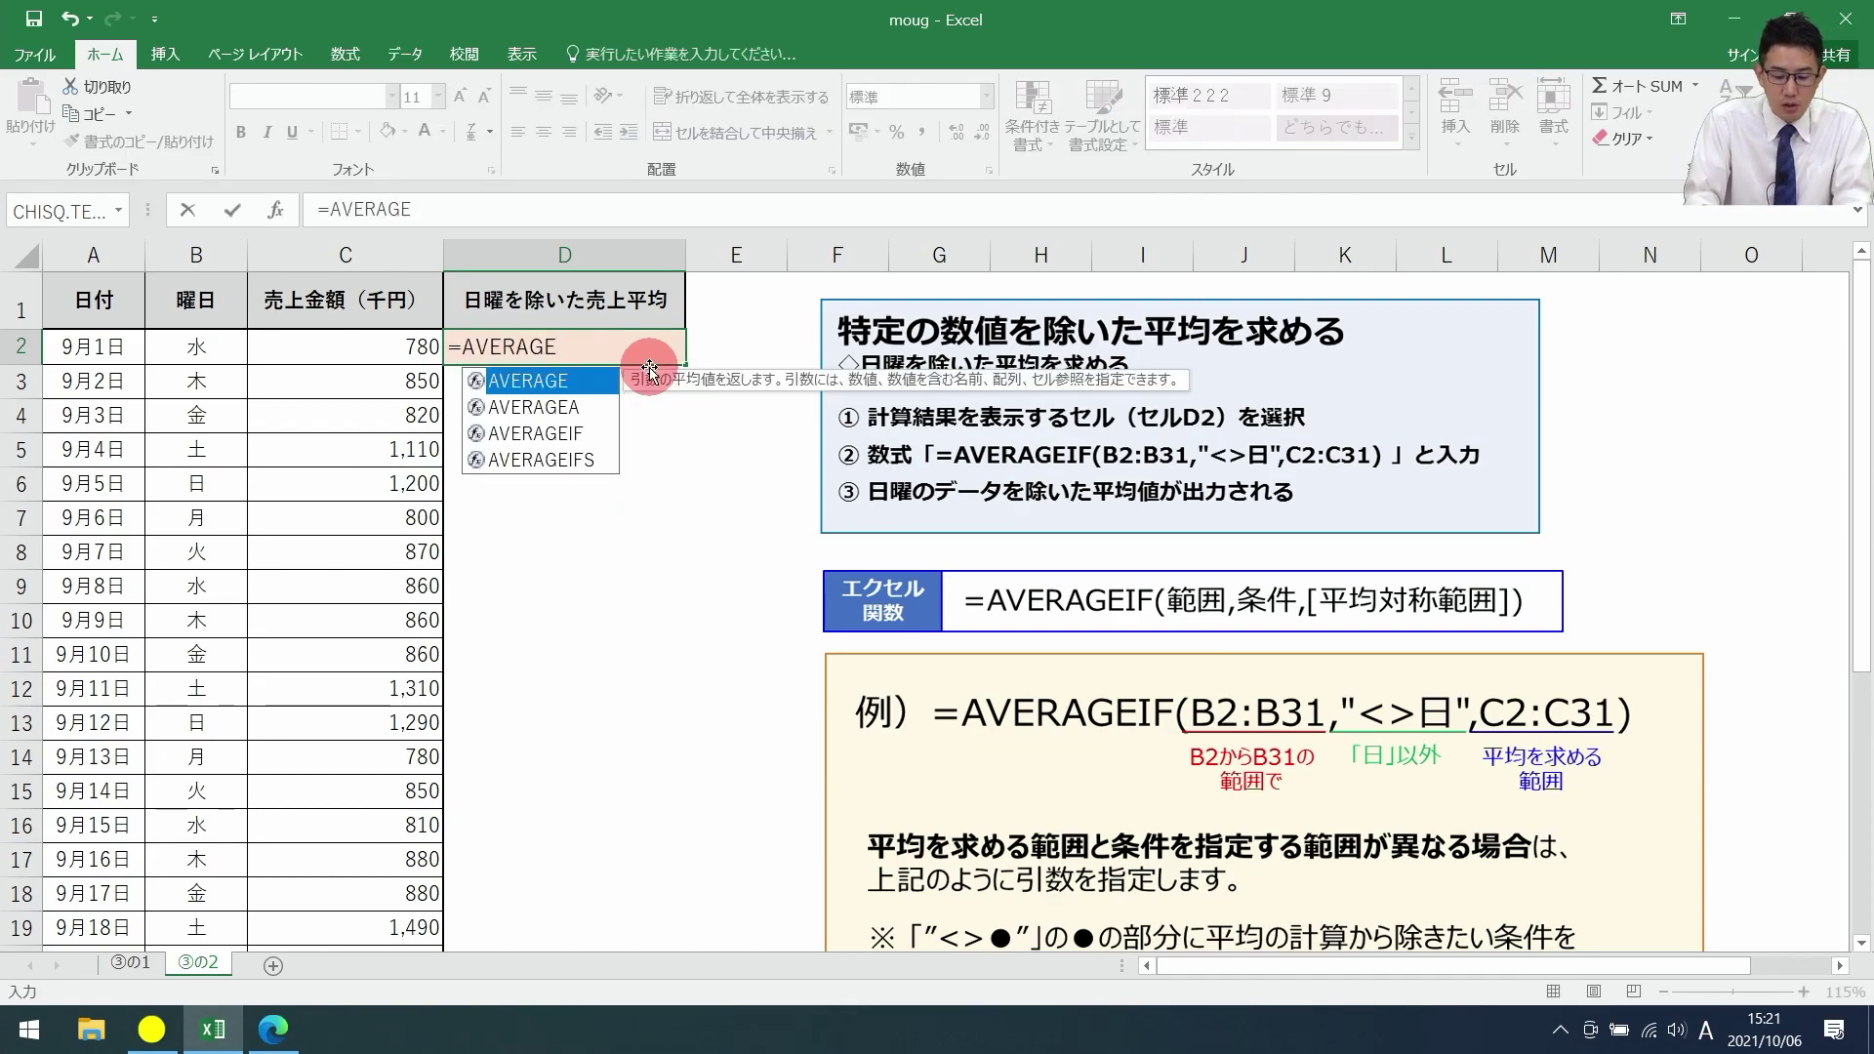
pyautogui.write('if')
pyautogui.press('Tab')
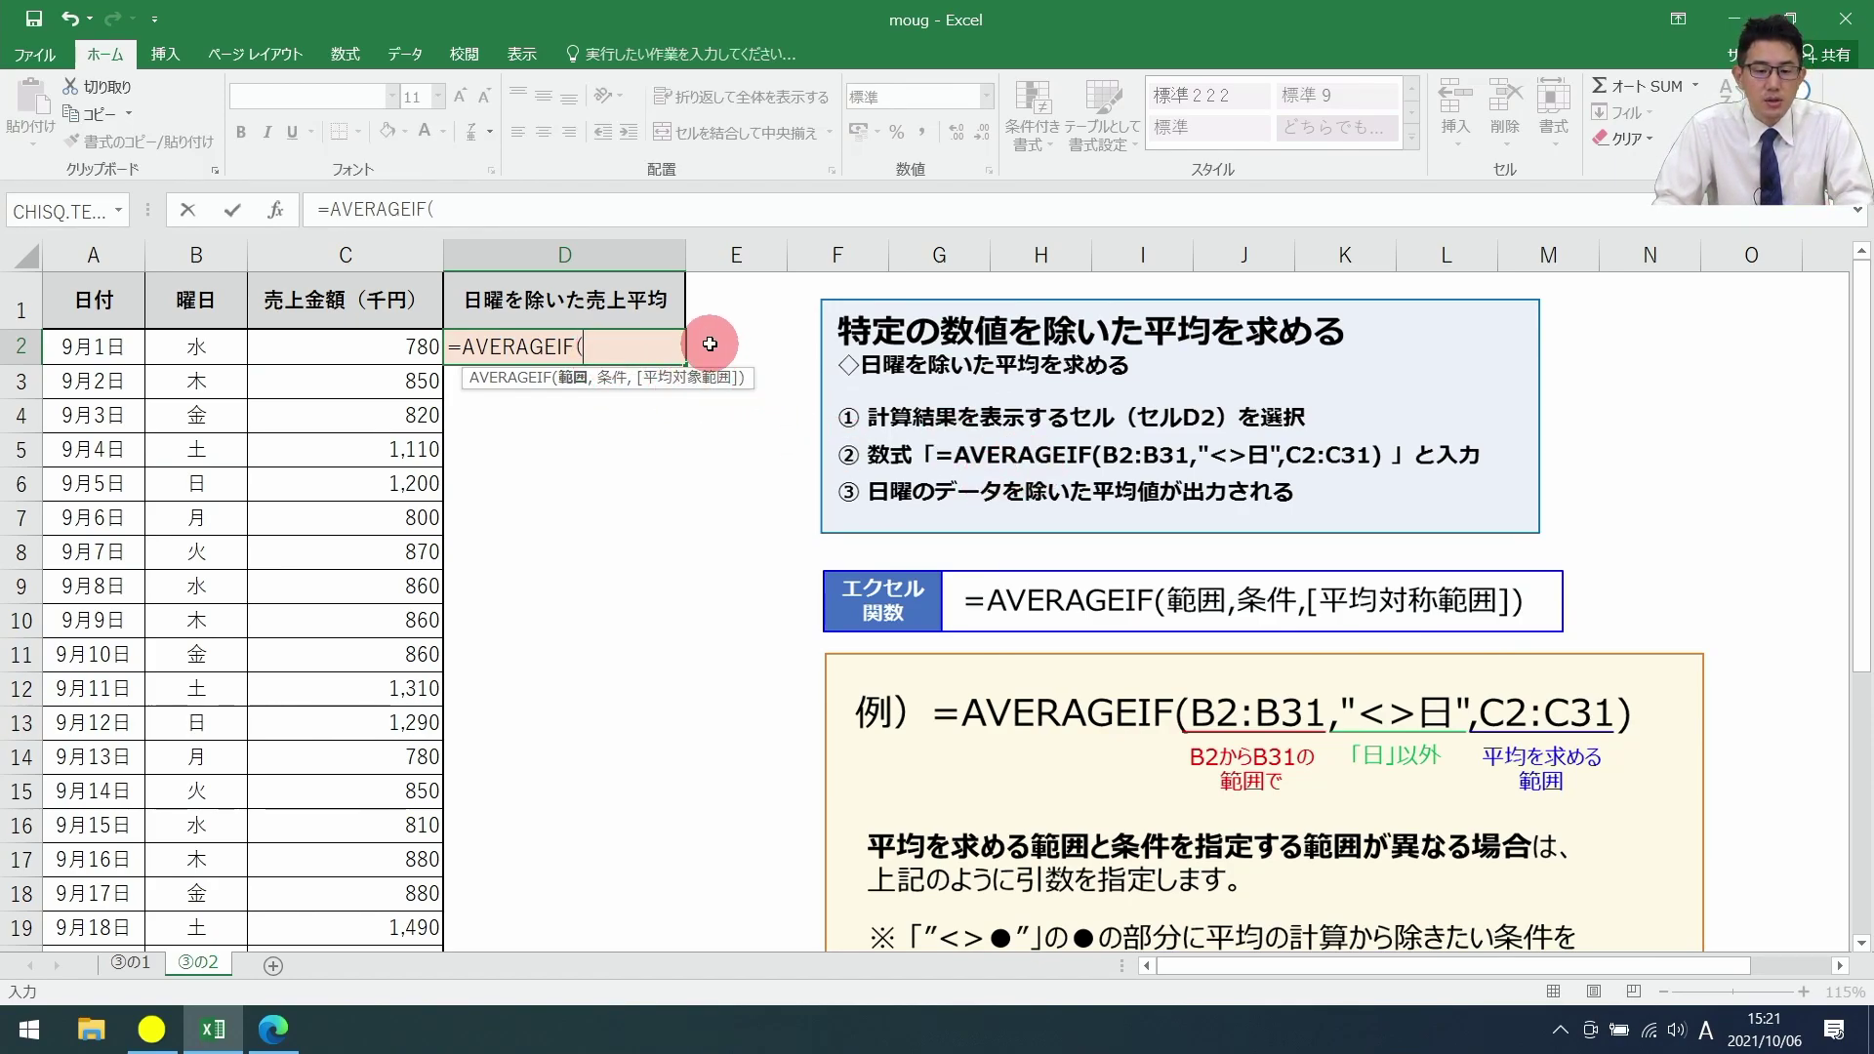
pyautogui.click(192, 350)
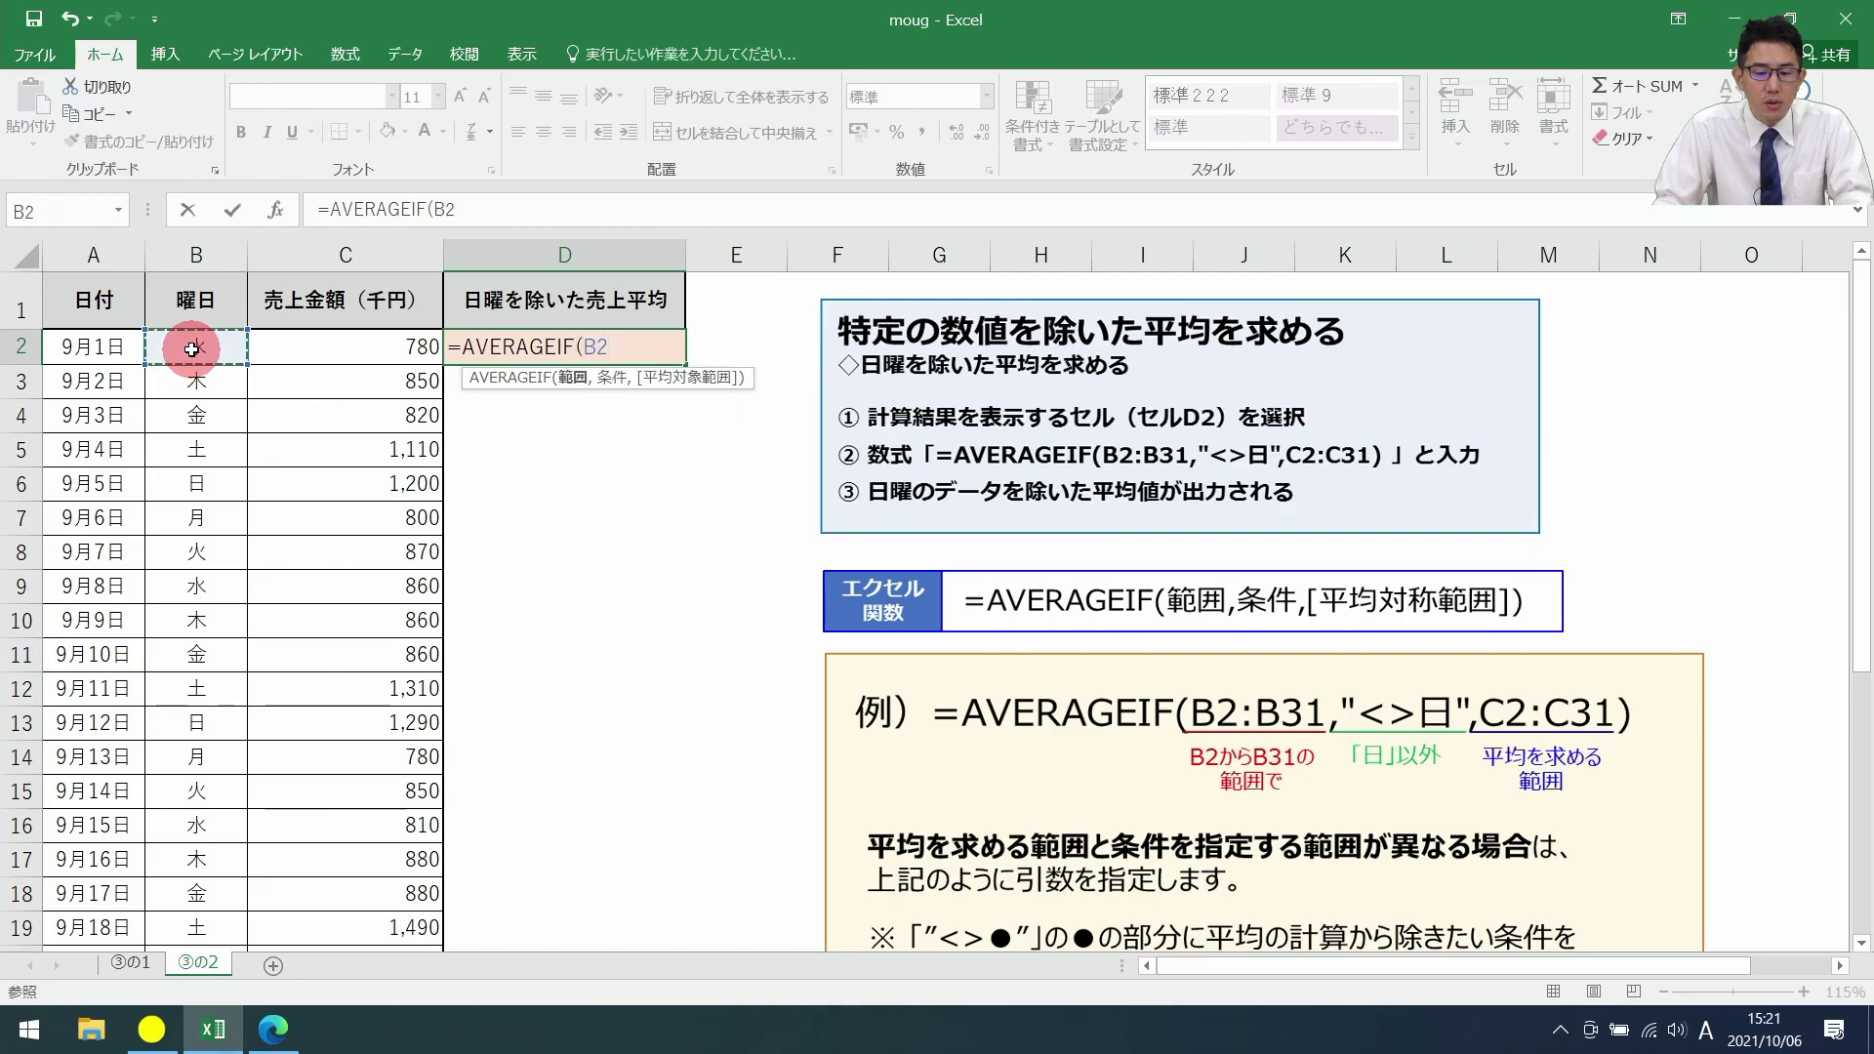
pyautogui.moveTo(193, 349); pyautogui.dragTo(173, 1004)
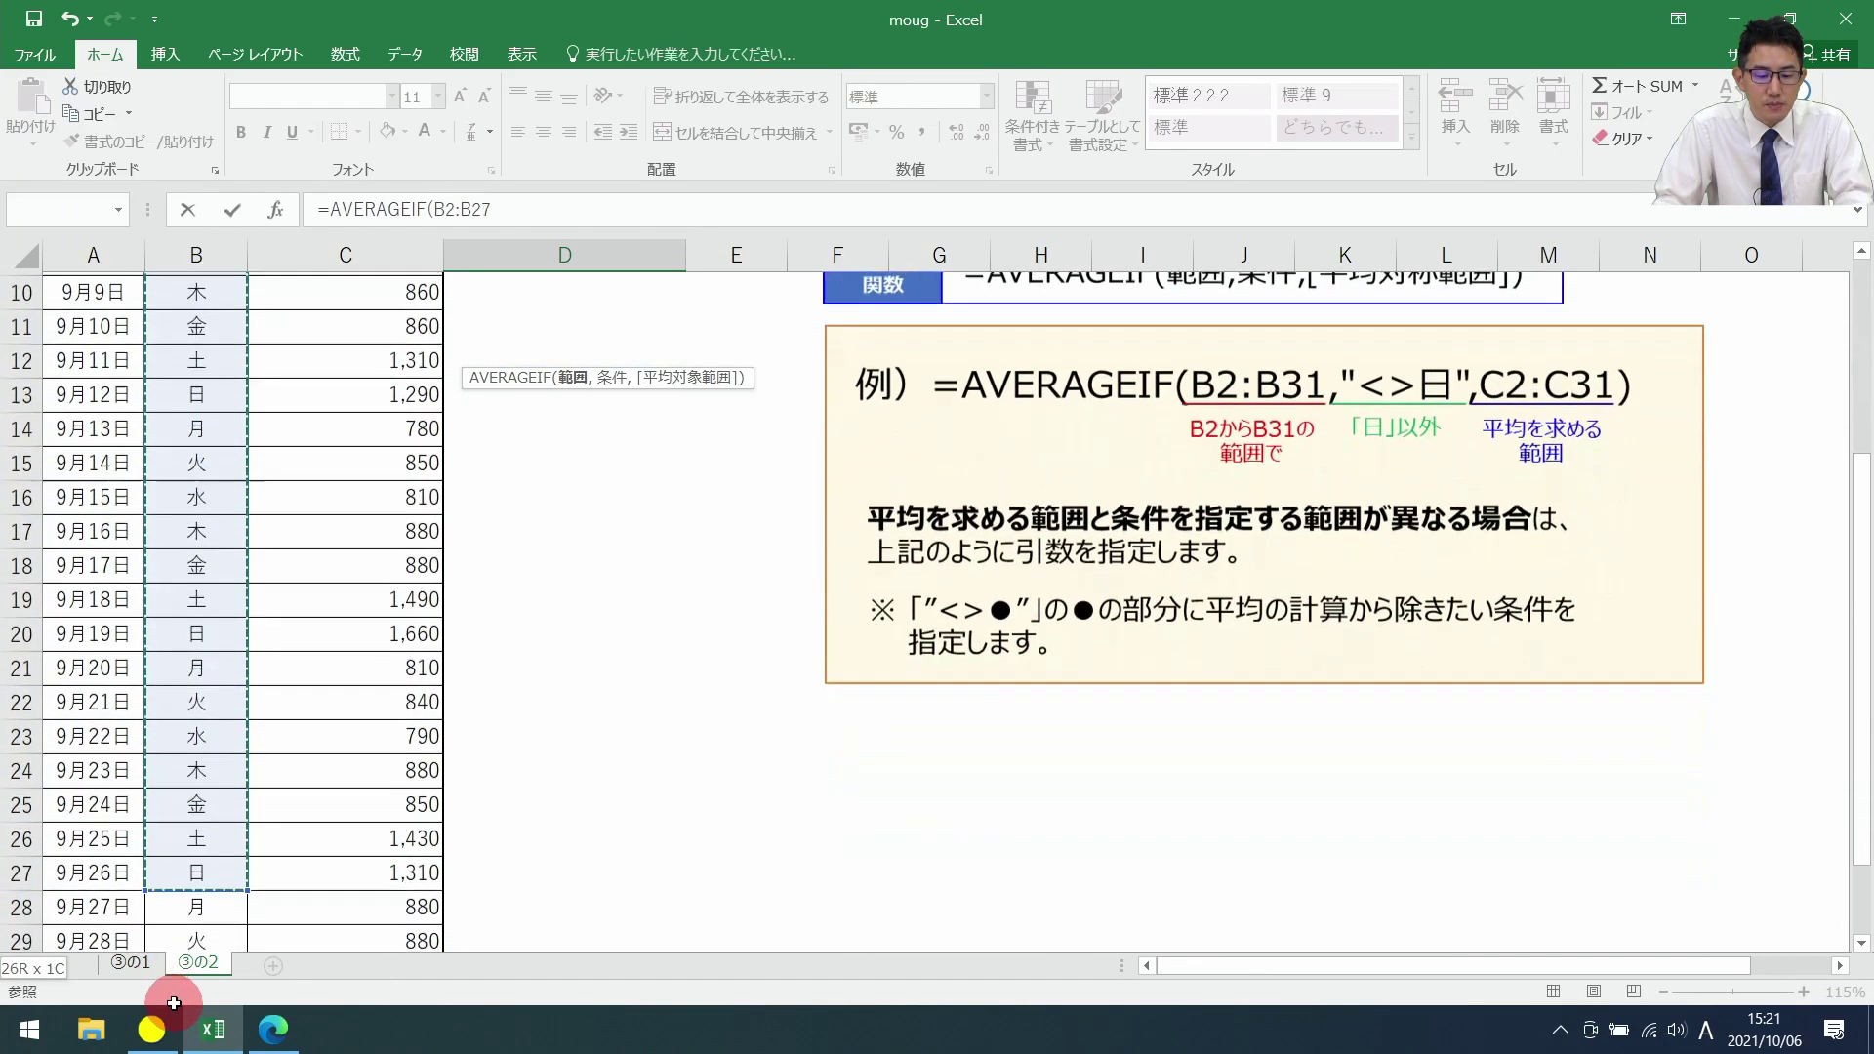
pyautogui.moveTo(173, 1003); pyautogui.dragTo(187, 874)
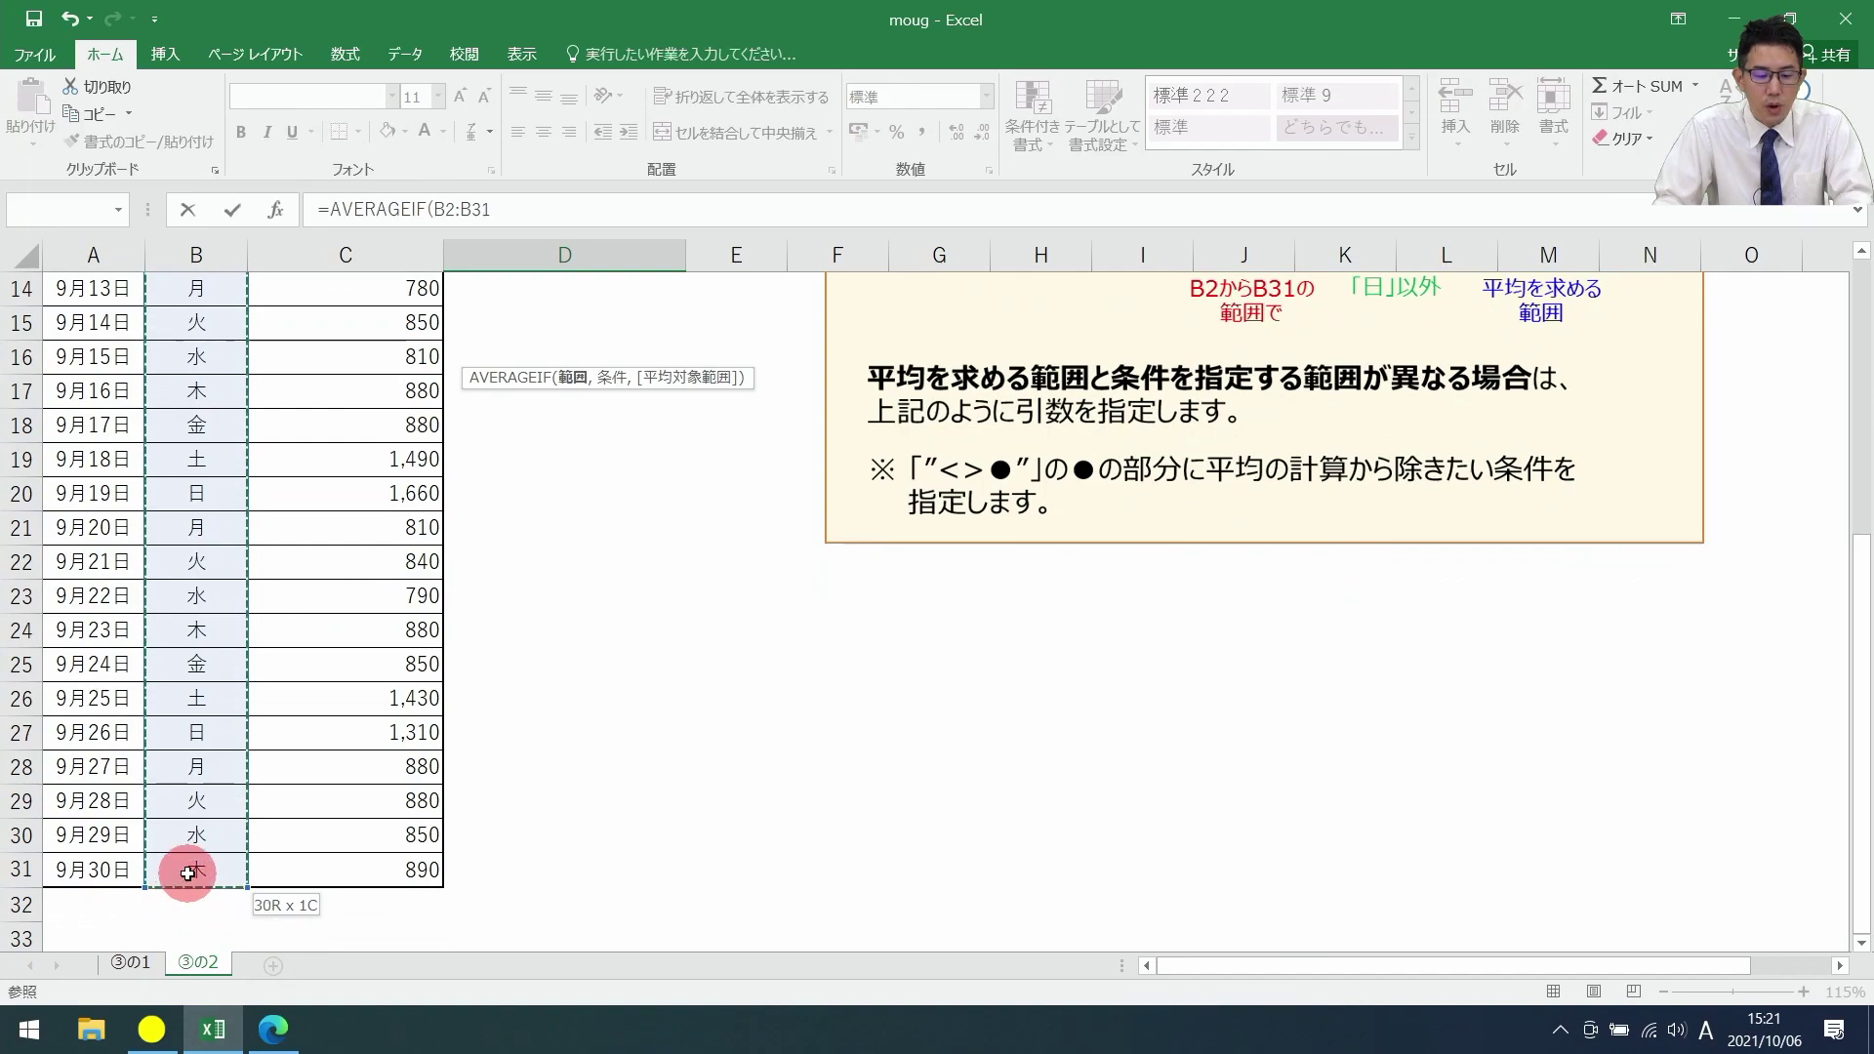
pyautogui.scroll(5, 762, 612)
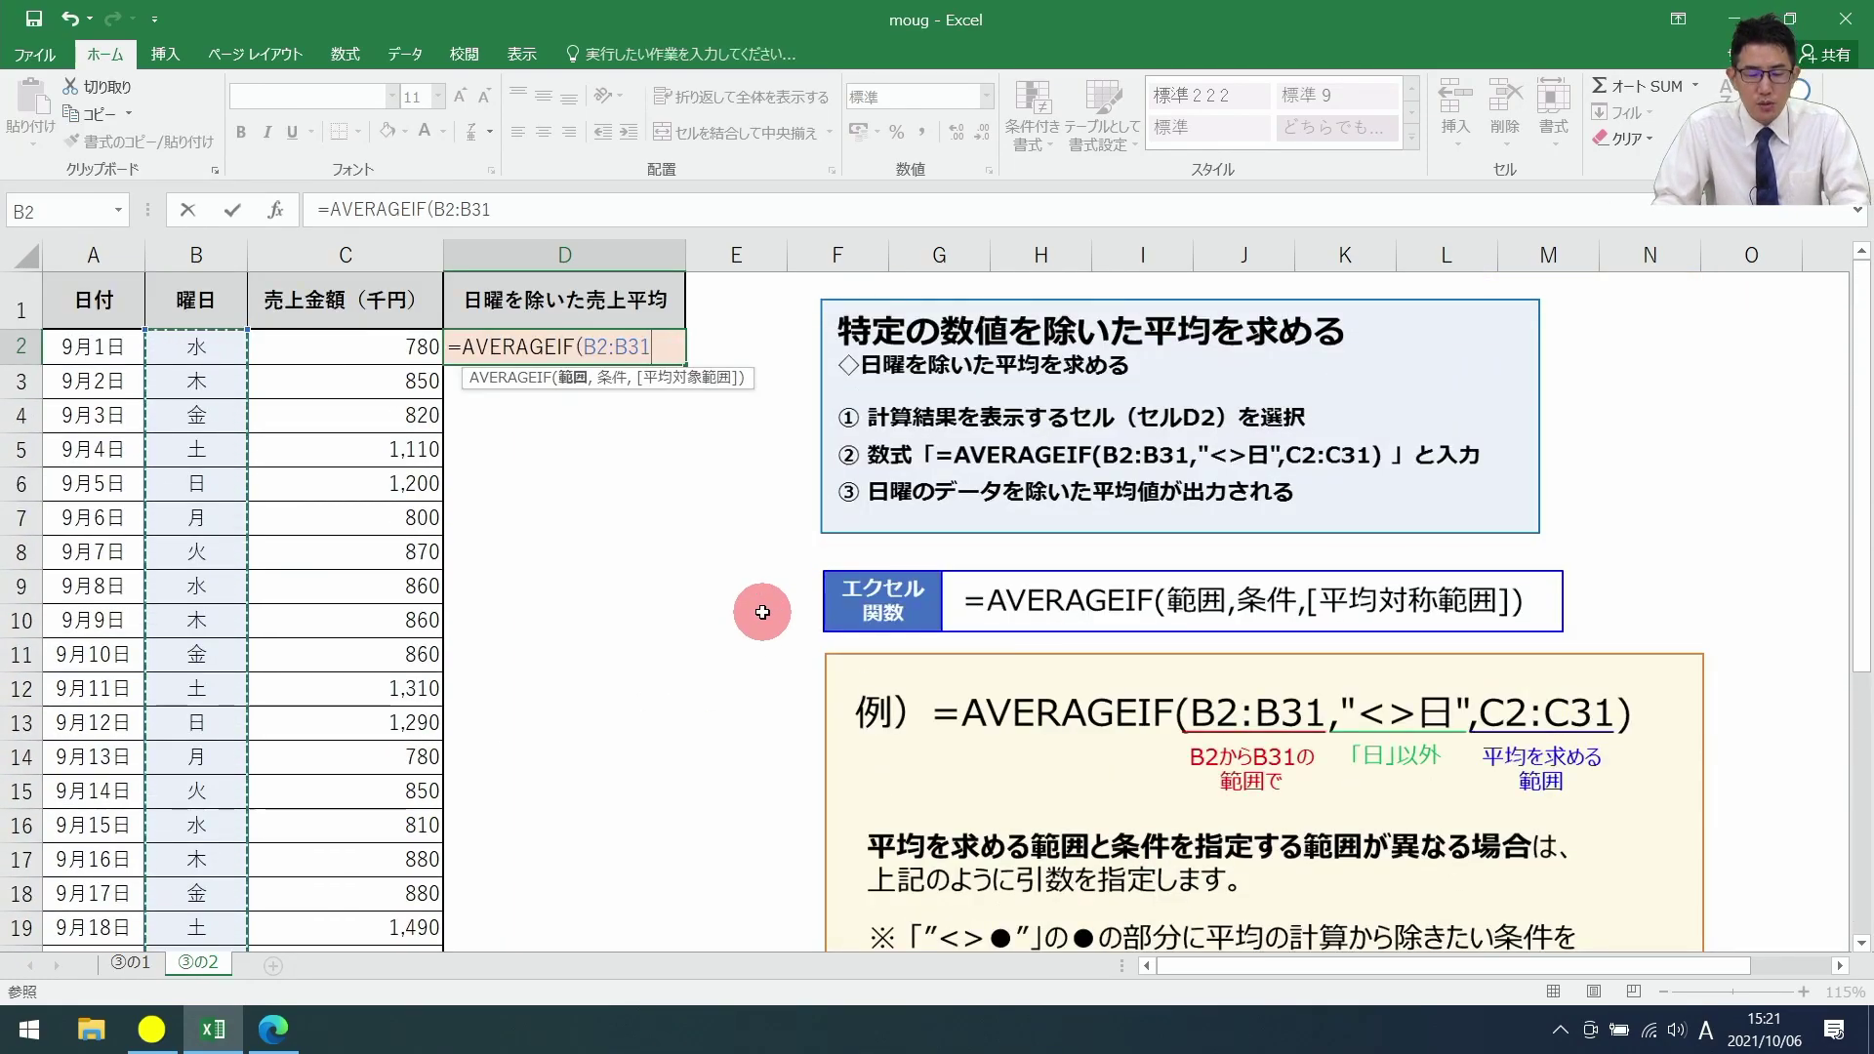
# Step: Finish D2 as =AVERAGEIF(B2:B31,"<>日",C2:C31), averaging sales without Sundays (919.6153846)
pyautogui.write(',"<>')
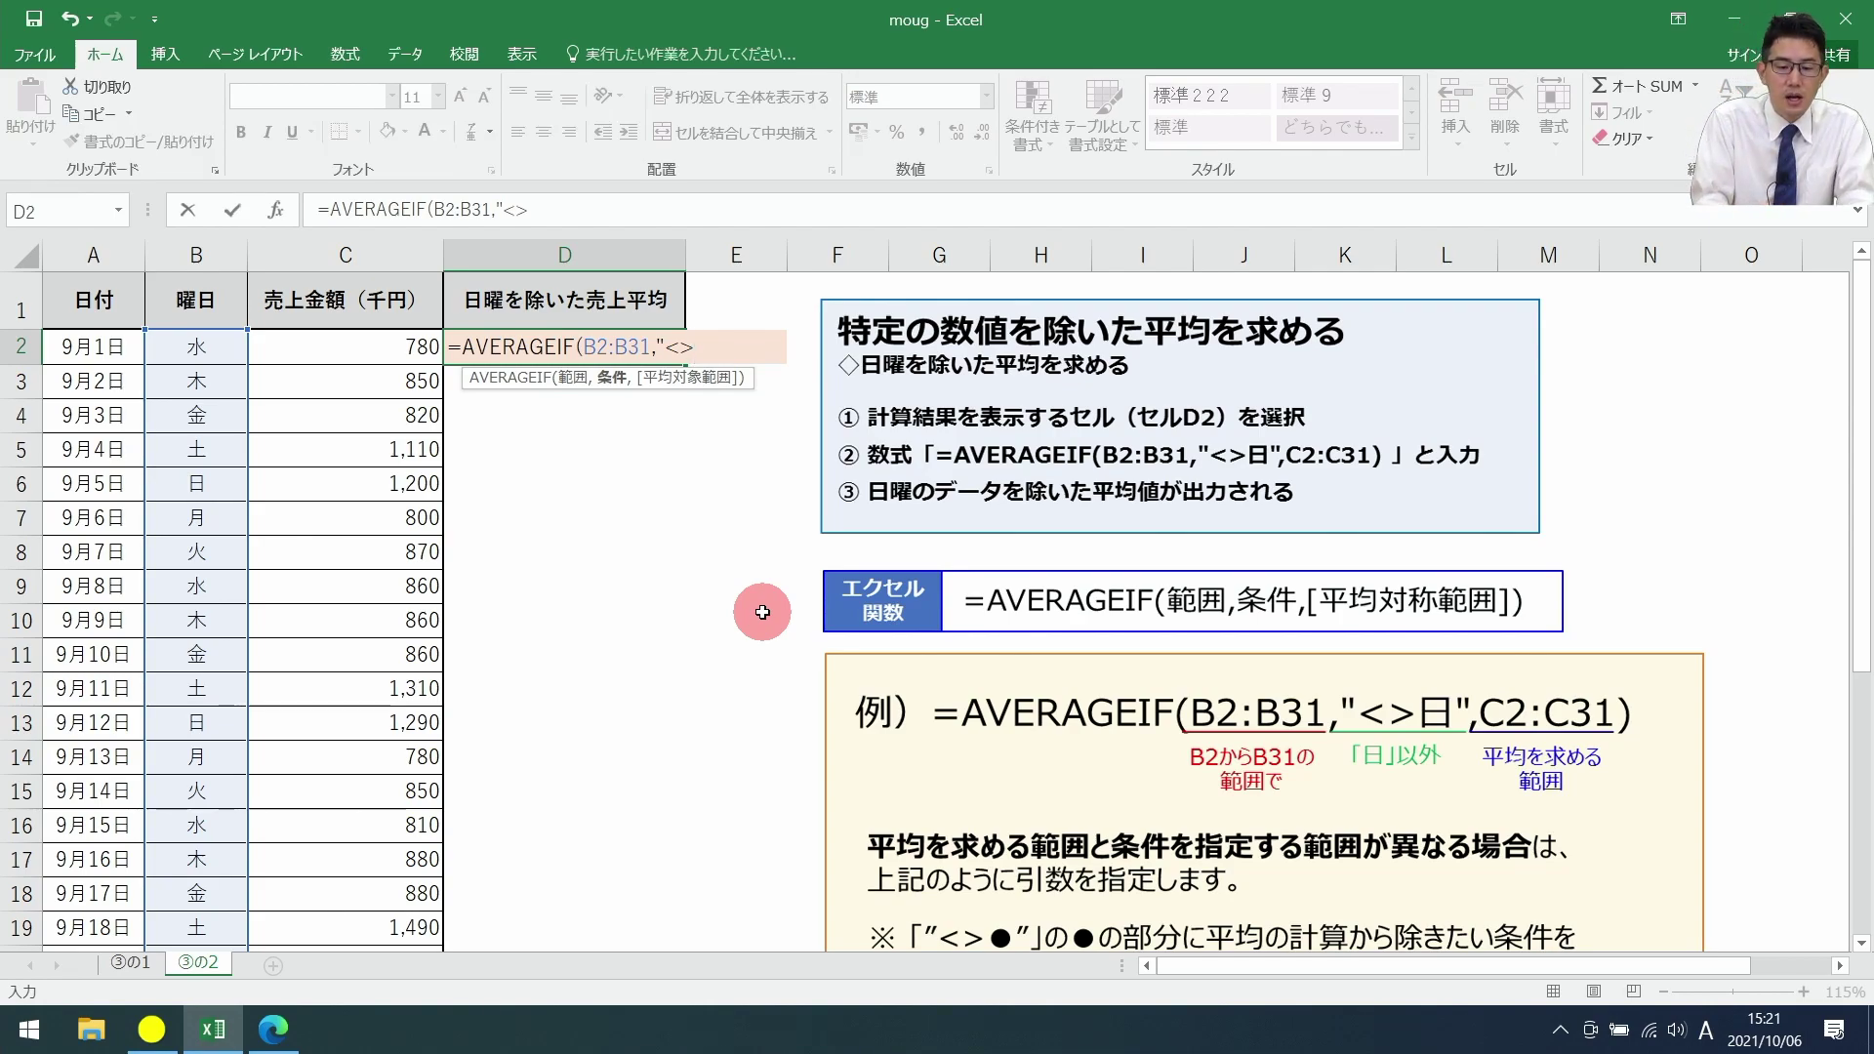
pyautogui.write('日')
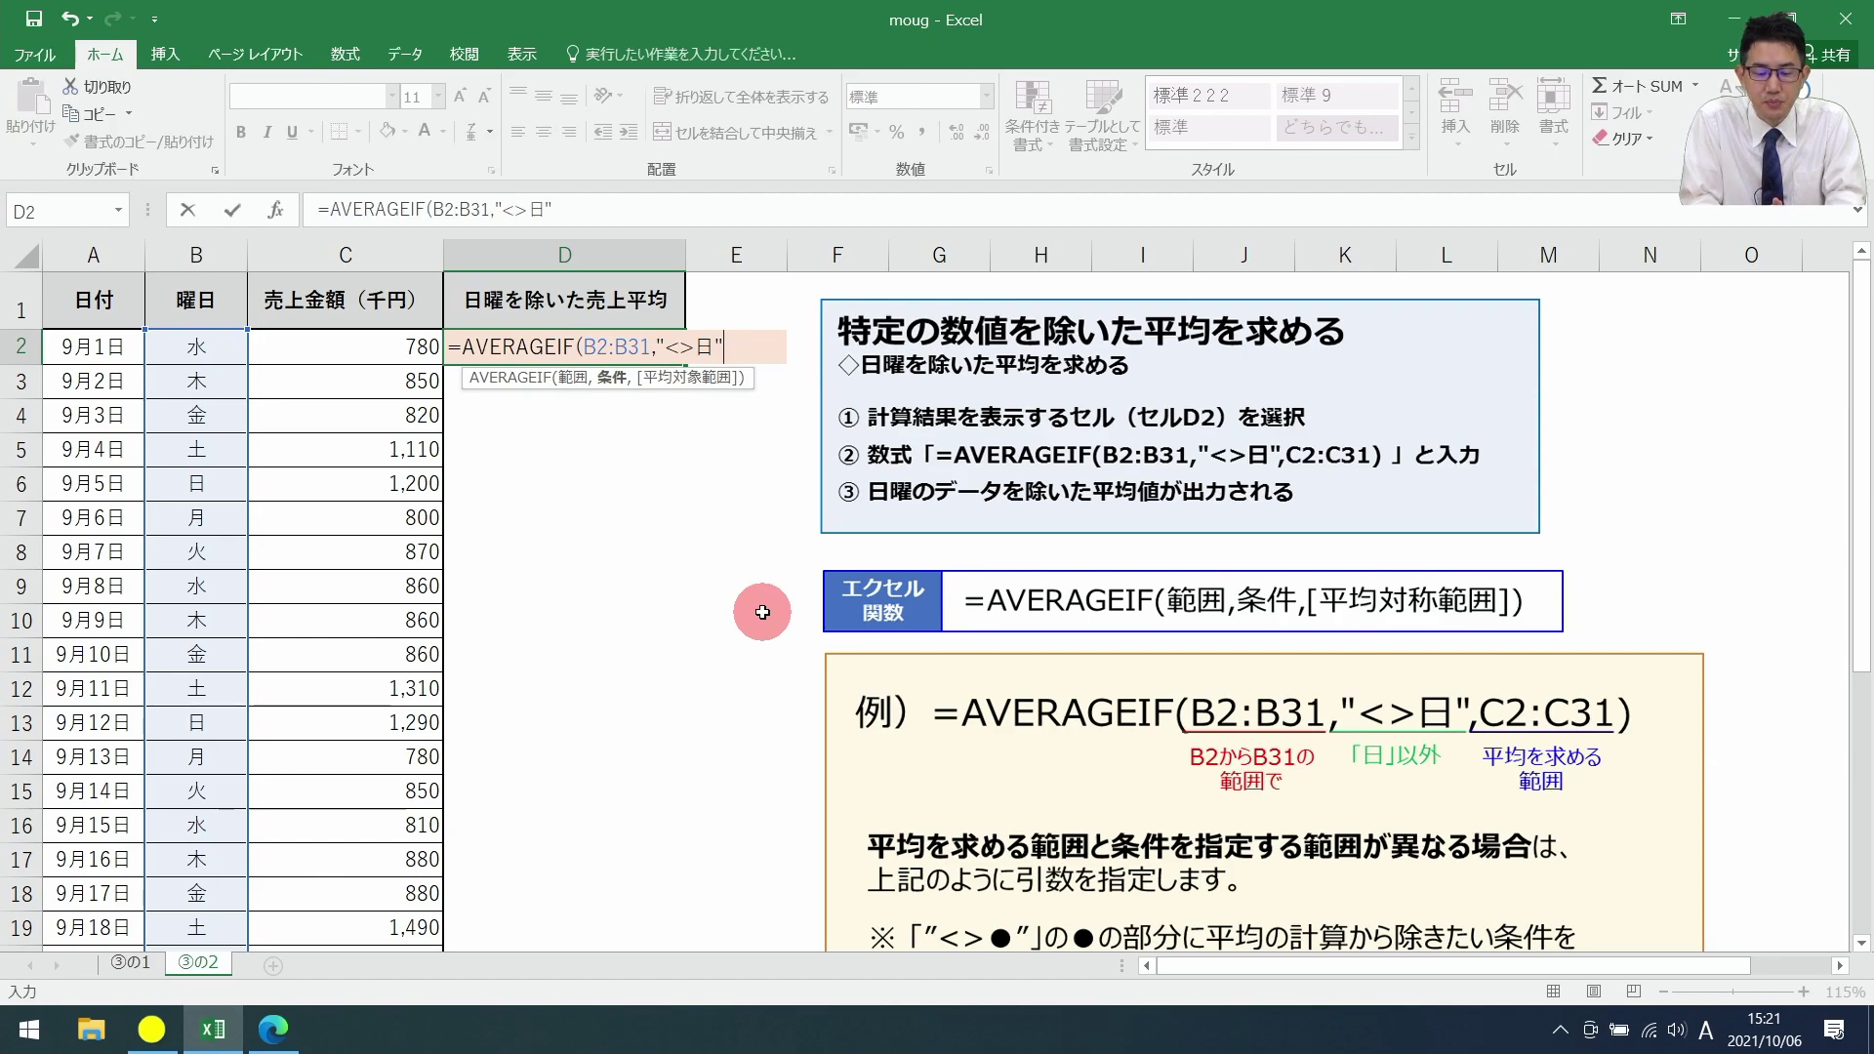
pyautogui.write(',')
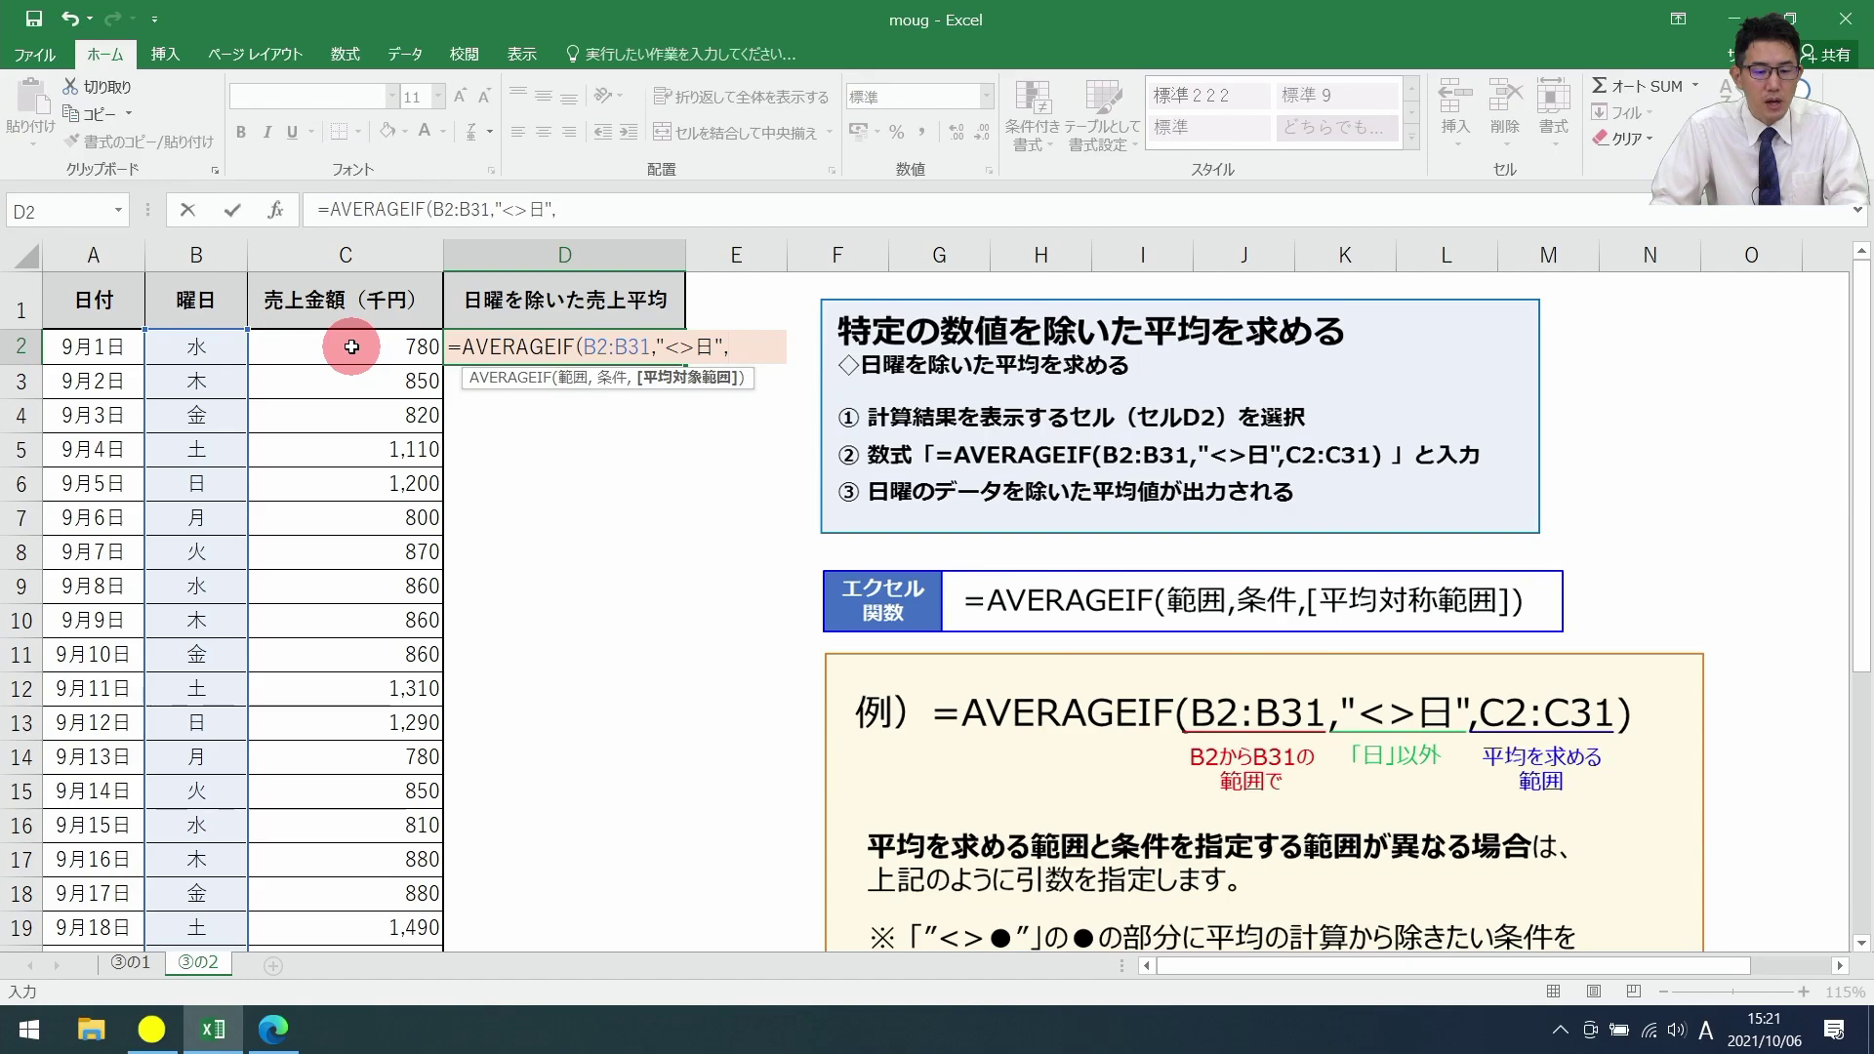
pyautogui.moveTo(351, 347)
pyautogui.mouseDown()
pyautogui.moveTo(332, 753)
pyautogui.moveTo(356, 929)
pyautogui.moveTo(361, 904)
pyautogui.mouseUp()
pyautogui.scroll(4, 439, 820)
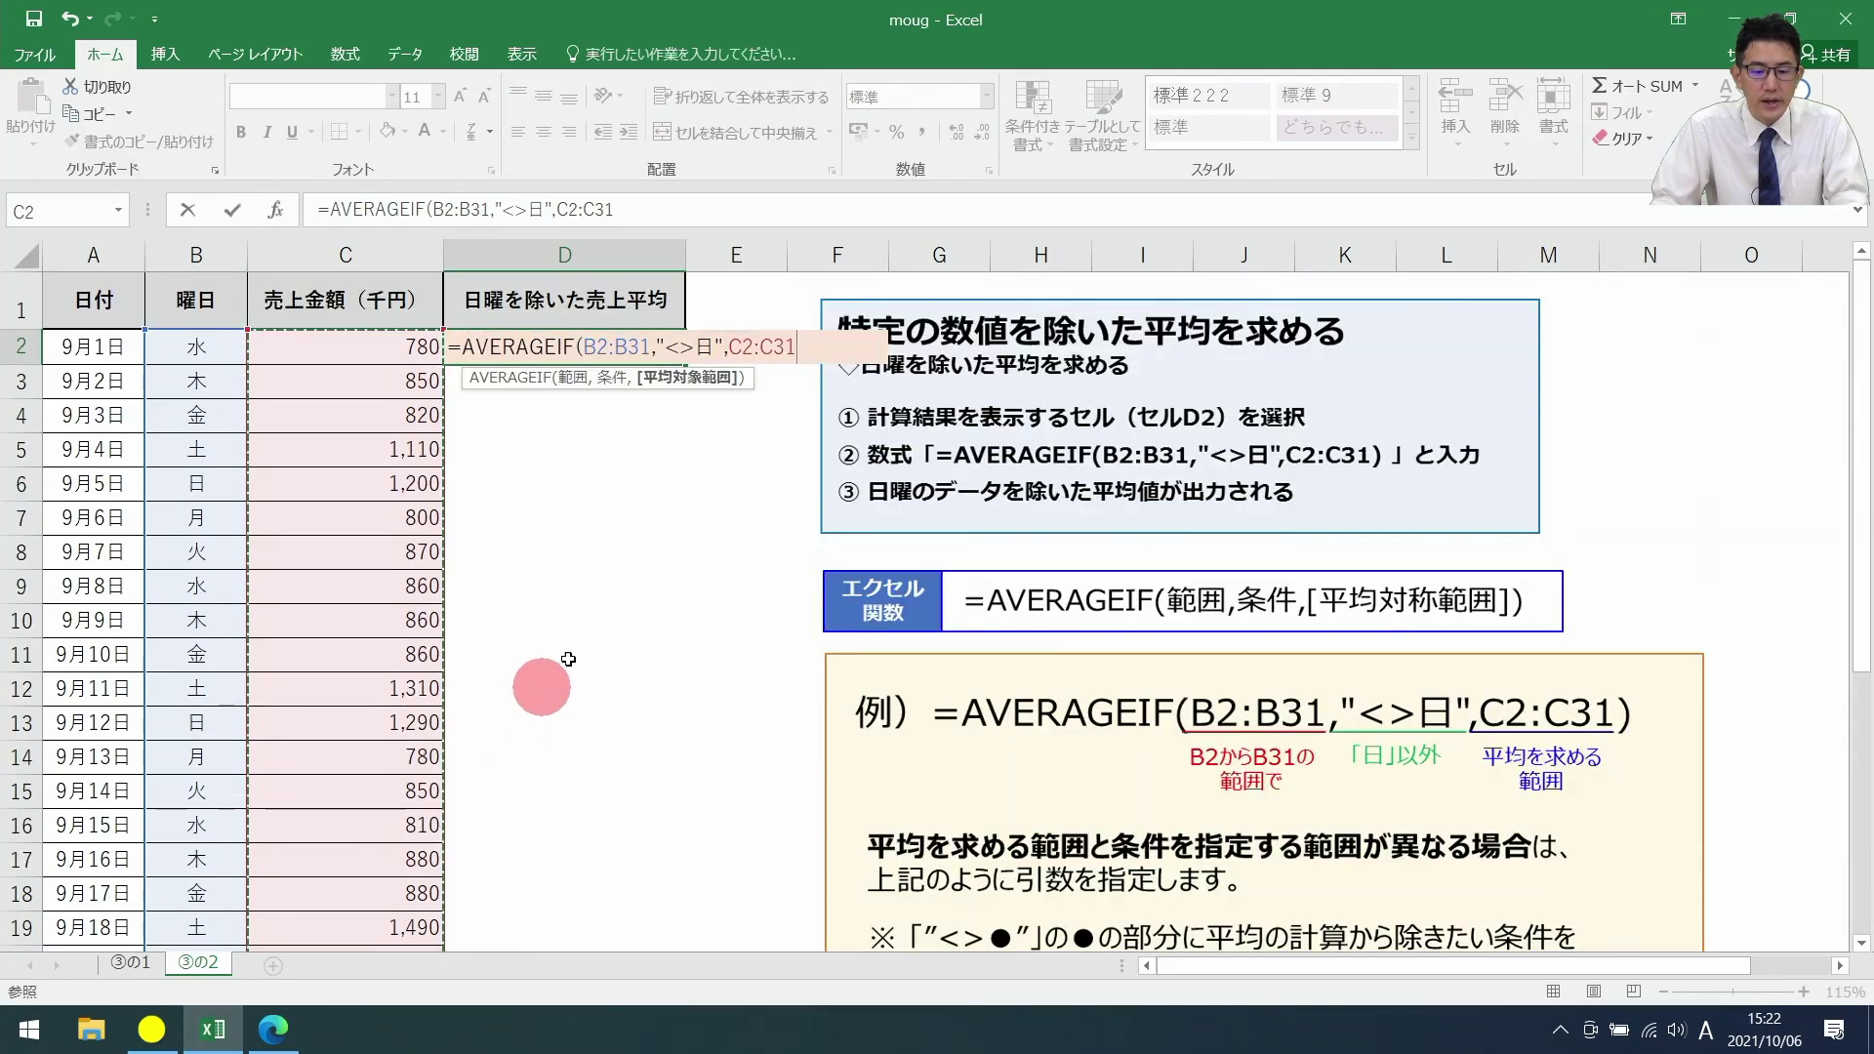
pyautogui.write(')')
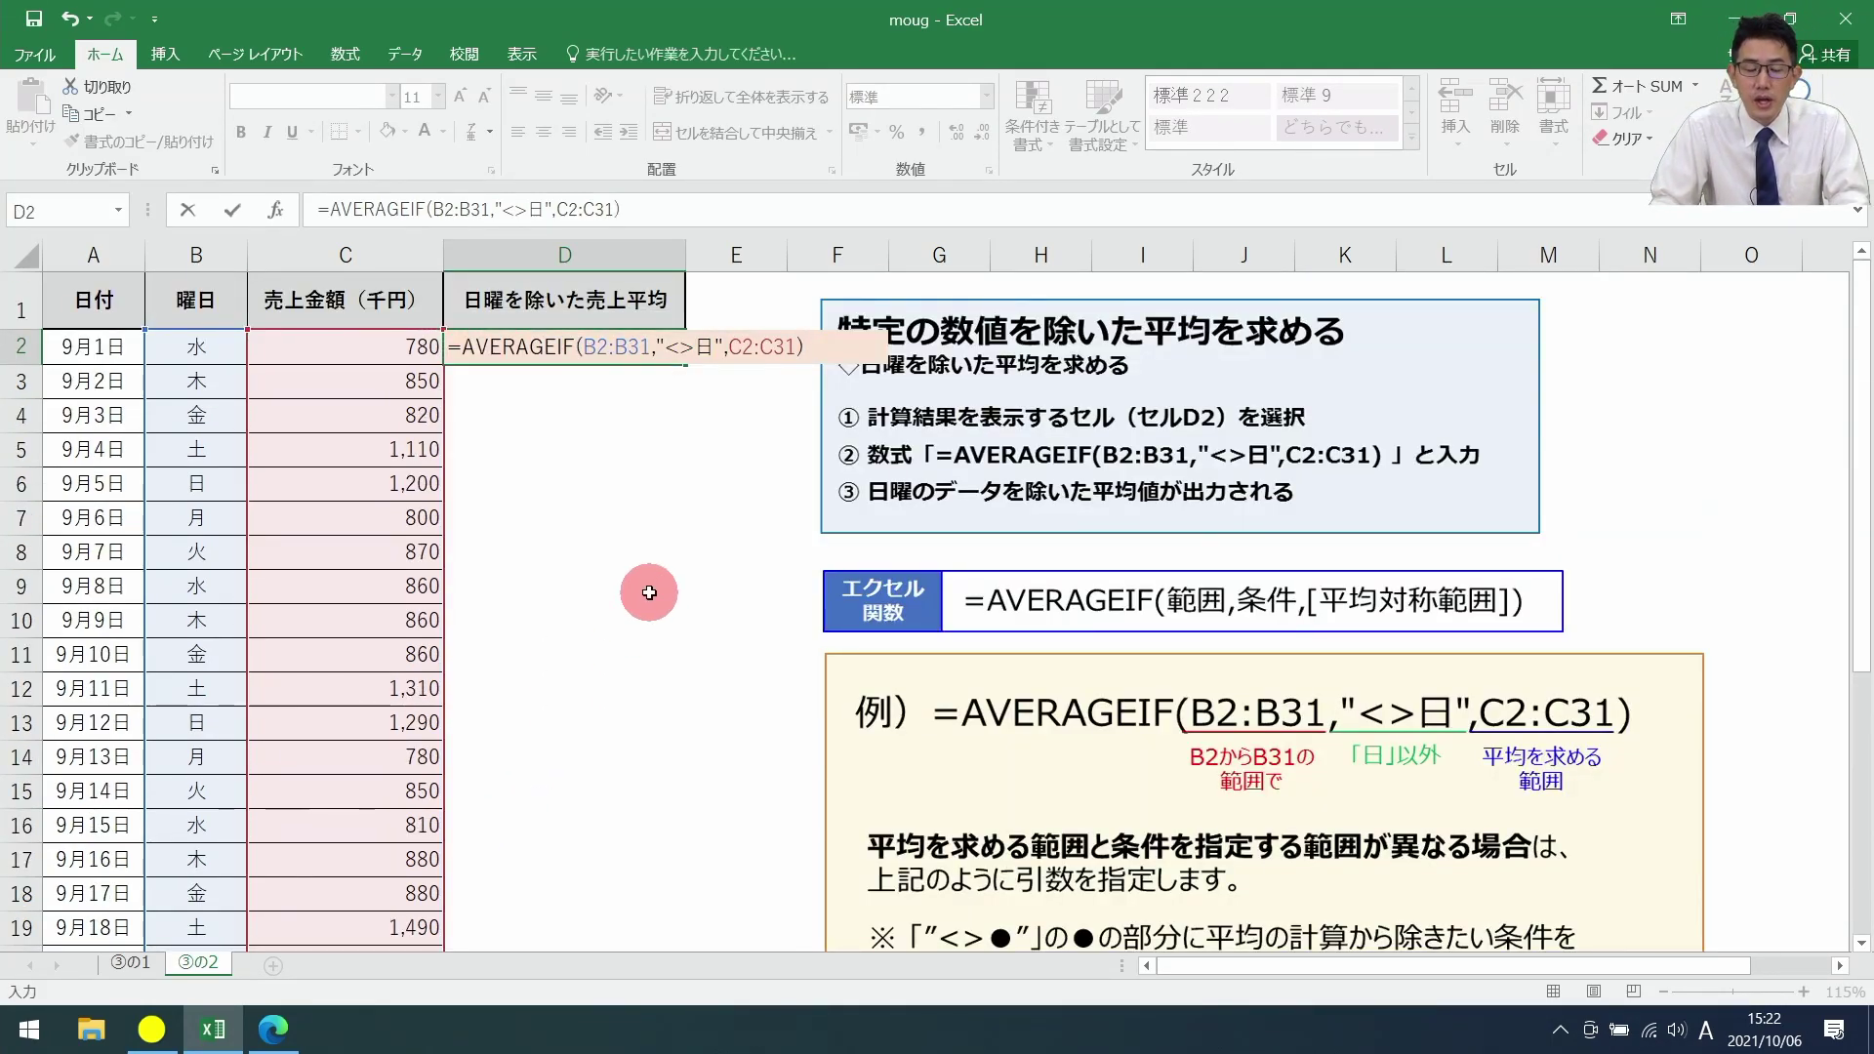
pyautogui.press('Return')
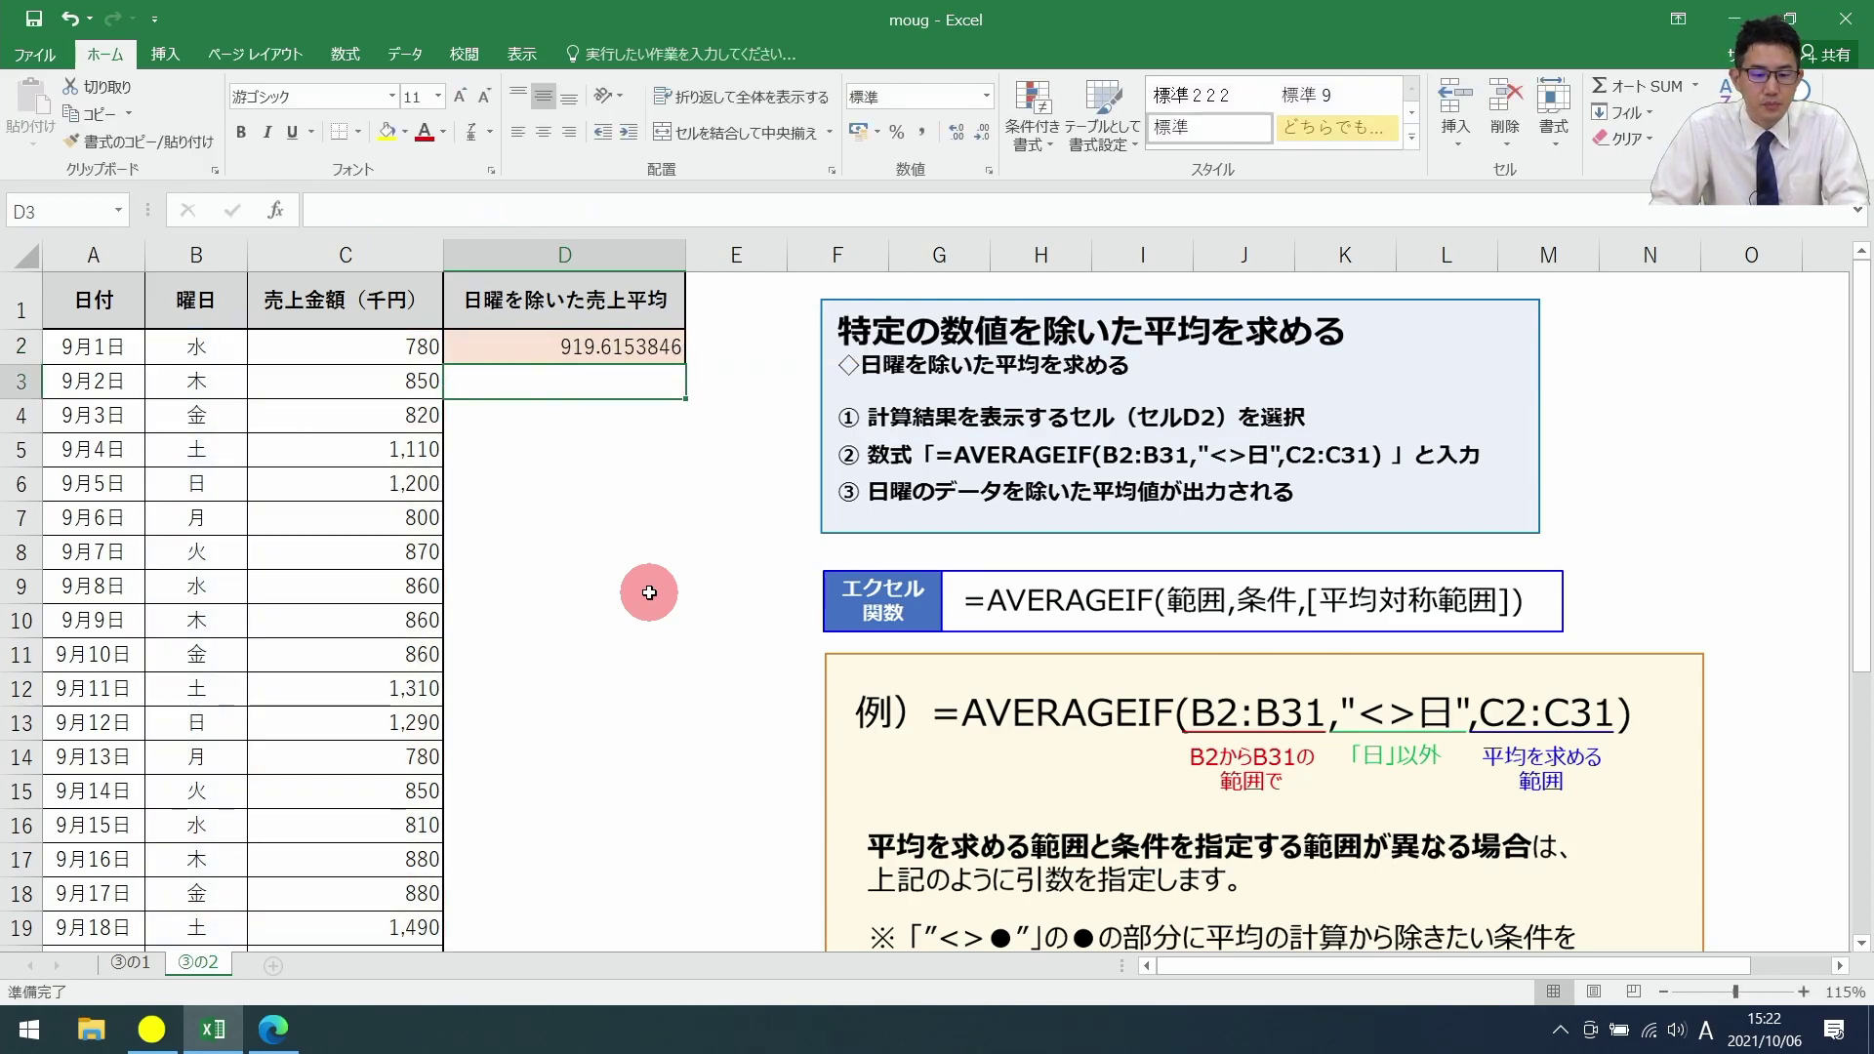
# Step: Show D2 as 919.6 and add =AVERAGE(C2:C31) in D4, displayed as 979.0
pyautogui.click(652, 353)
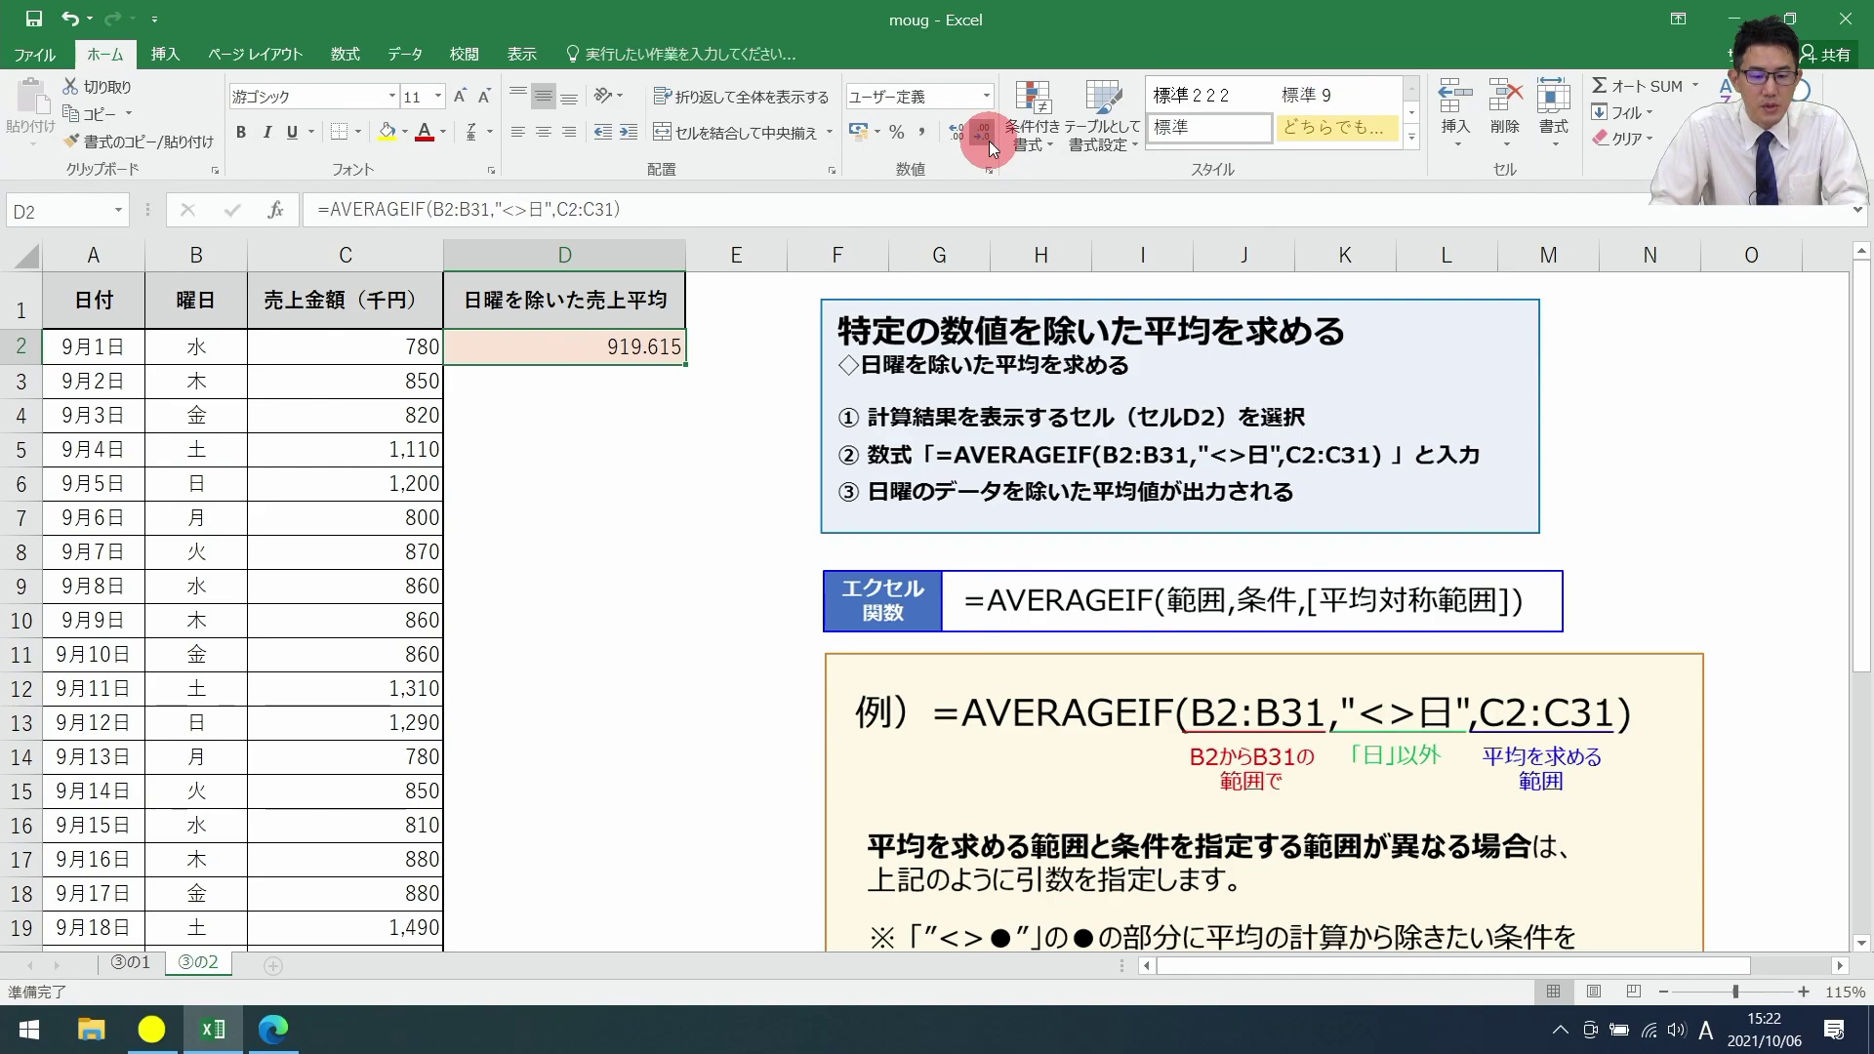
pyautogui.click(557, 564)
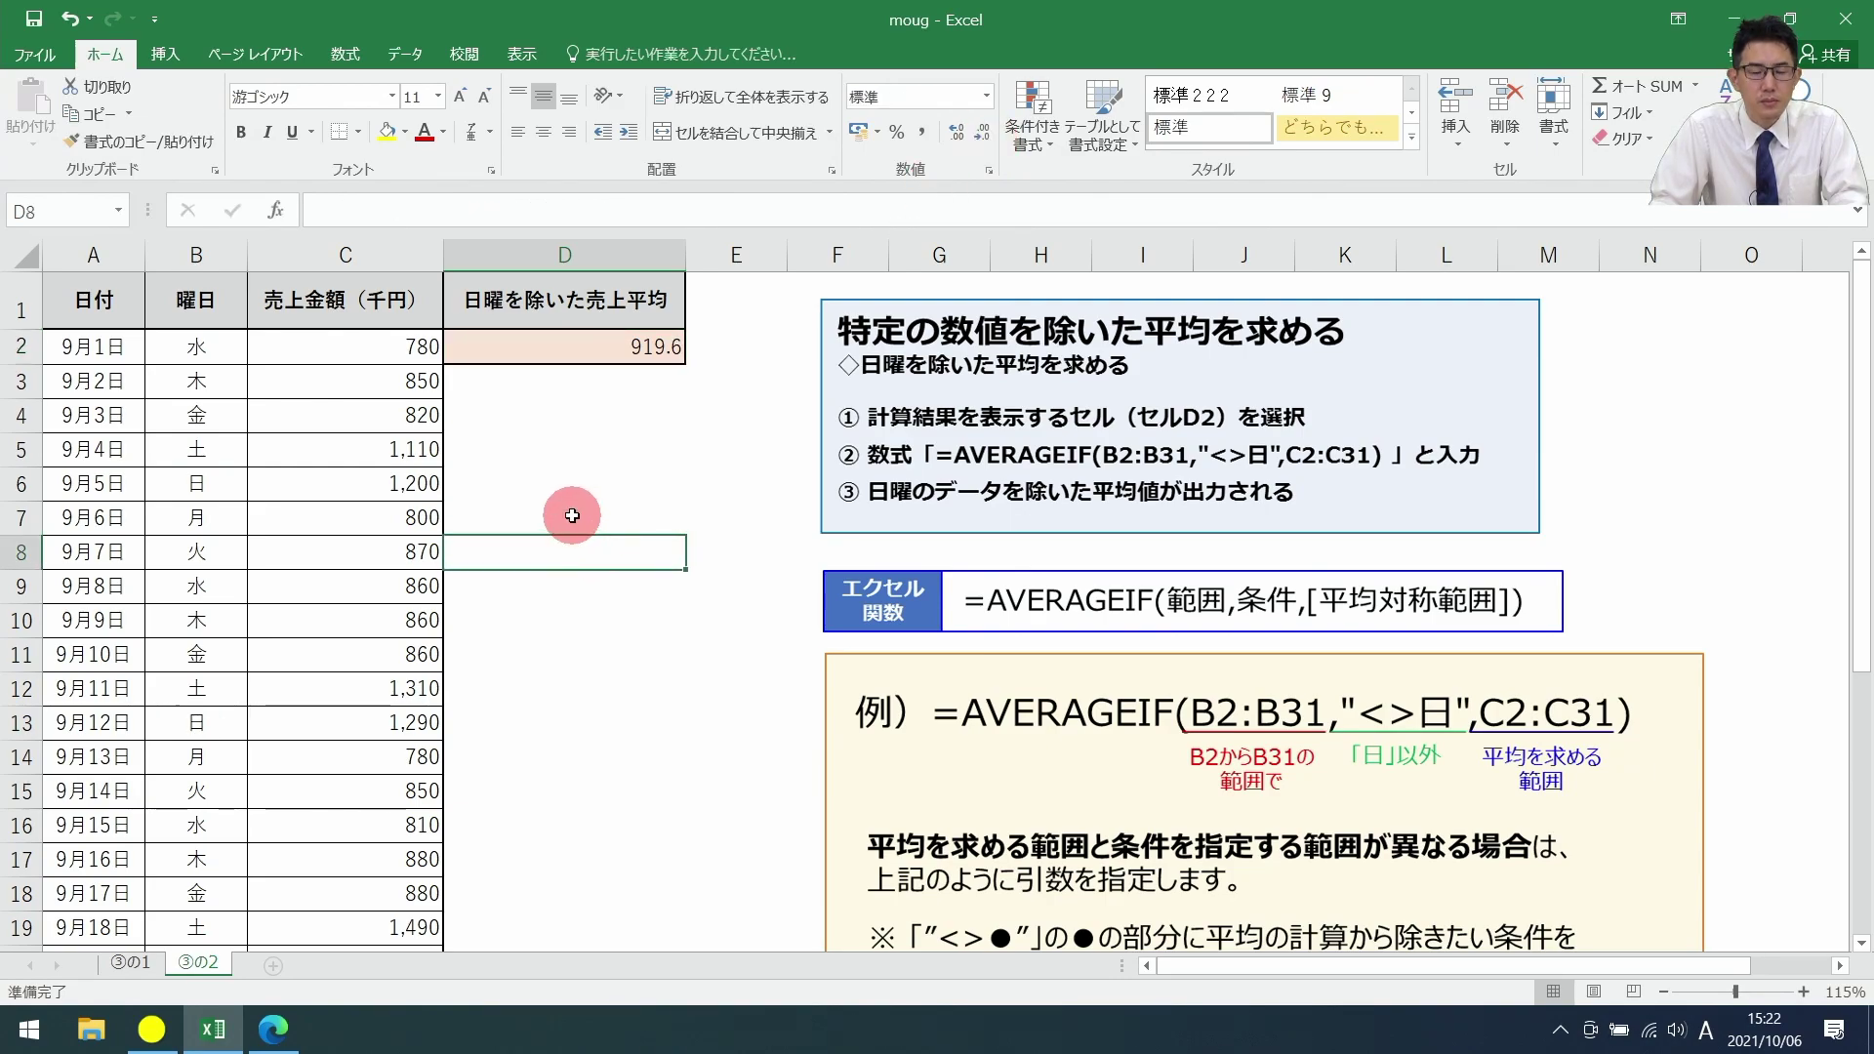
pyautogui.click(598, 424)
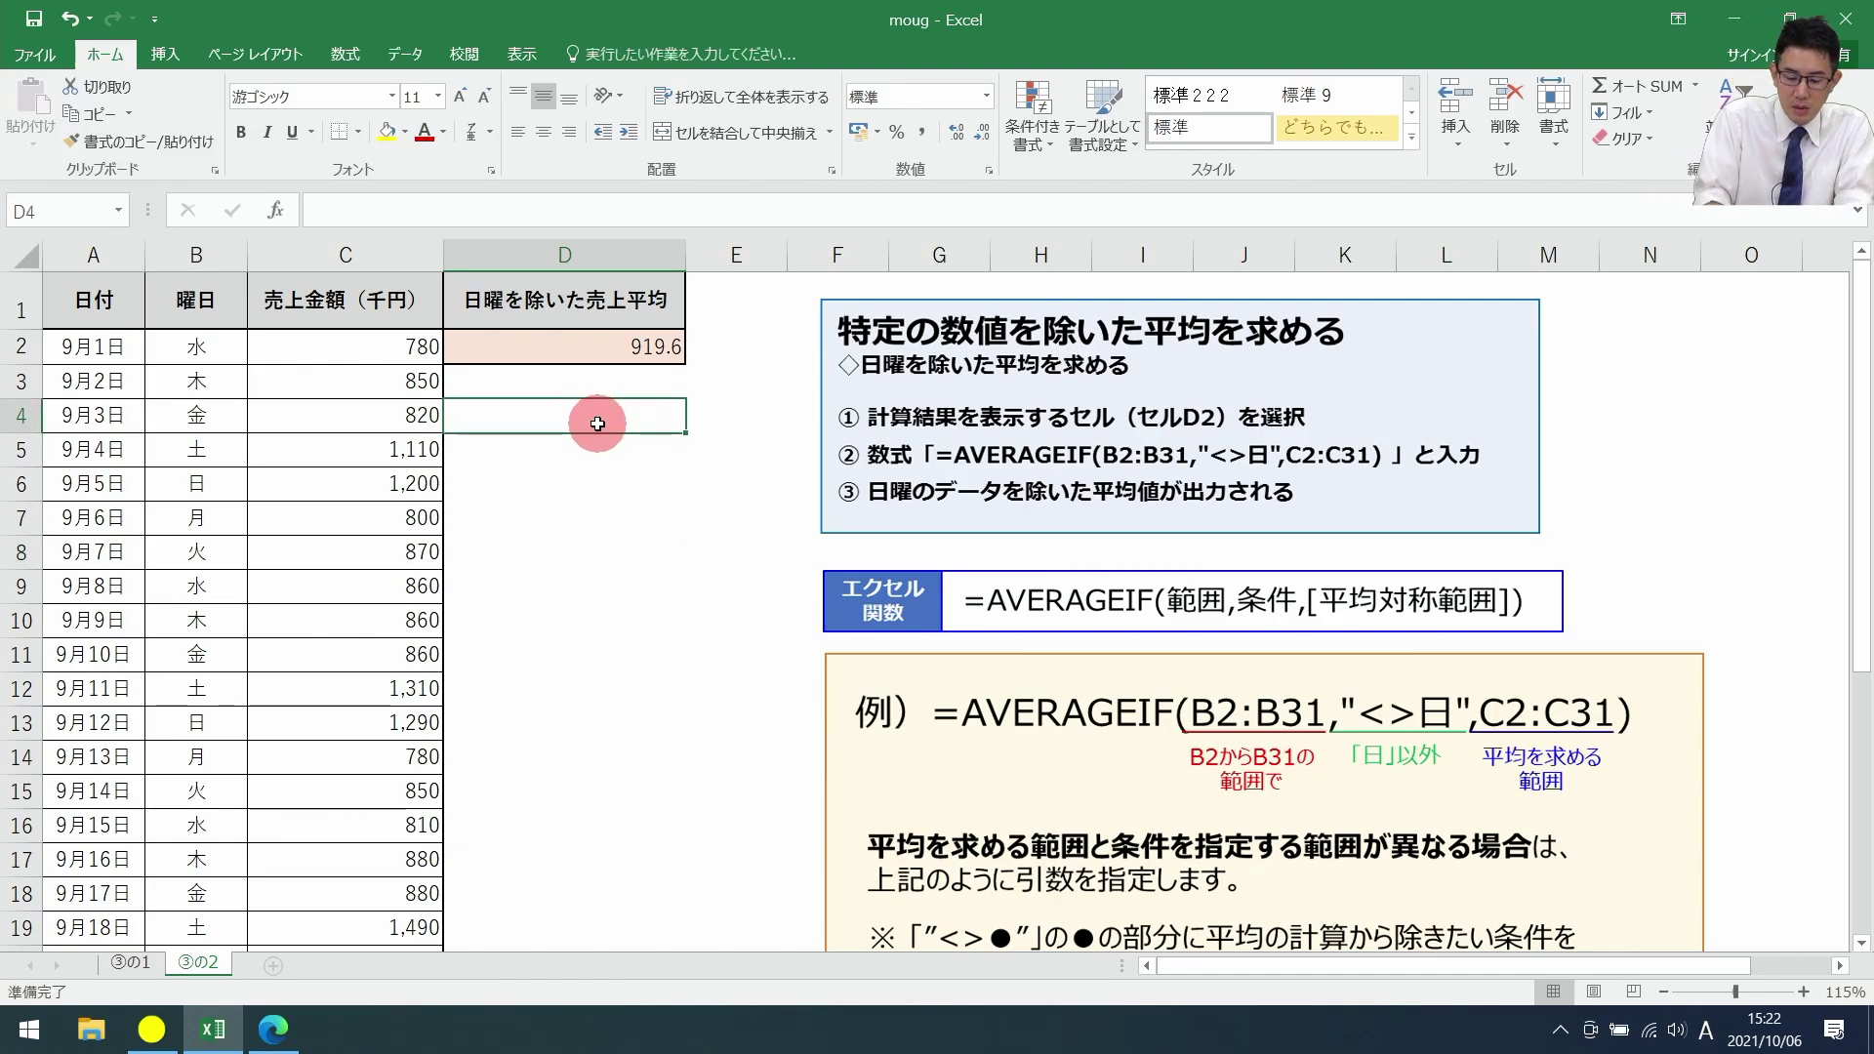
pyautogui.write('=average')
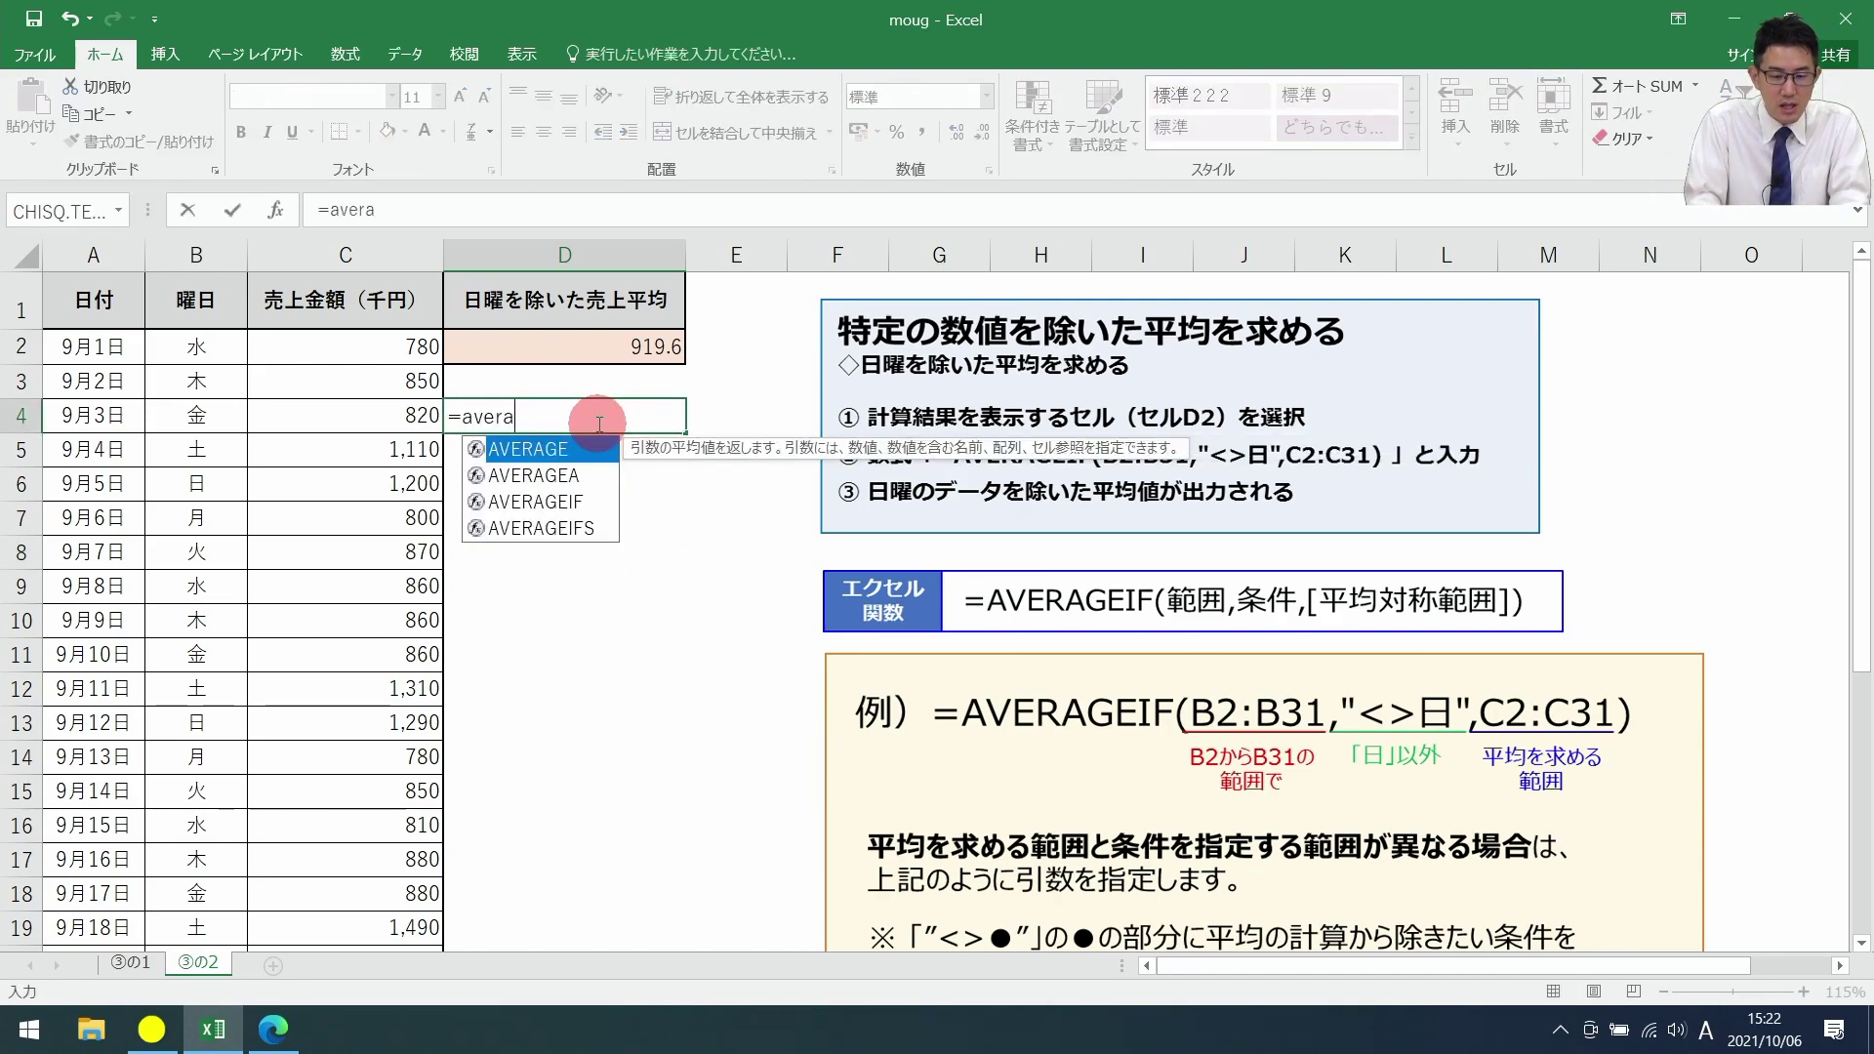
pyautogui.press('Tab')
pyautogui.click(406, 350)
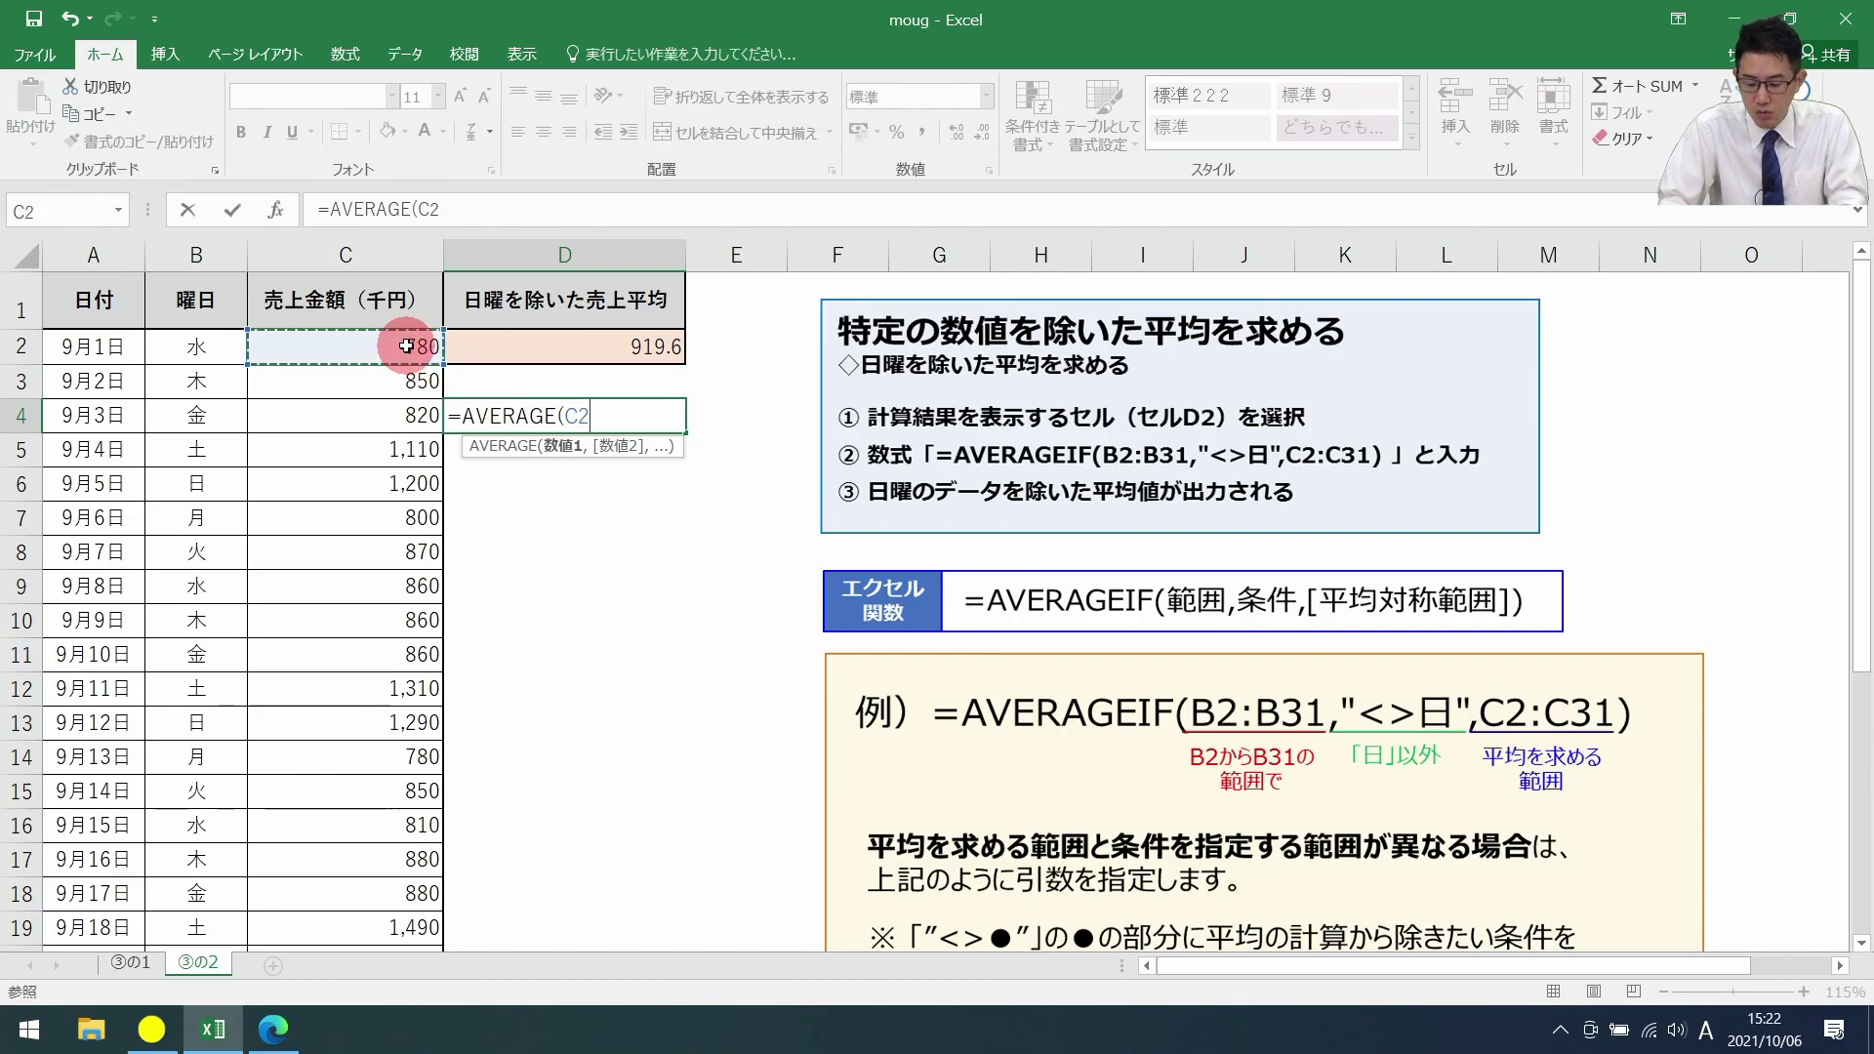
pyautogui.hotkey('ctrl', 'shift', 'Down')
pyautogui.press('Return')
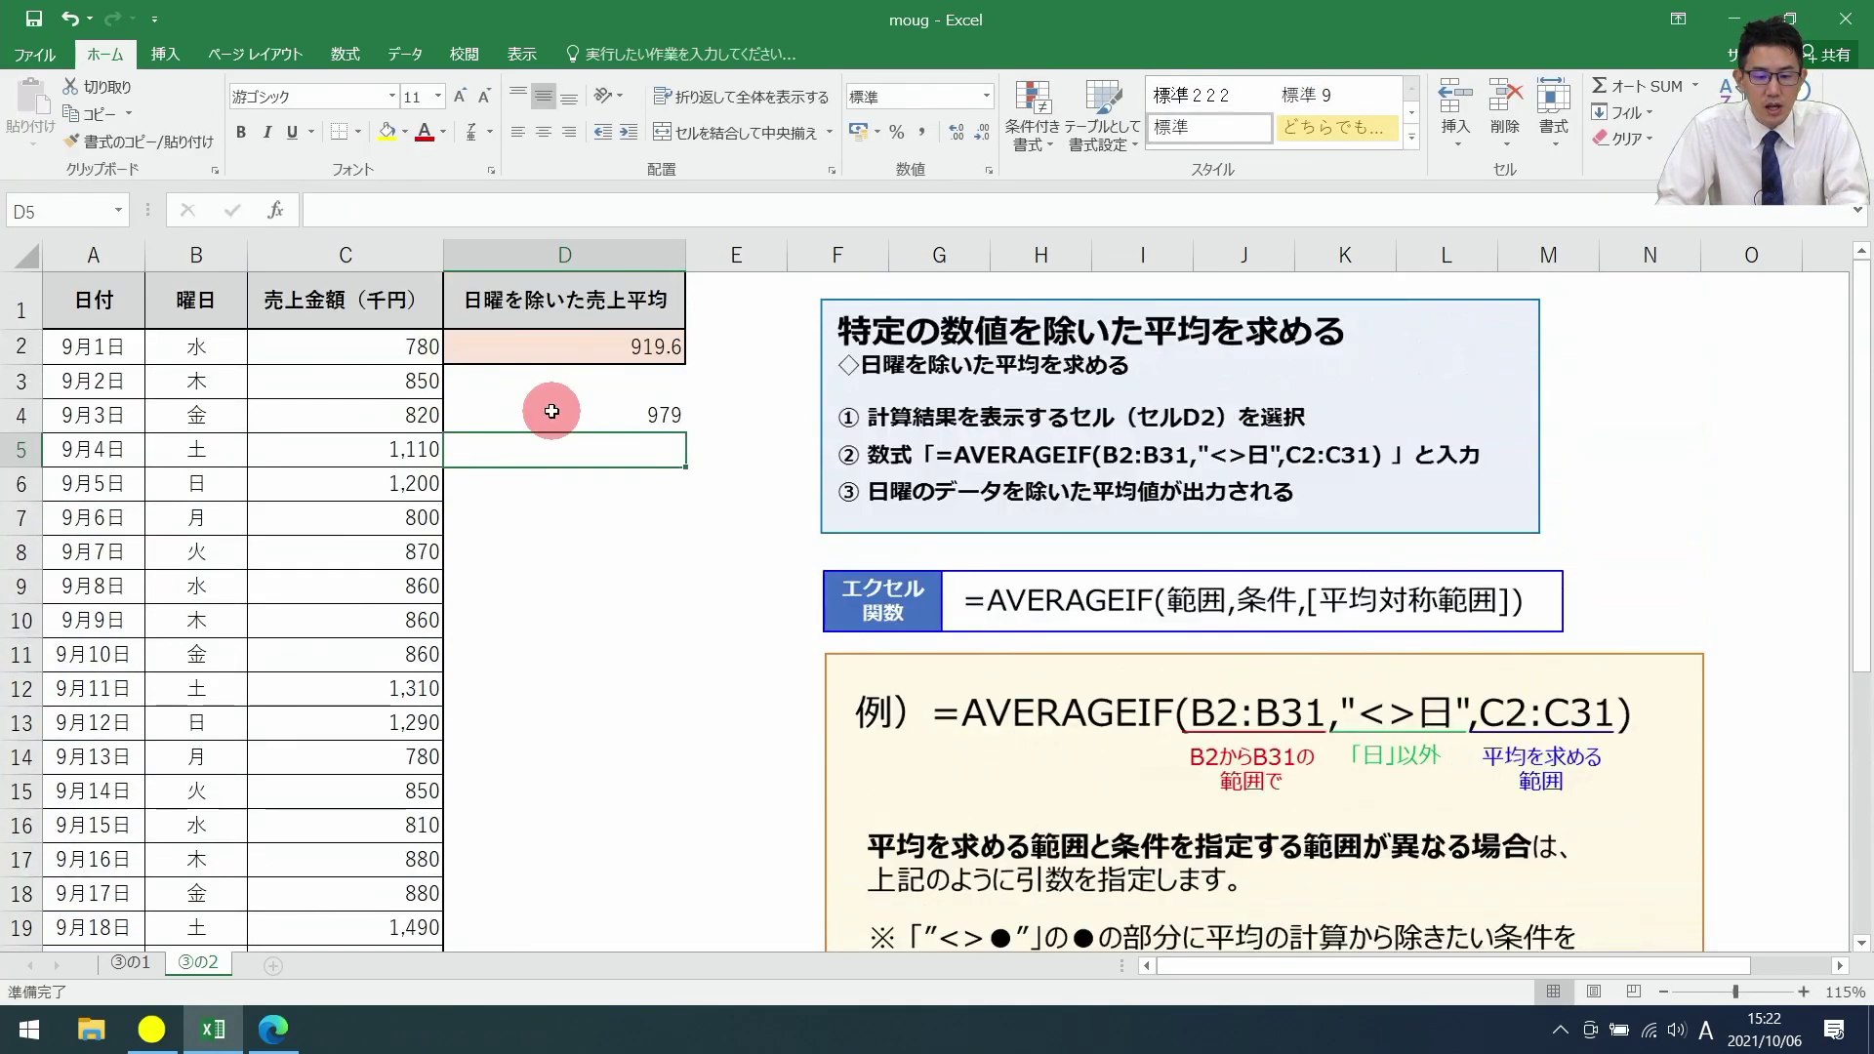
pyautogui.click(557, 414)
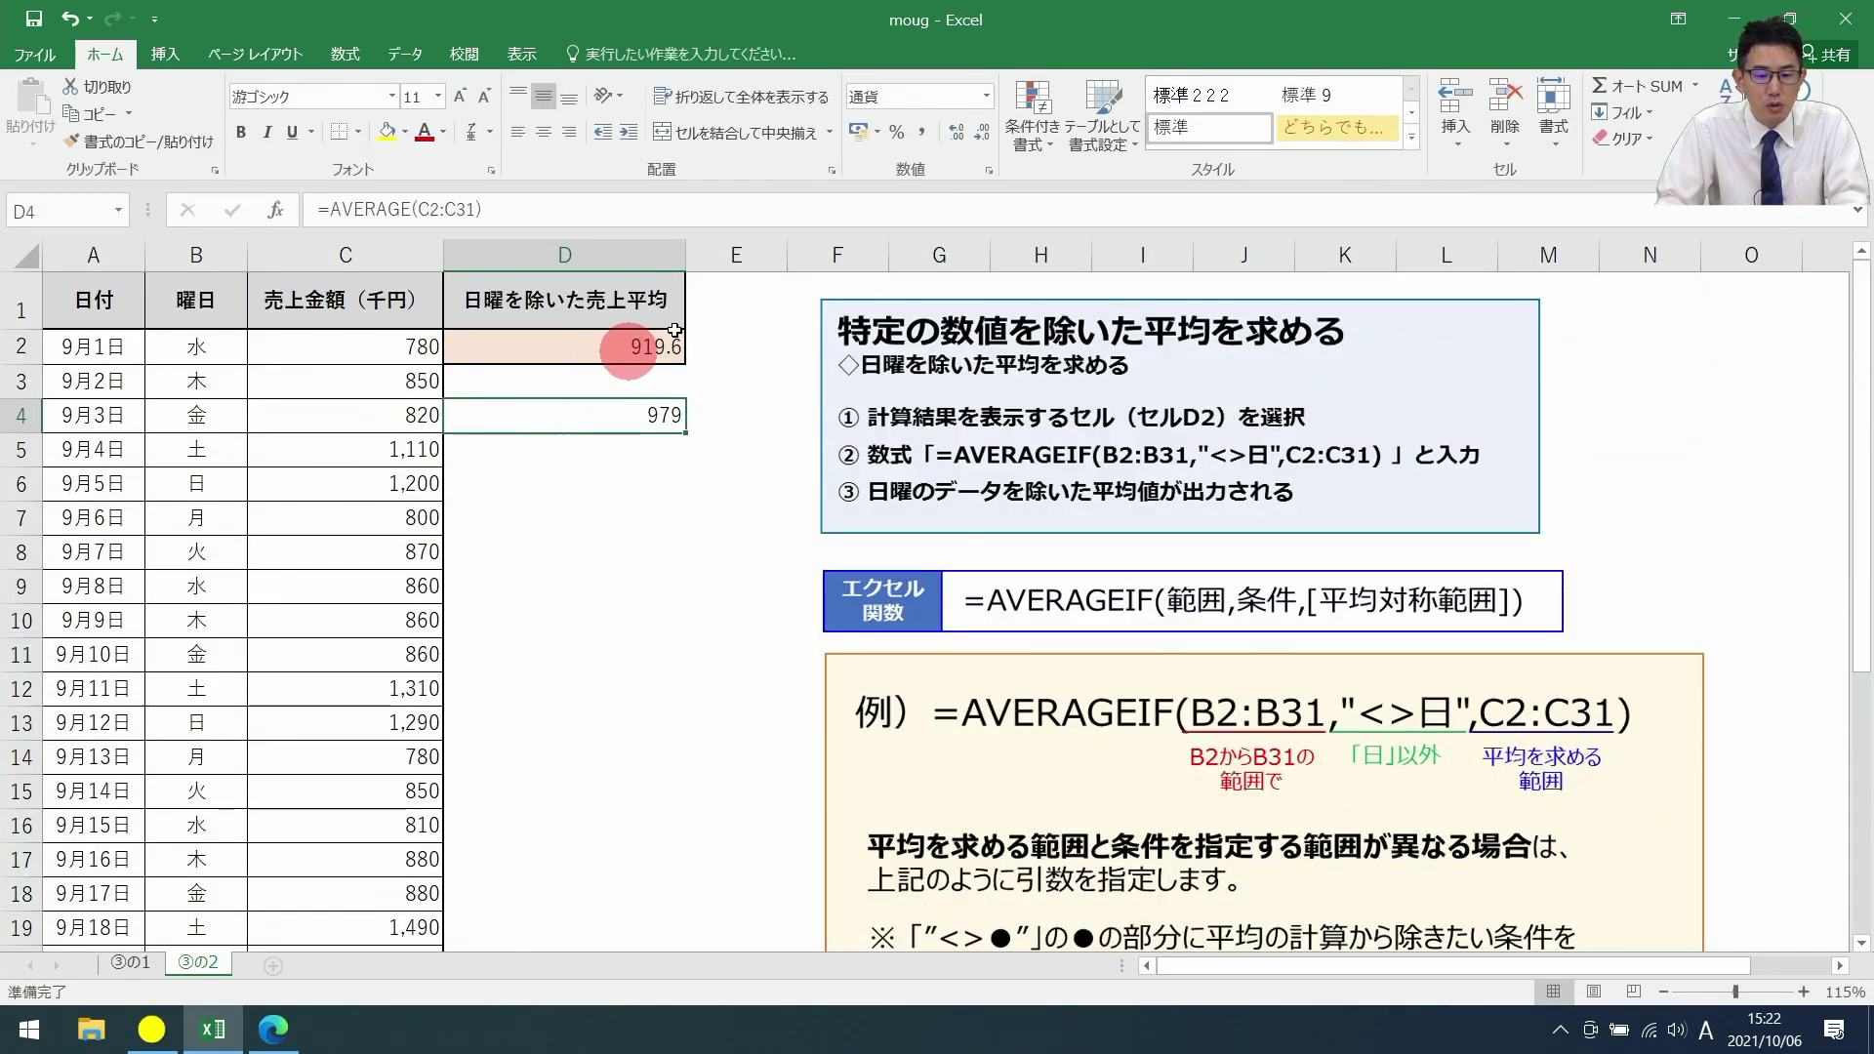
pyautogui.click(952, 137)
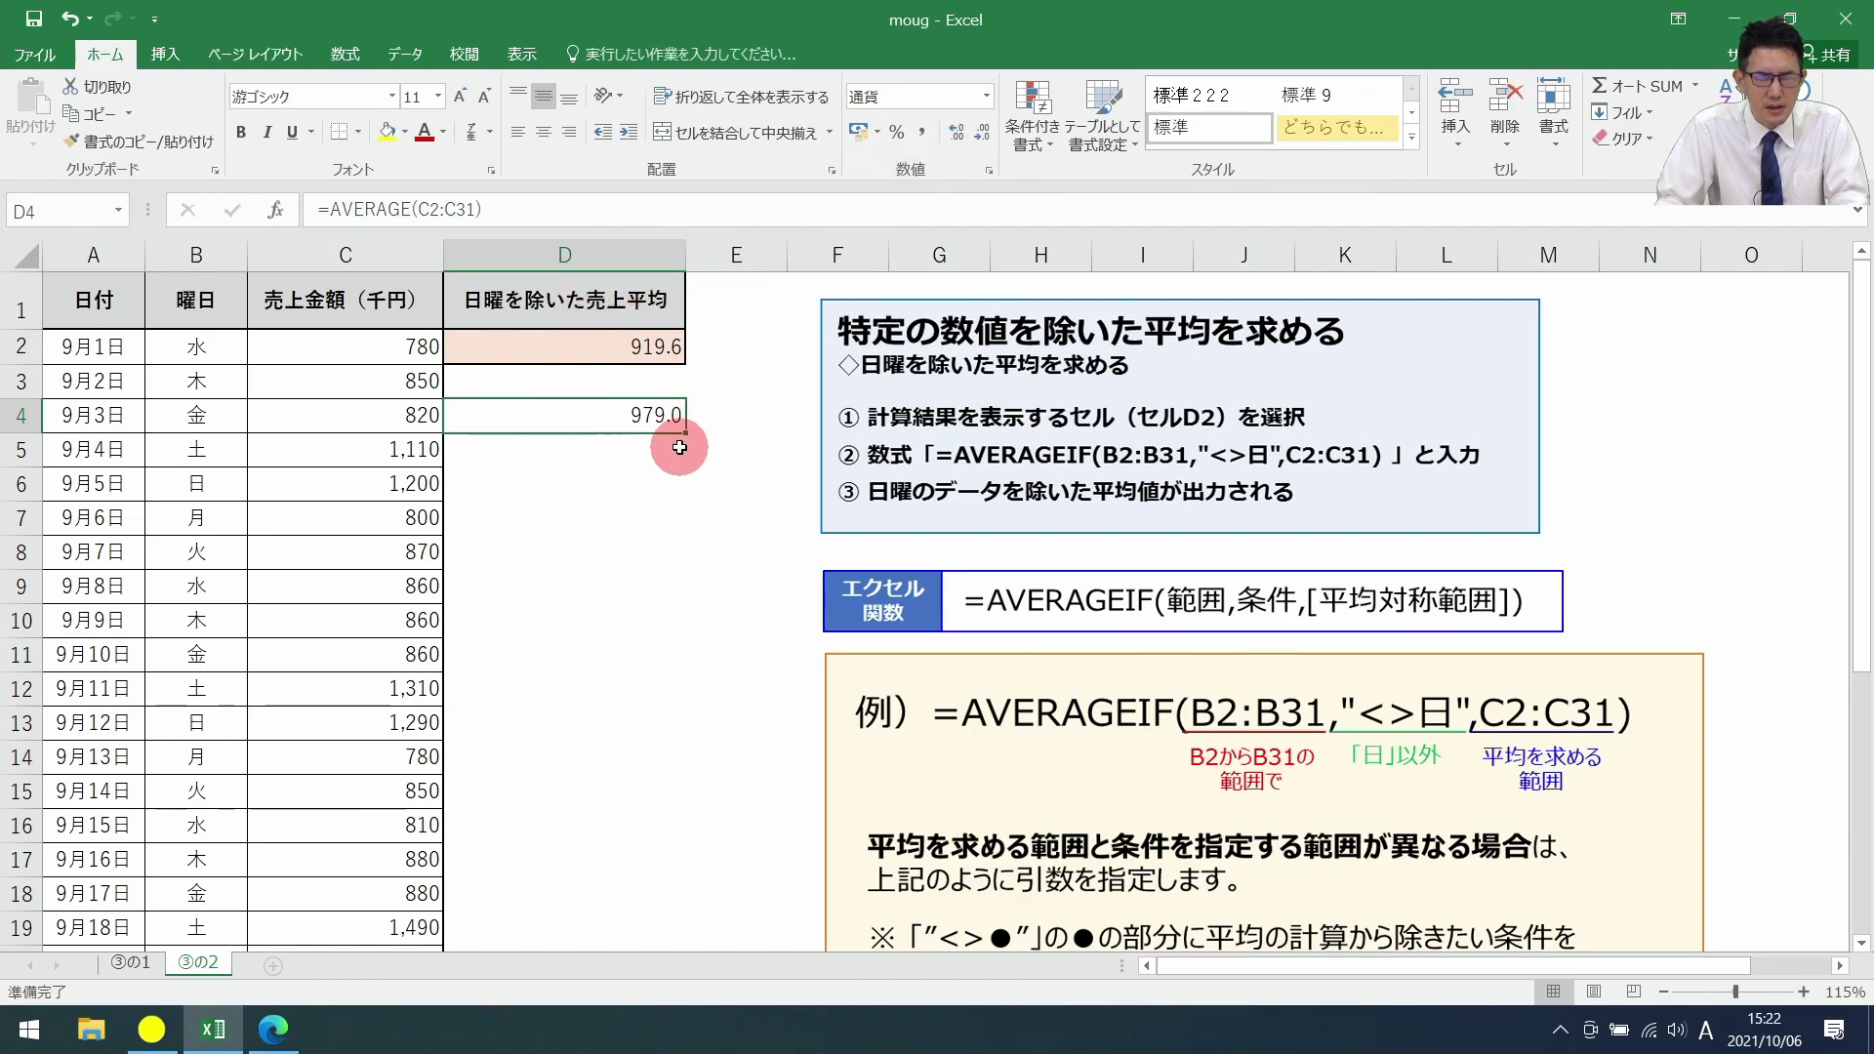
pyautogui.scroll(-1, 1314, 827)
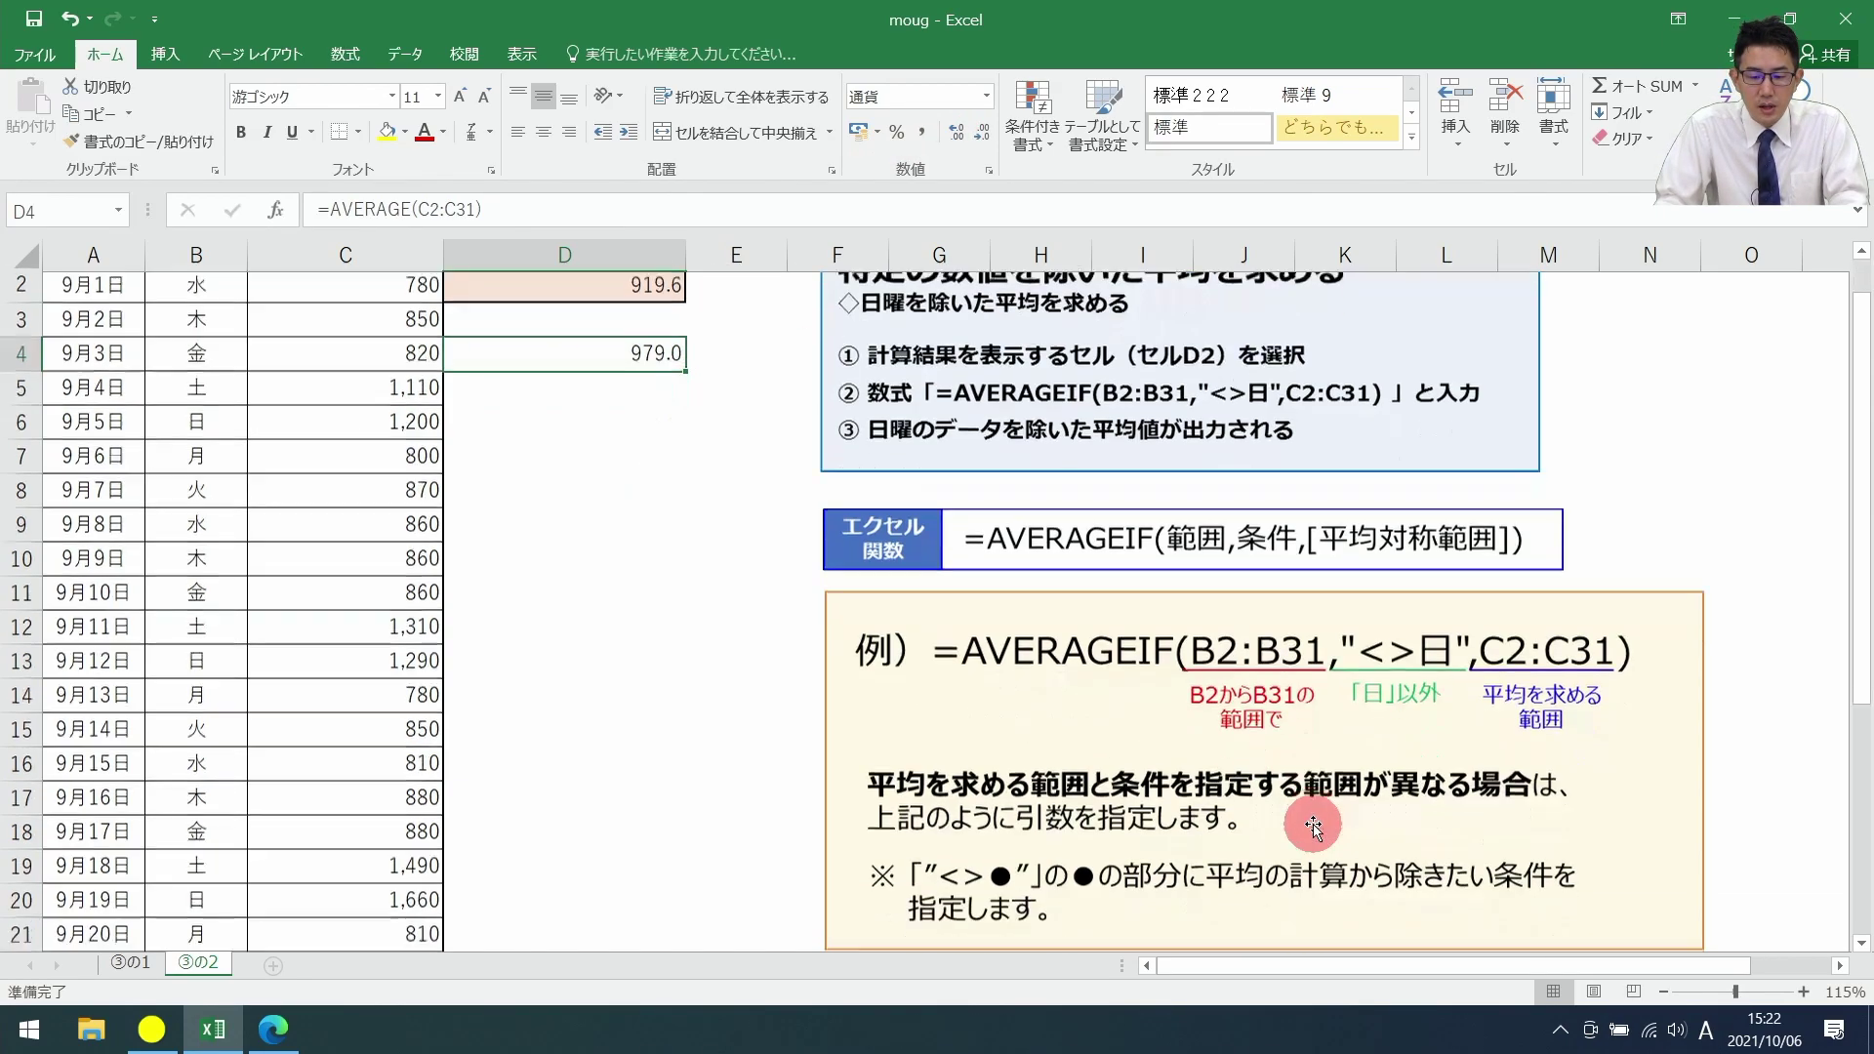
pyautogui.scroll(-2, 1314, 827)
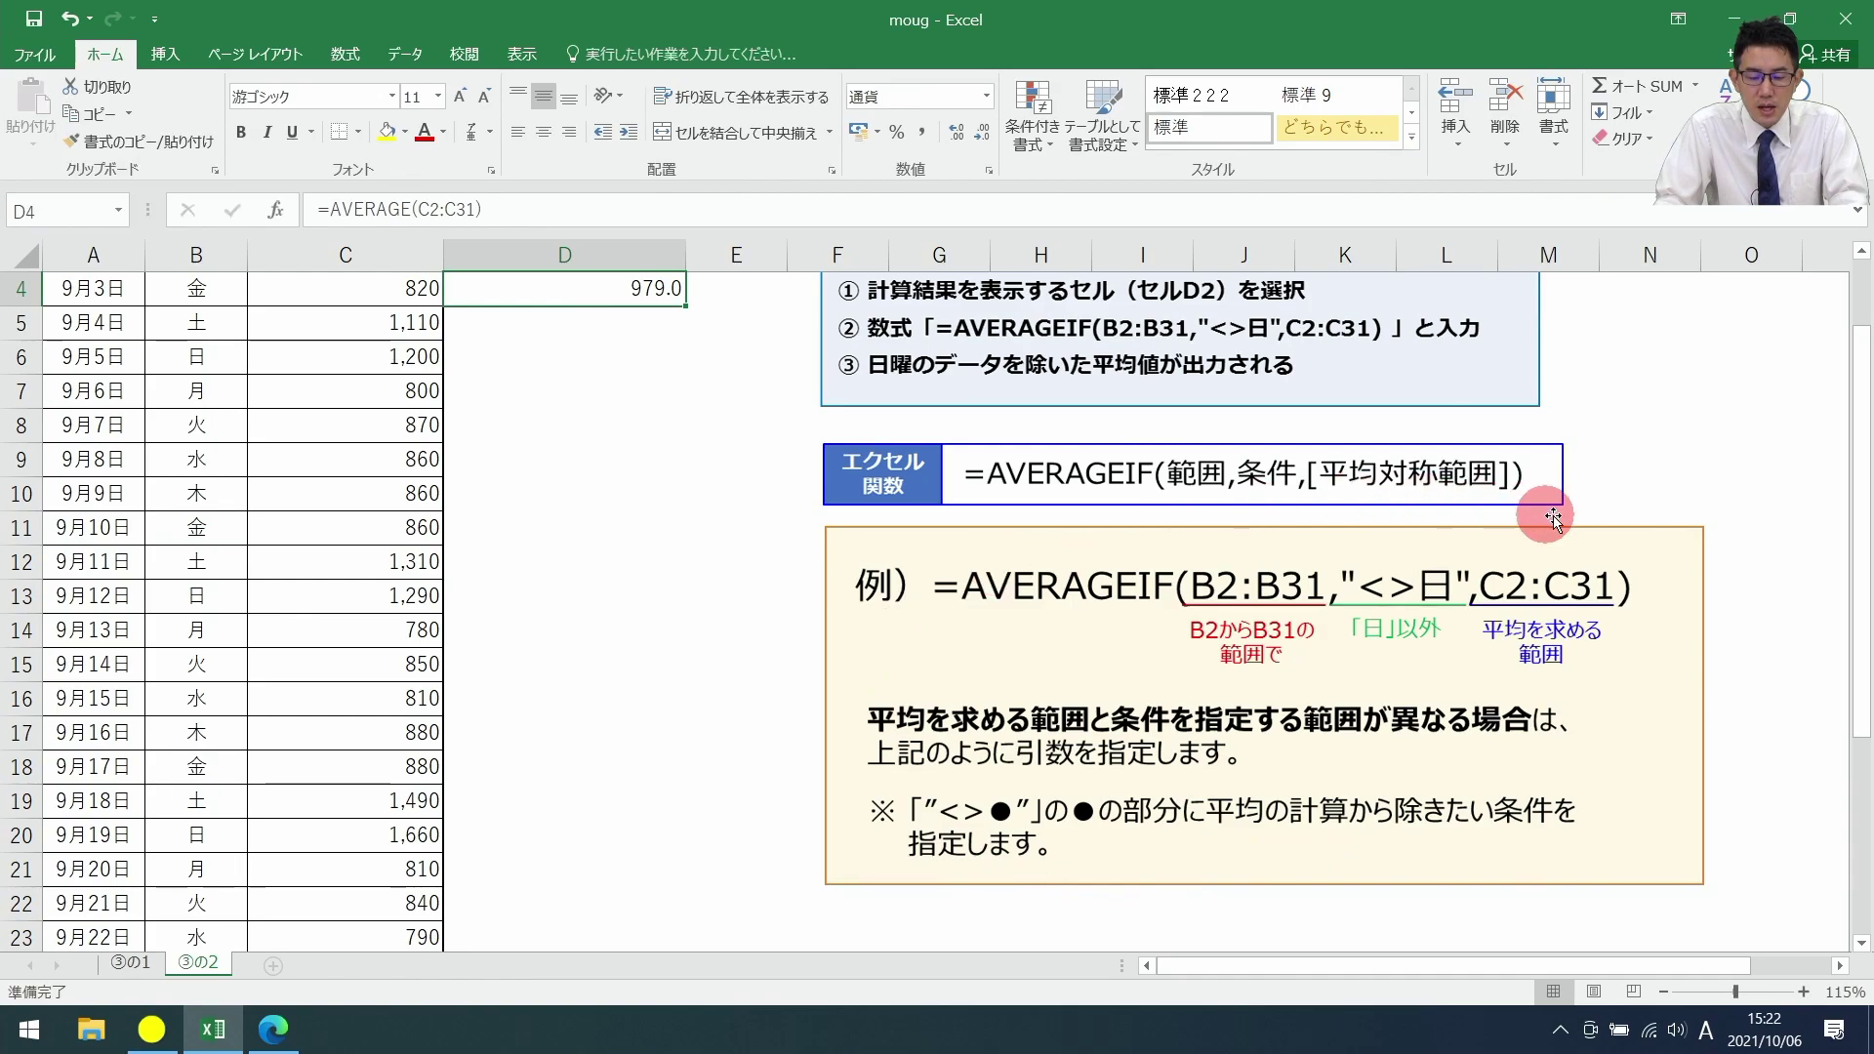